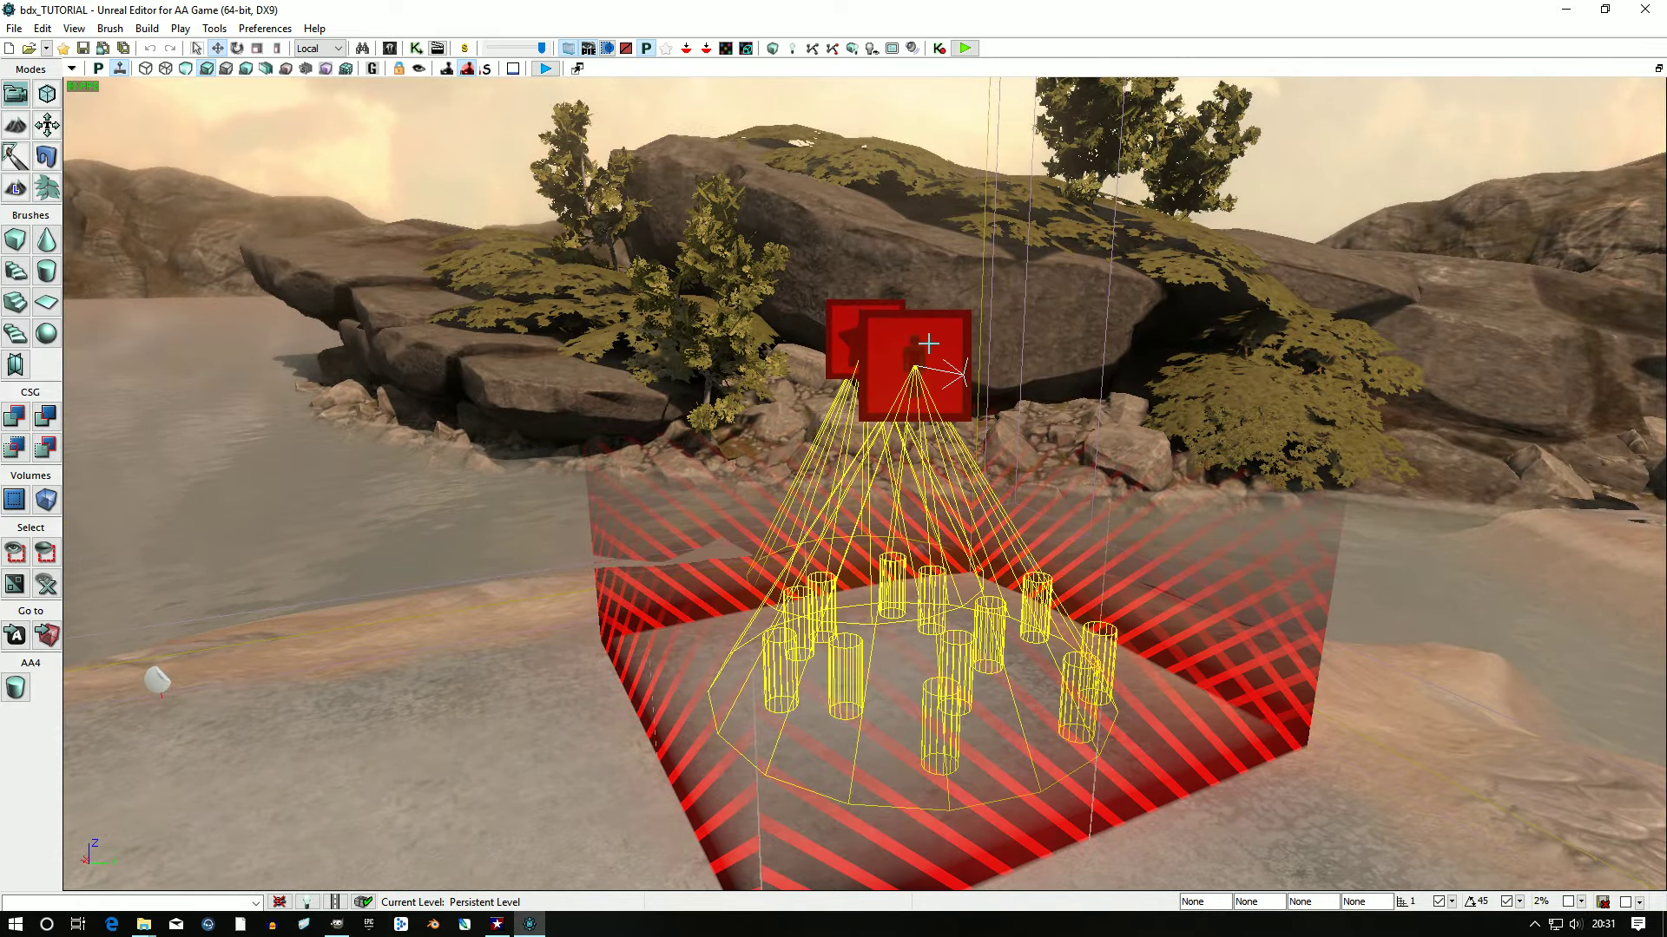
Step: Review the properties of the red insertion point C and the blue insertion point D
left_click(920, 341)
right_click(919, 334)
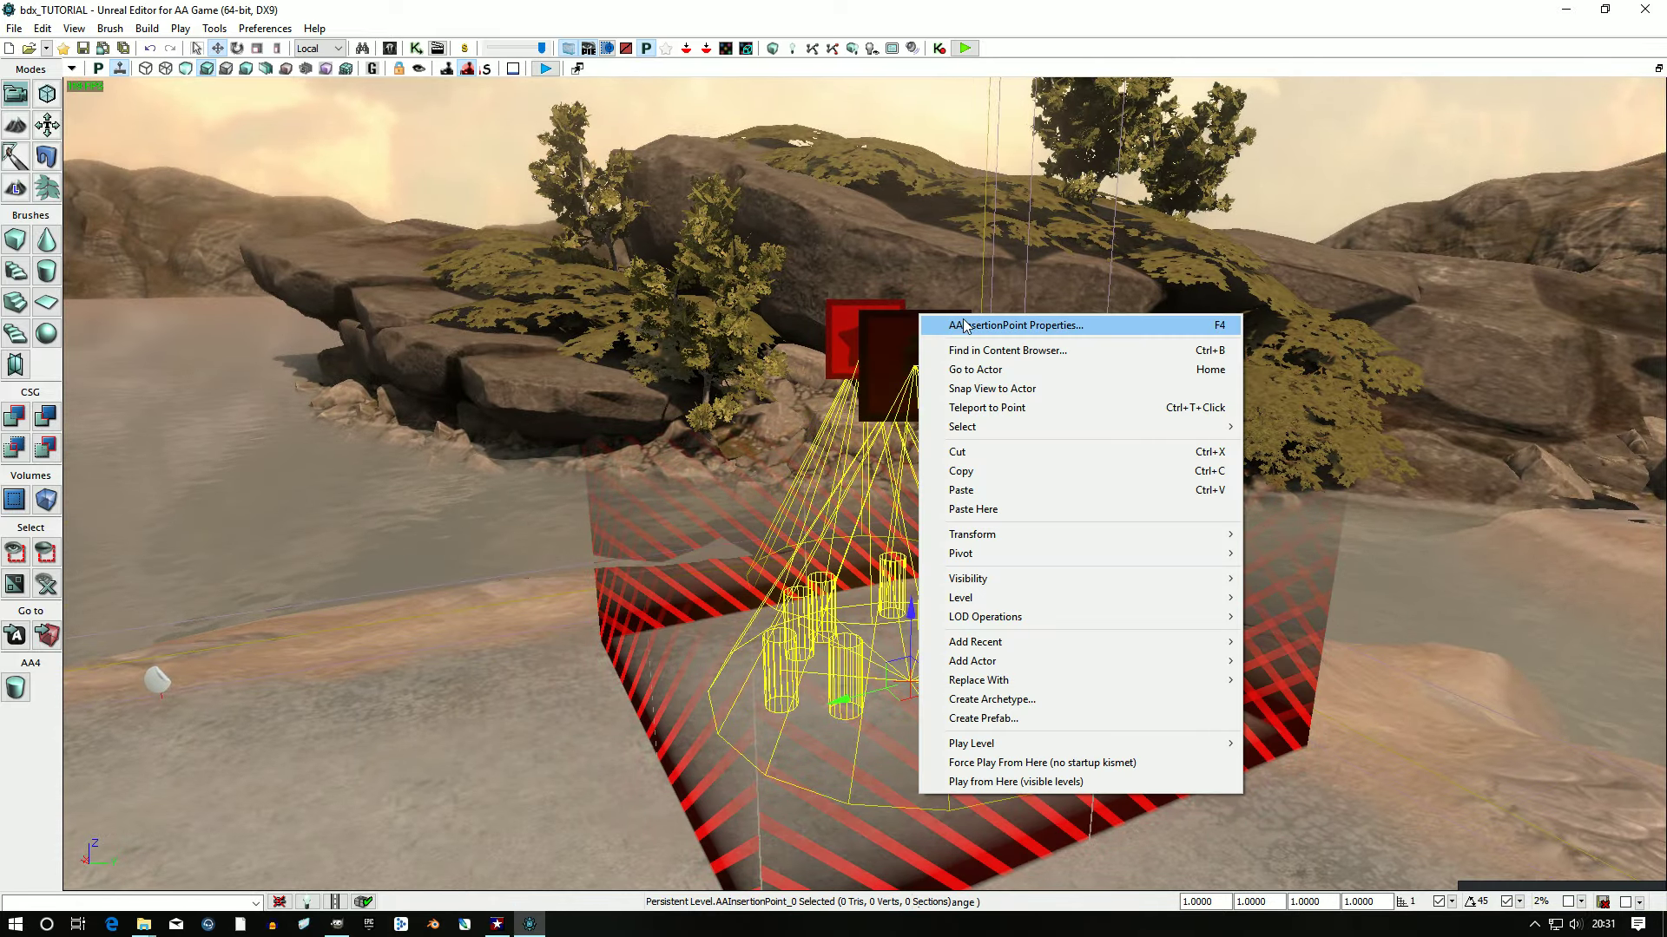
left_click(973, 329)
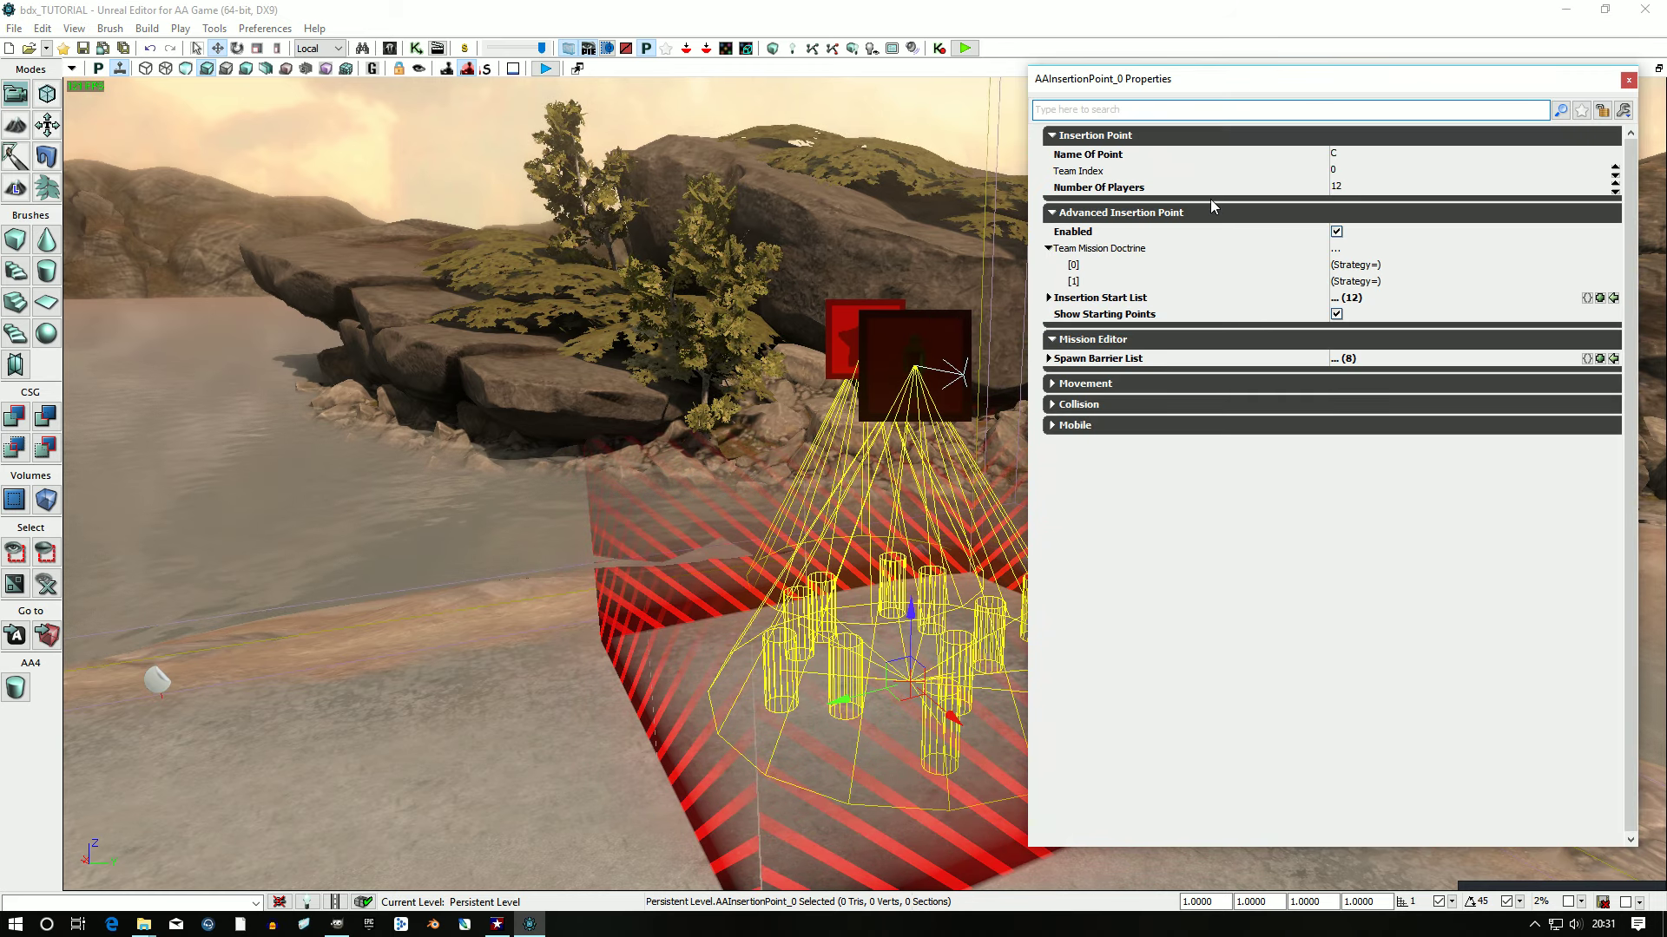
left_click(1628, 80)
right_click_drag(1302, 347, 1211, 342)
mouse_move(1454, 199)
right_mouse_down()
mouse_move(1389, 208)
mouse_move(1454, 199)
right_mouse_up()
left_click(1023, 361)
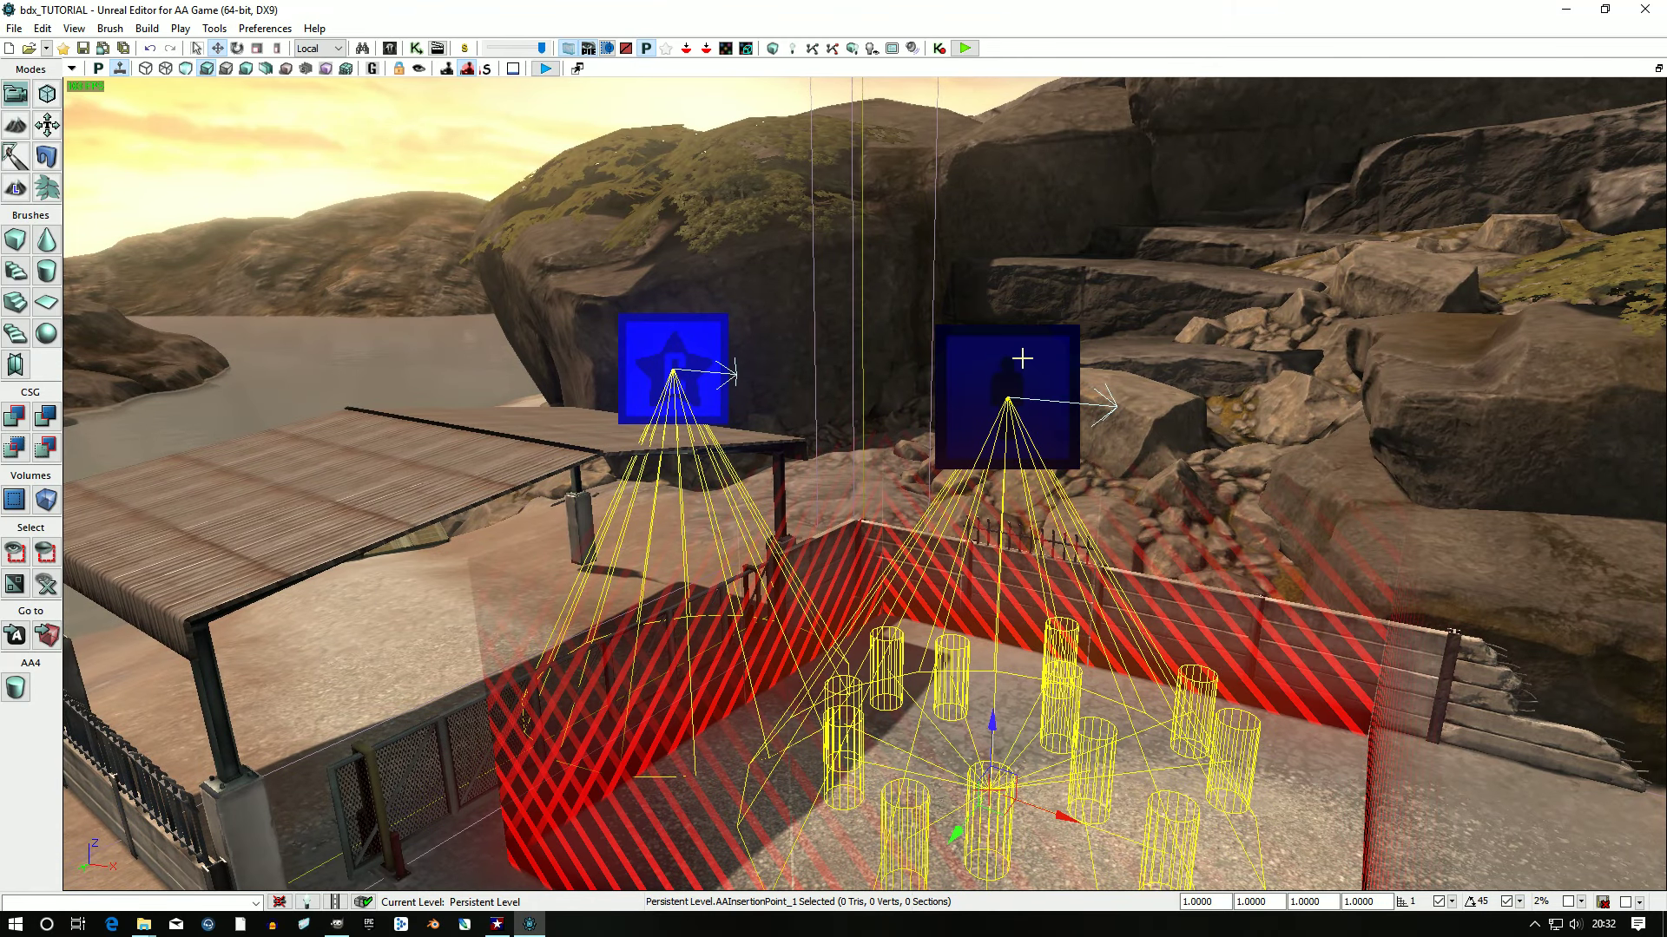
right_click(1017, 344)
left_click(1051, 352)
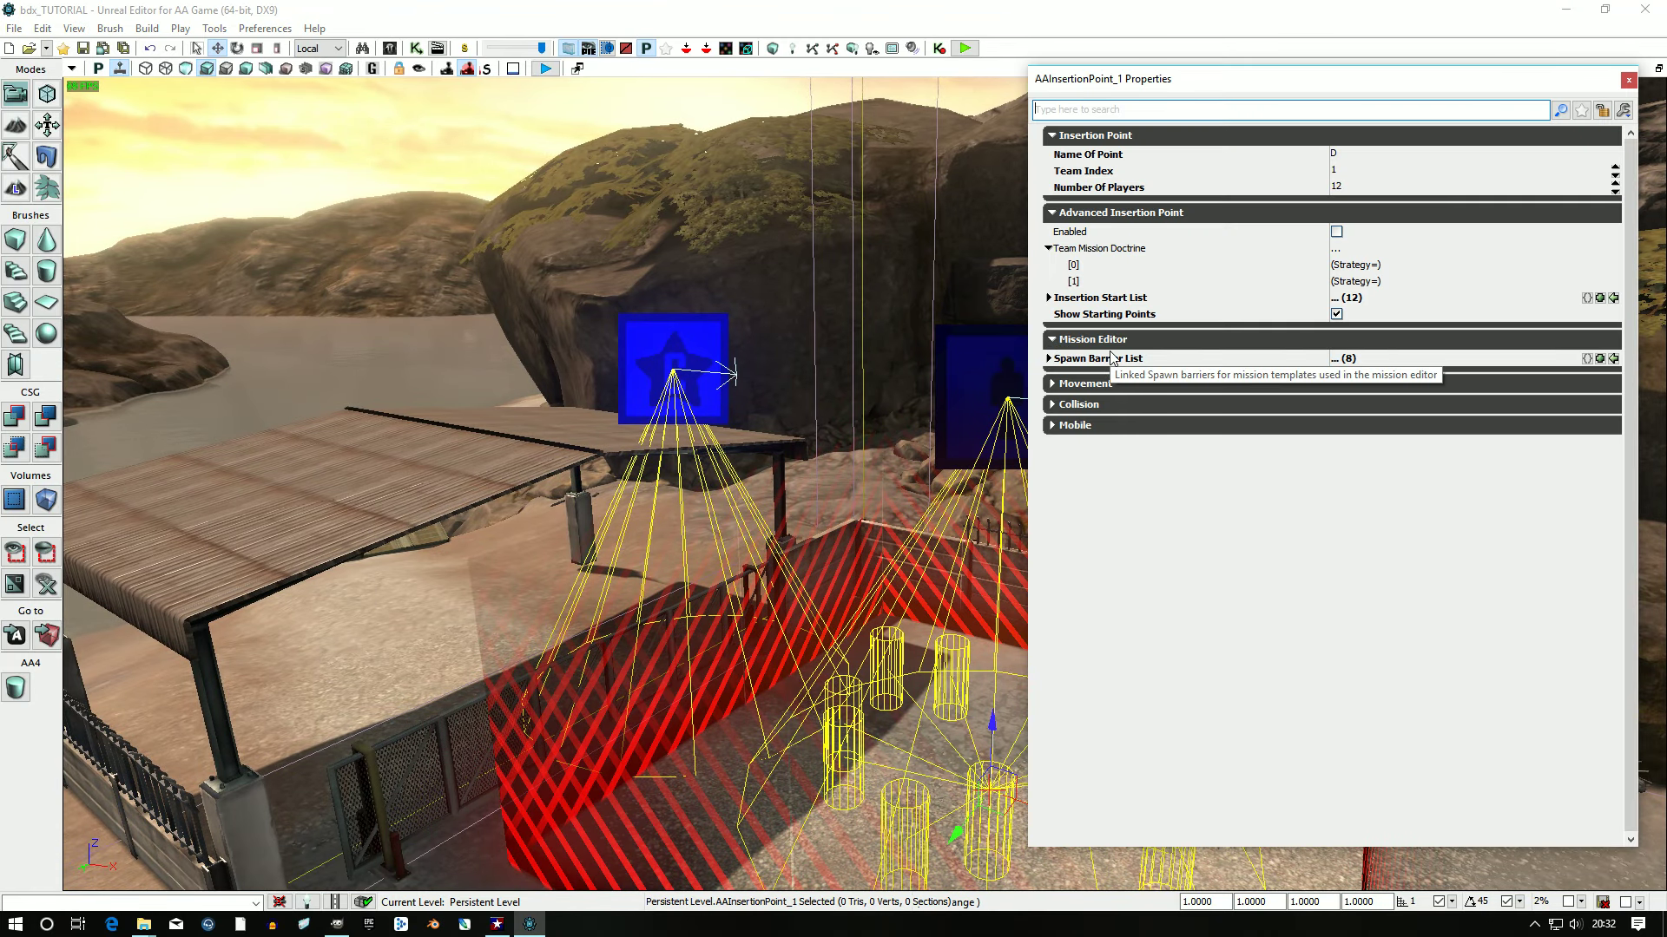
left_click(1629, 80)
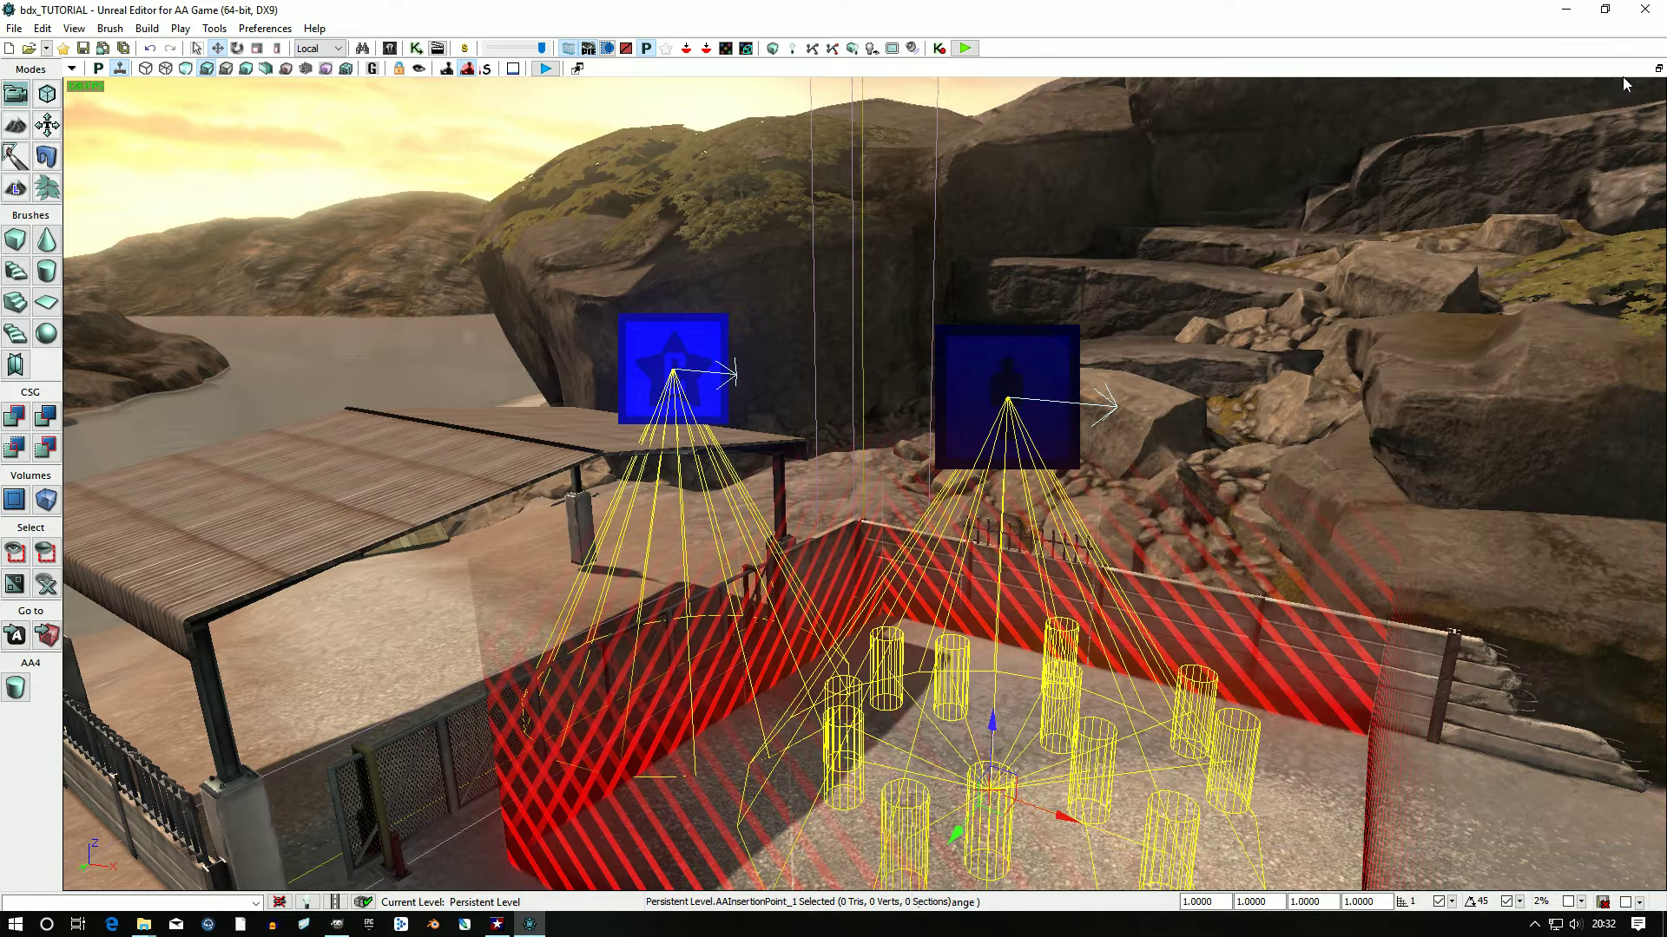
Step: Set the number of players on the blue insertion point D to 14
left_click_drag(1104, 635, 1242, 868)
mouse_move(1499, 187)
left_mouse_down()
mouse_move(1354, 261)
mouse_move(1441, 174)
mouse_move(1500, 186)
left_mouse_up()
right_click_drag(1500, 187, 1488, 260)
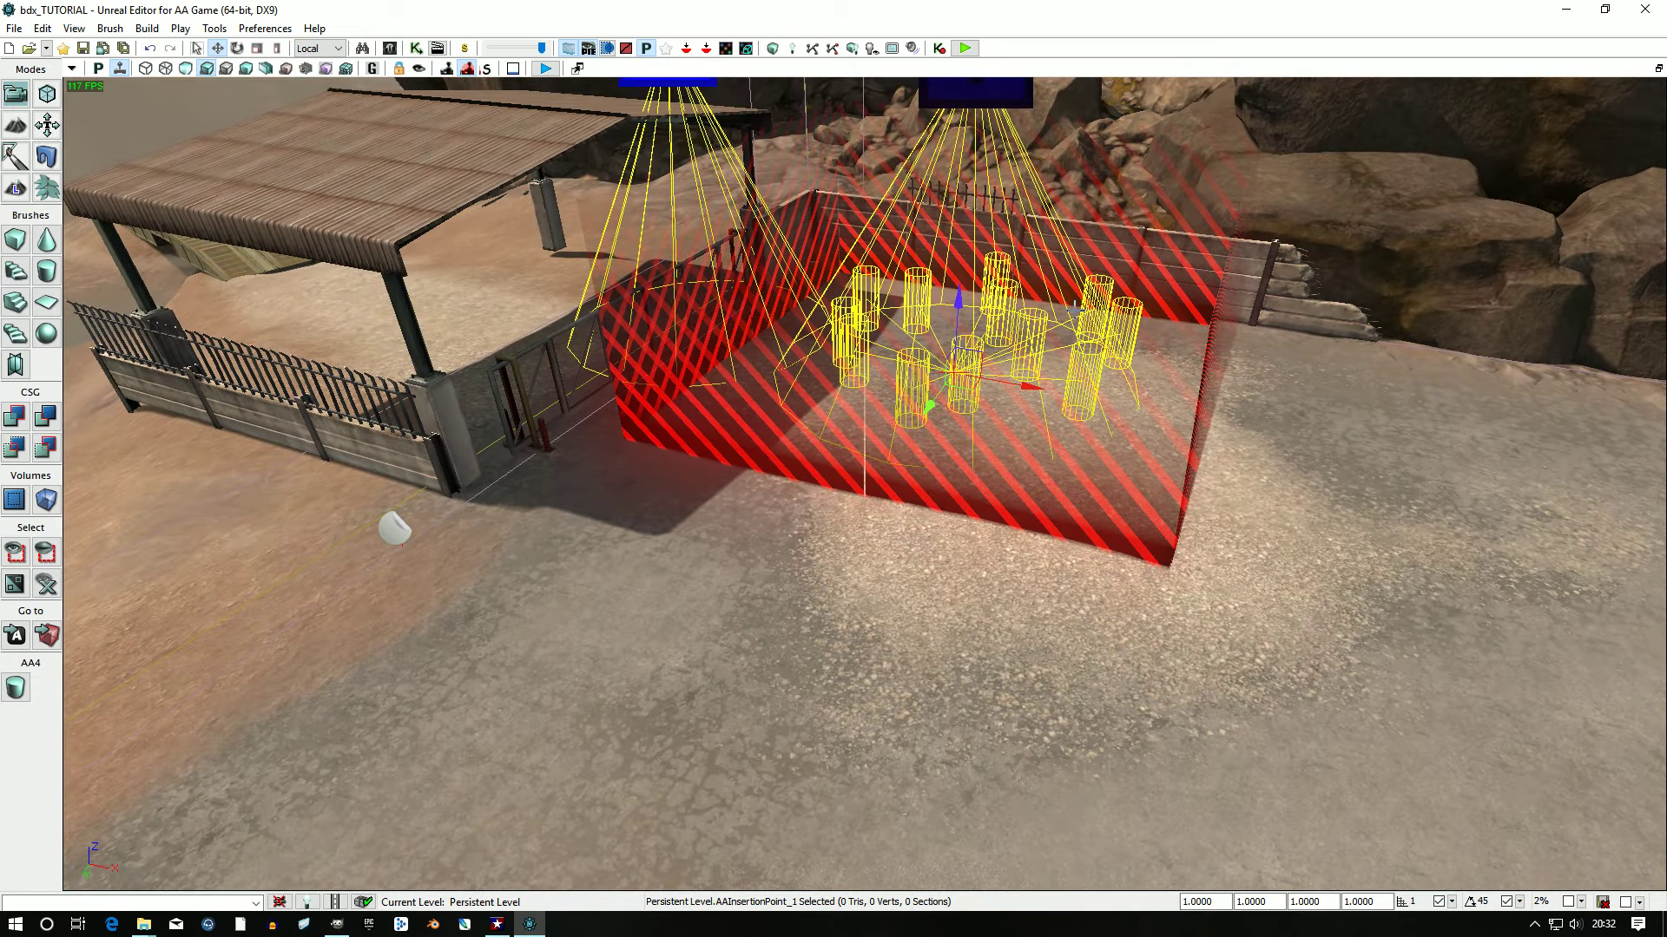
right_click_drag(1228, 348, 1225, 279)
right_click(1005, 301)
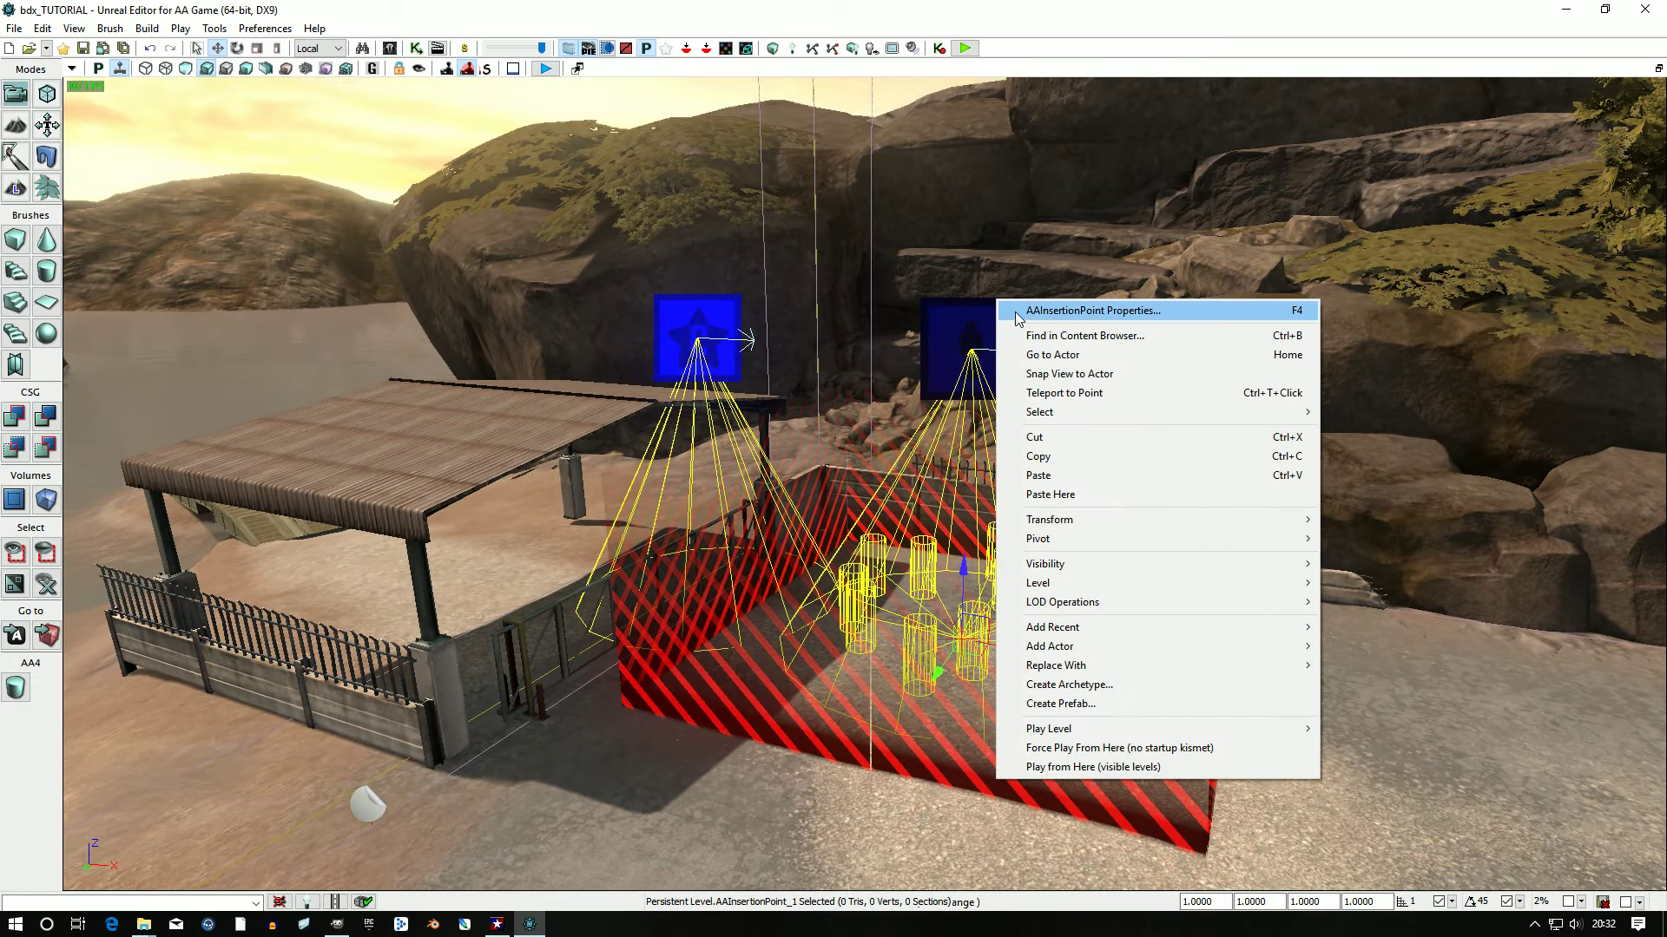
left_click(1029, 312)
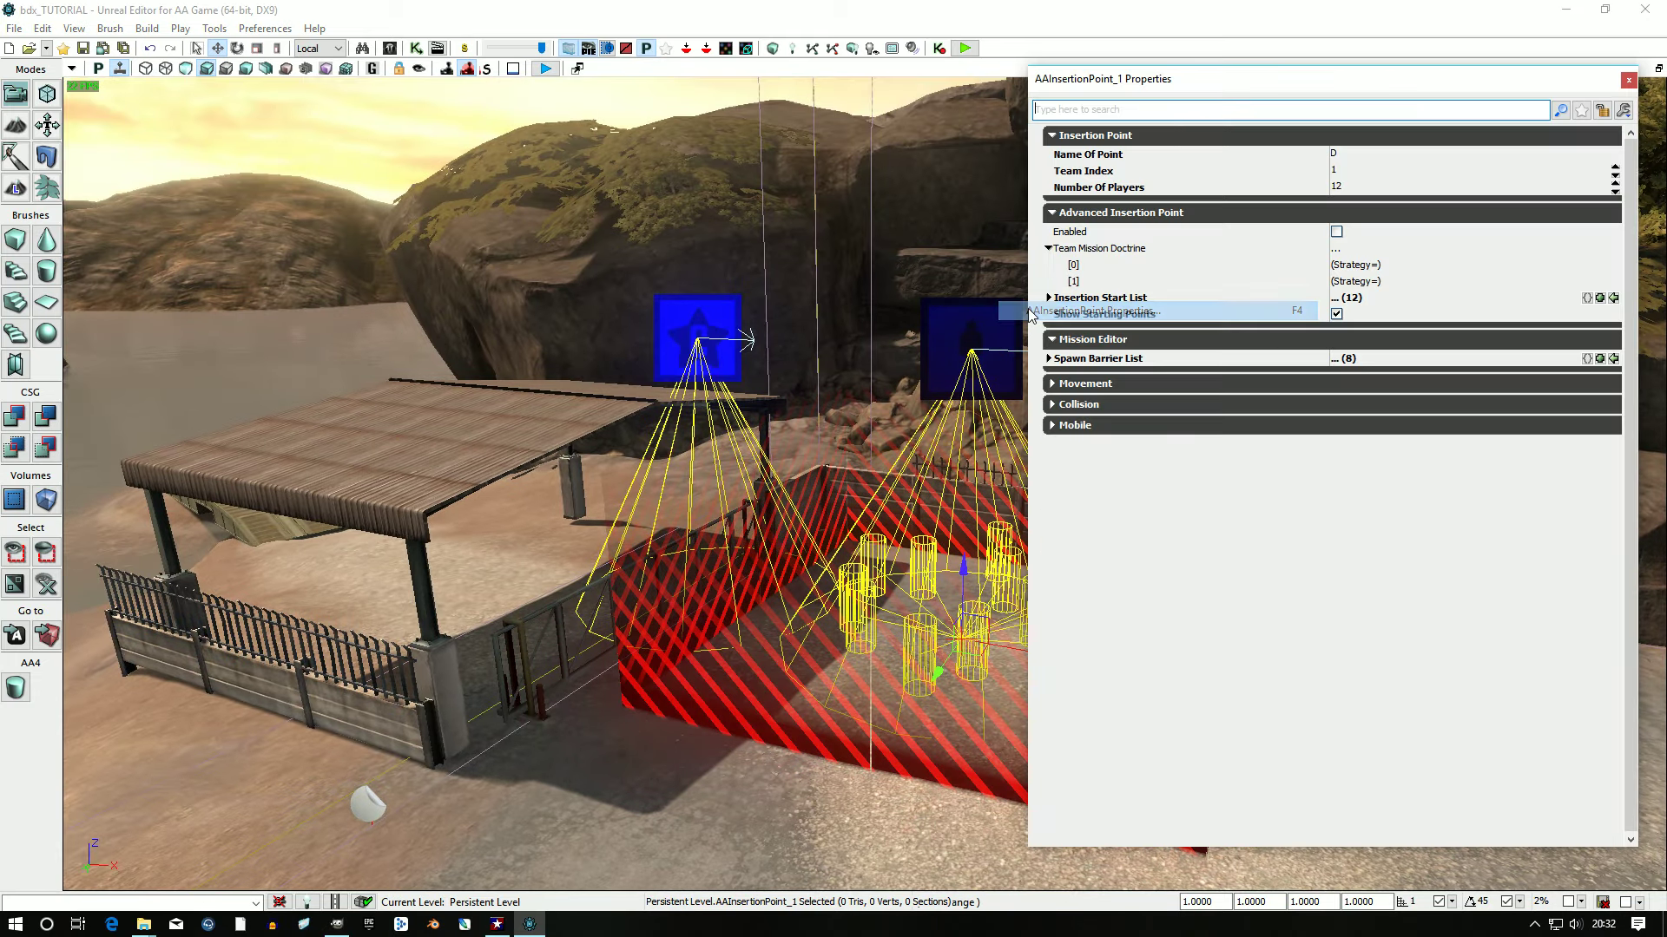
left_click(1346, 190)
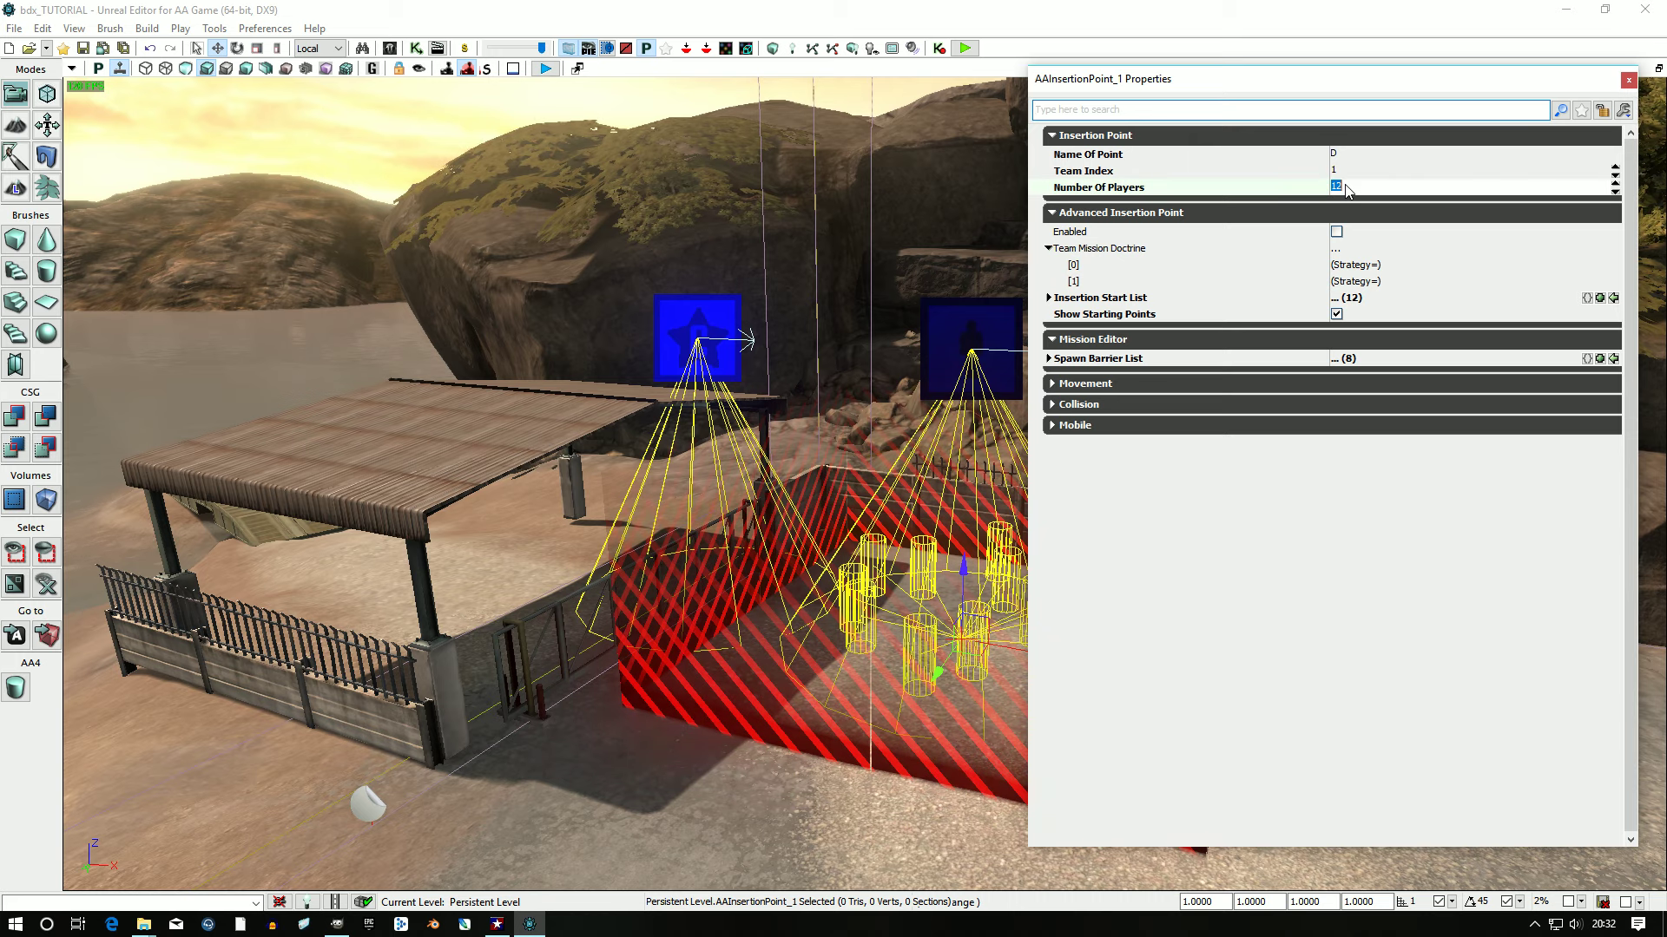
left_click(1628, 80)
Step: Set the number of players on the blue command point B to 14
right_click(718, 306)
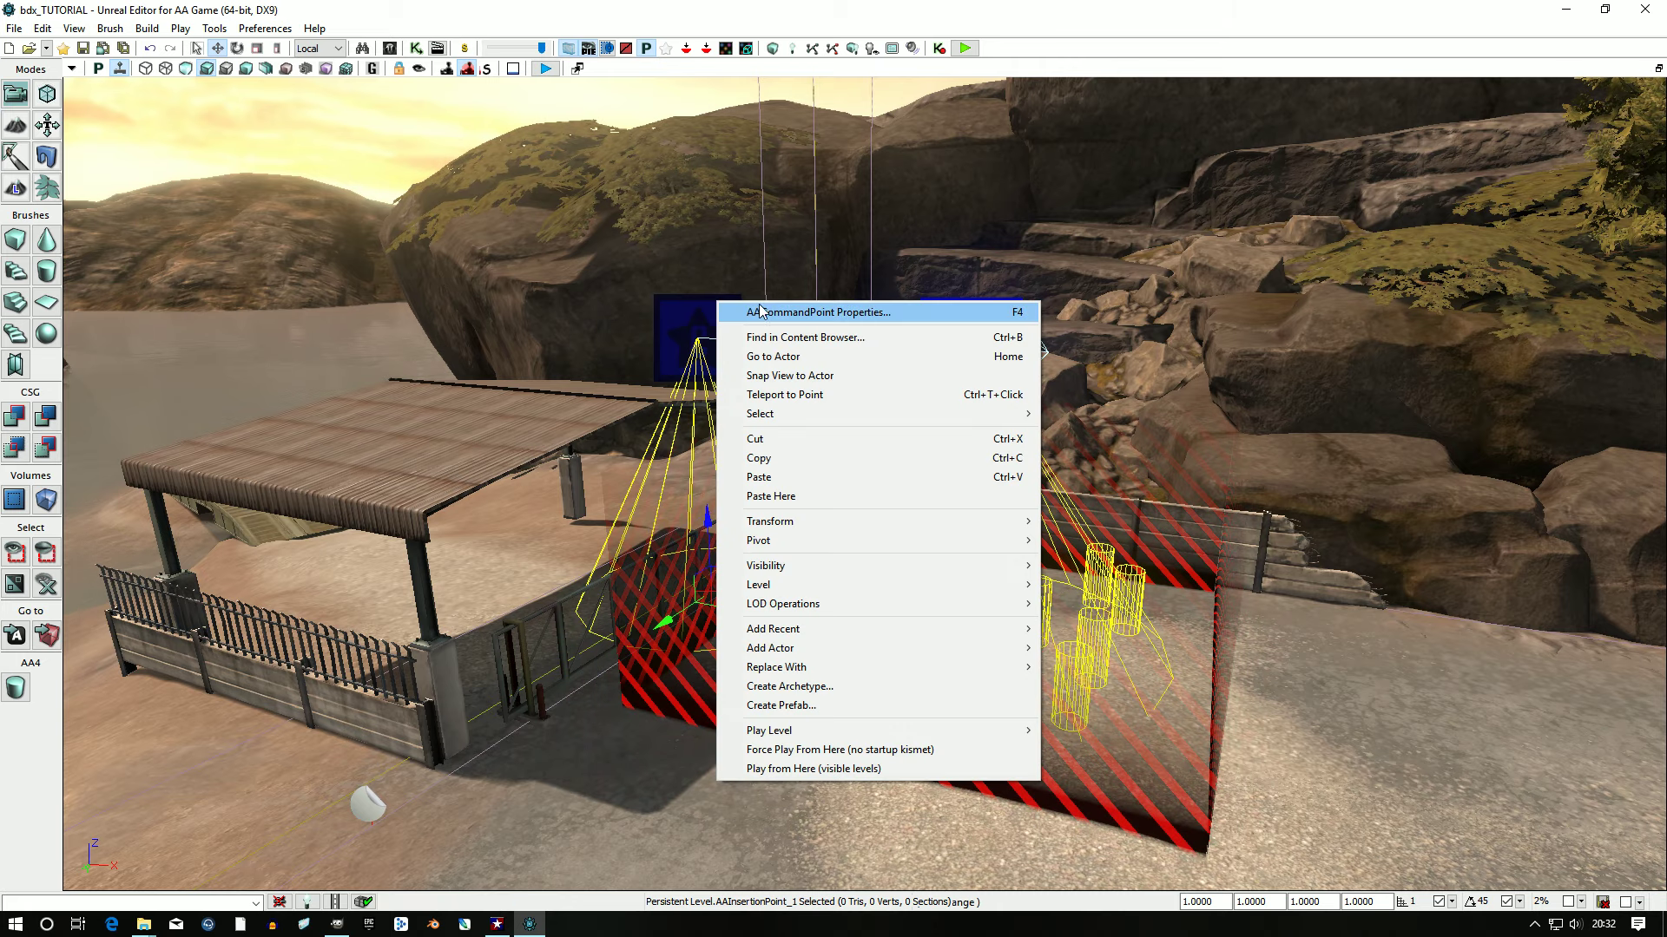
left_click(782, 311)
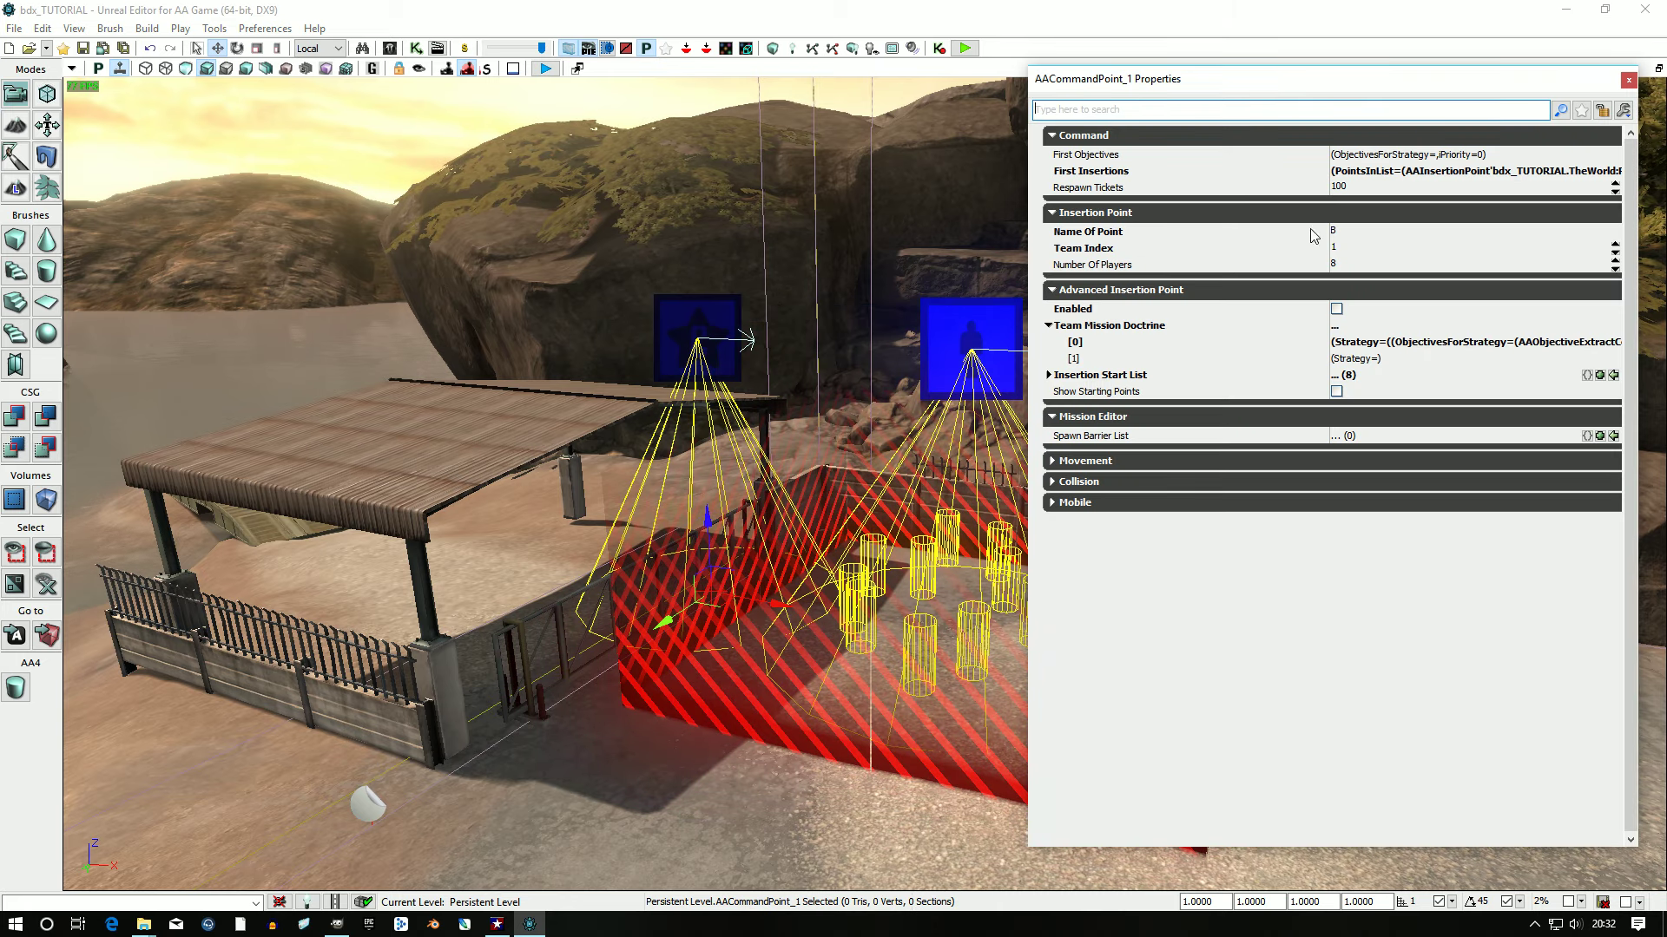
left_click(1343, 265)
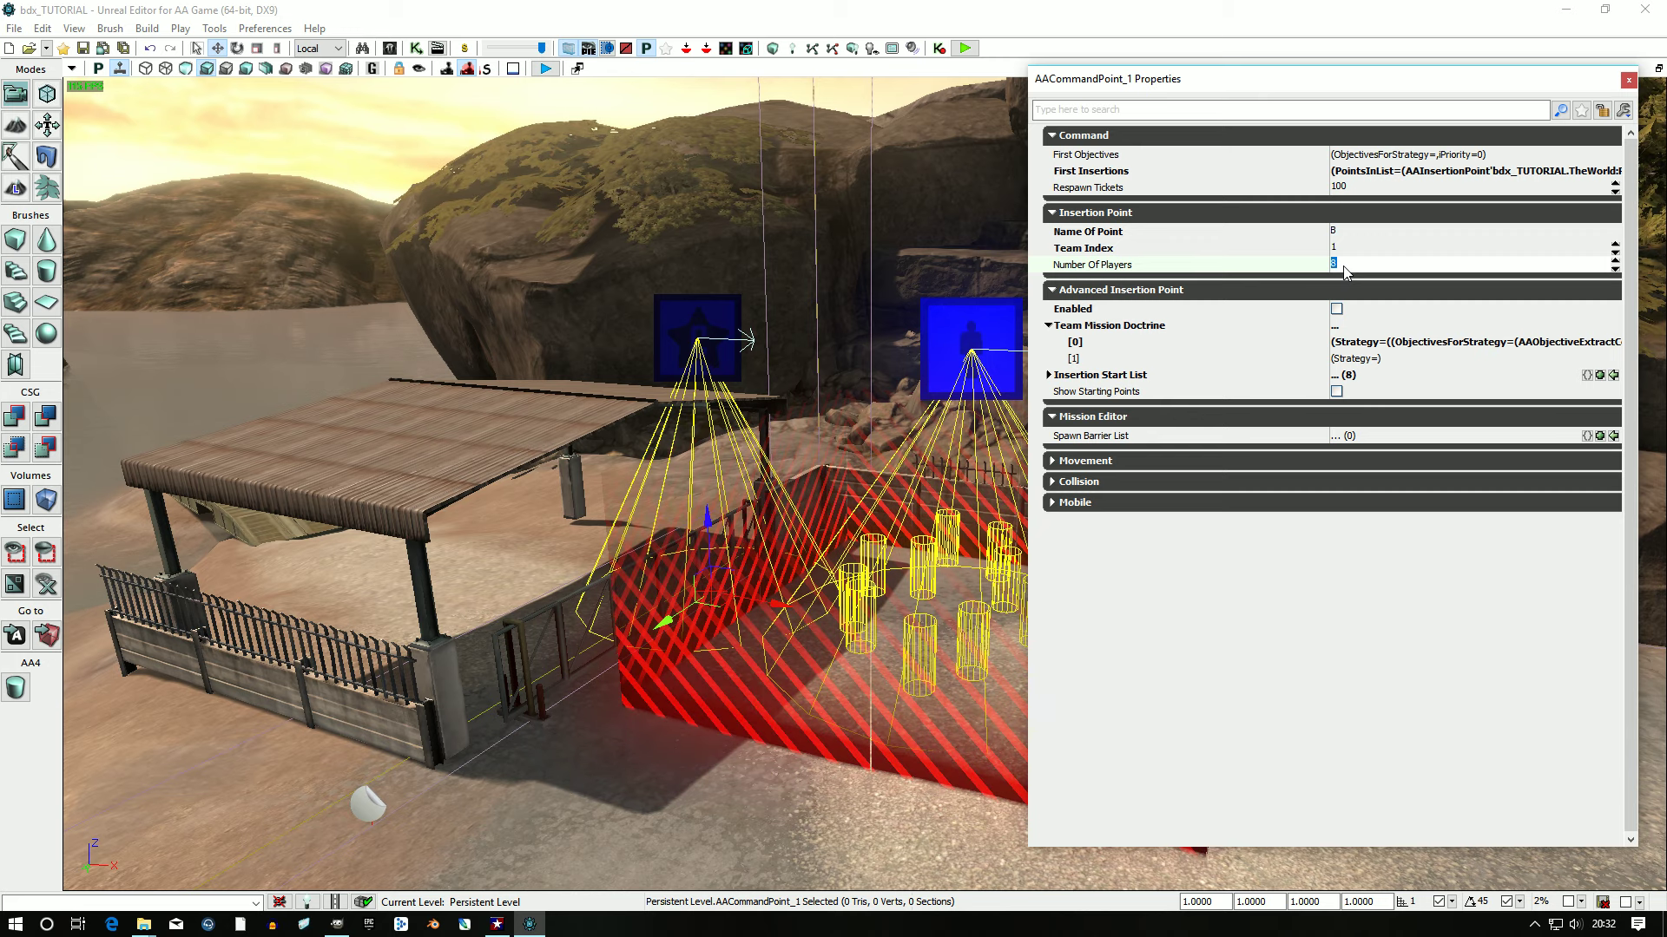
left_click(1336, 310)
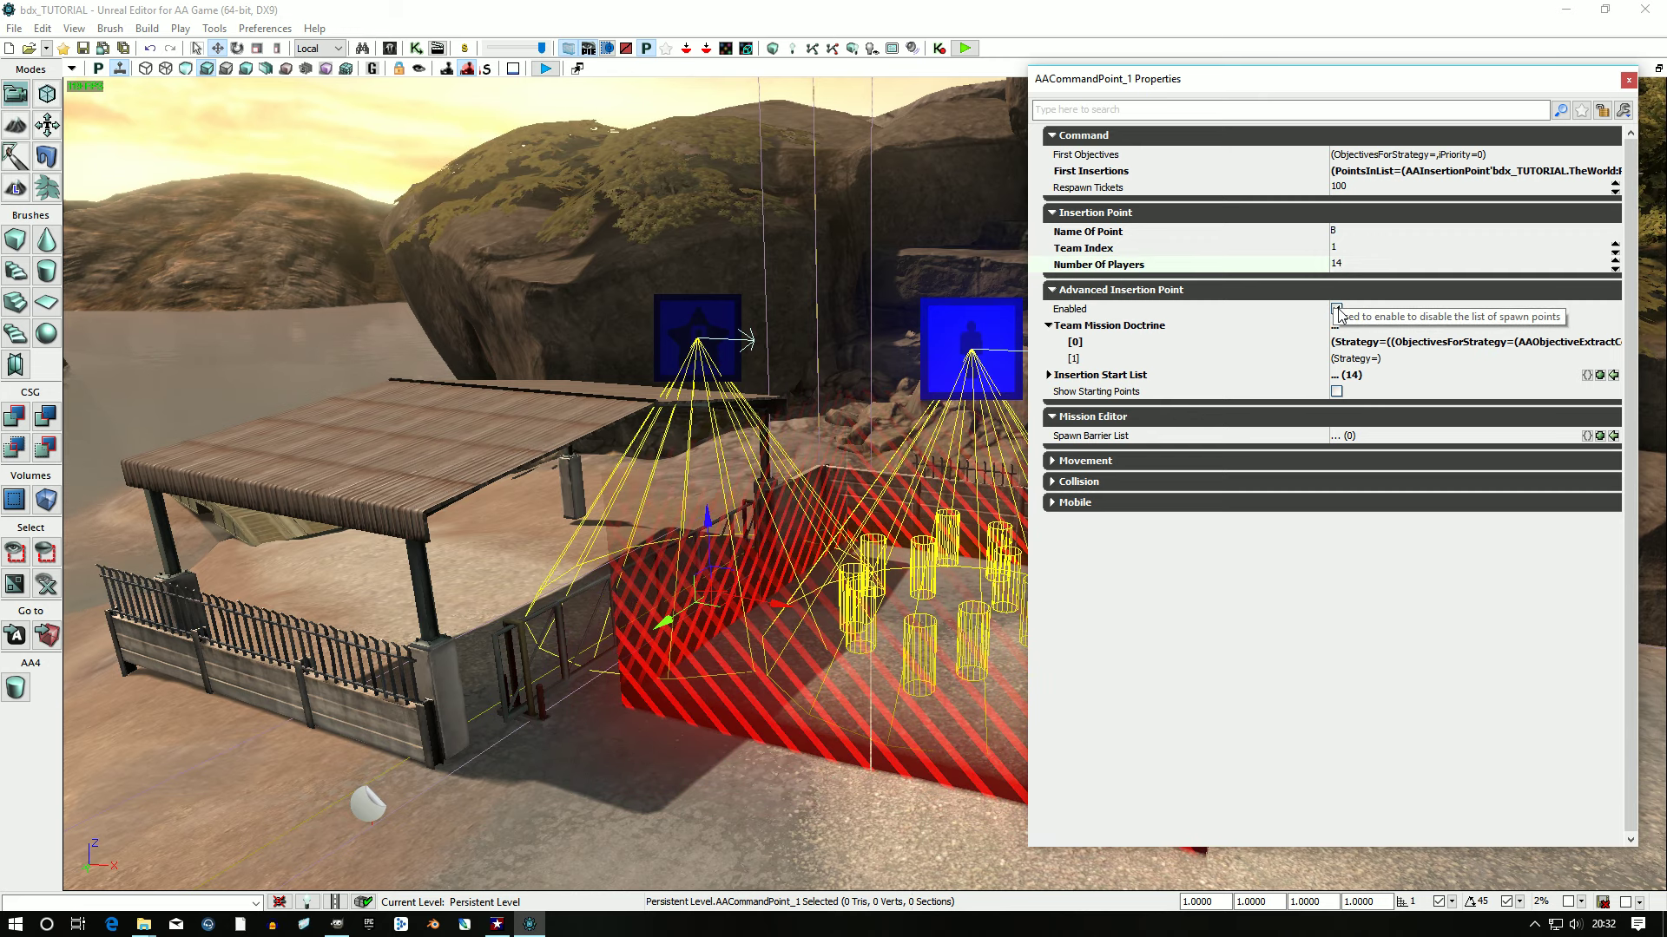
left_click(1628, 81)
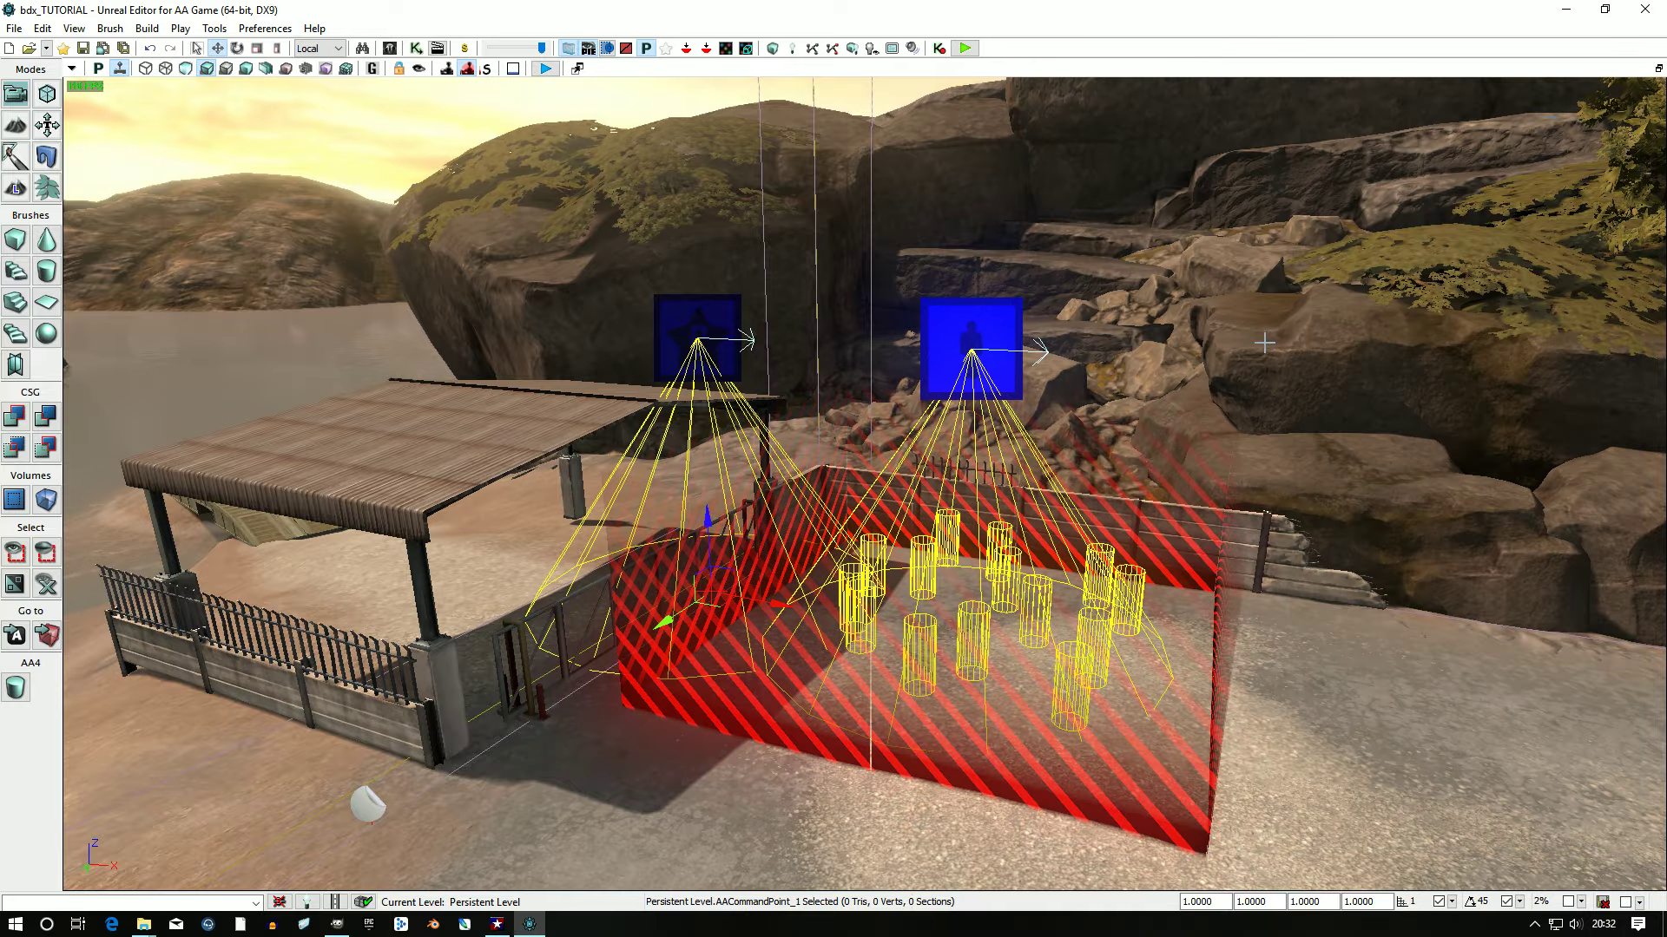
Step: Set the number of players on the red insertion point C to 14
right_click_drag(1267, 356, 1268, 356)
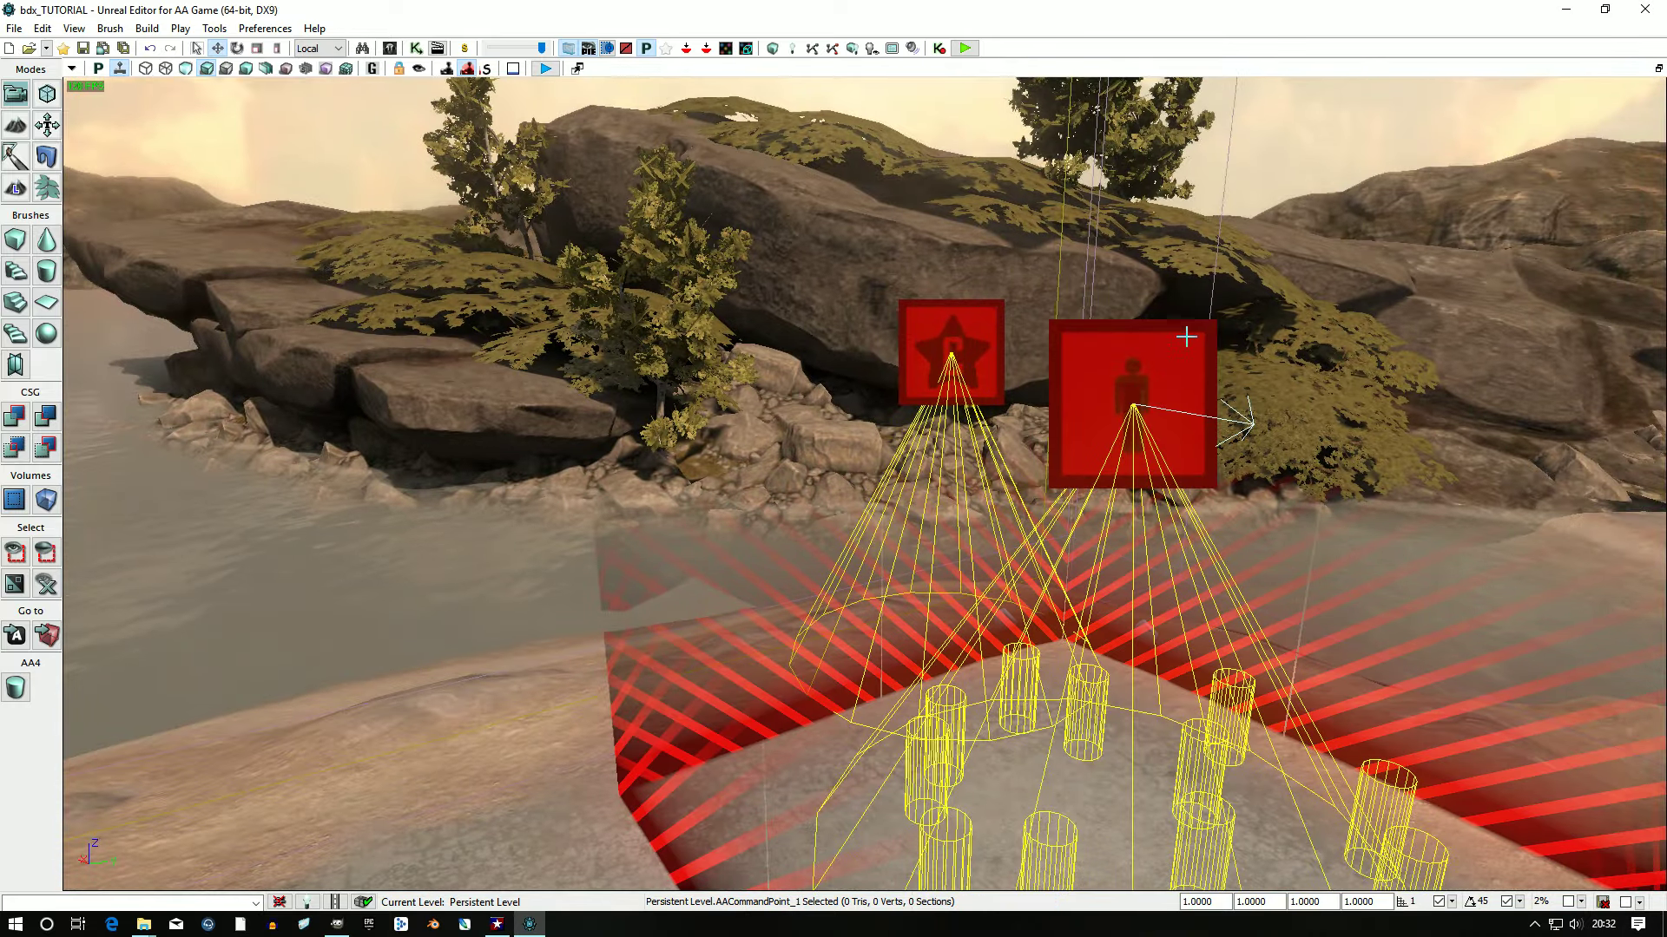
right_click(1055, 330)
left_click(1119, 352)
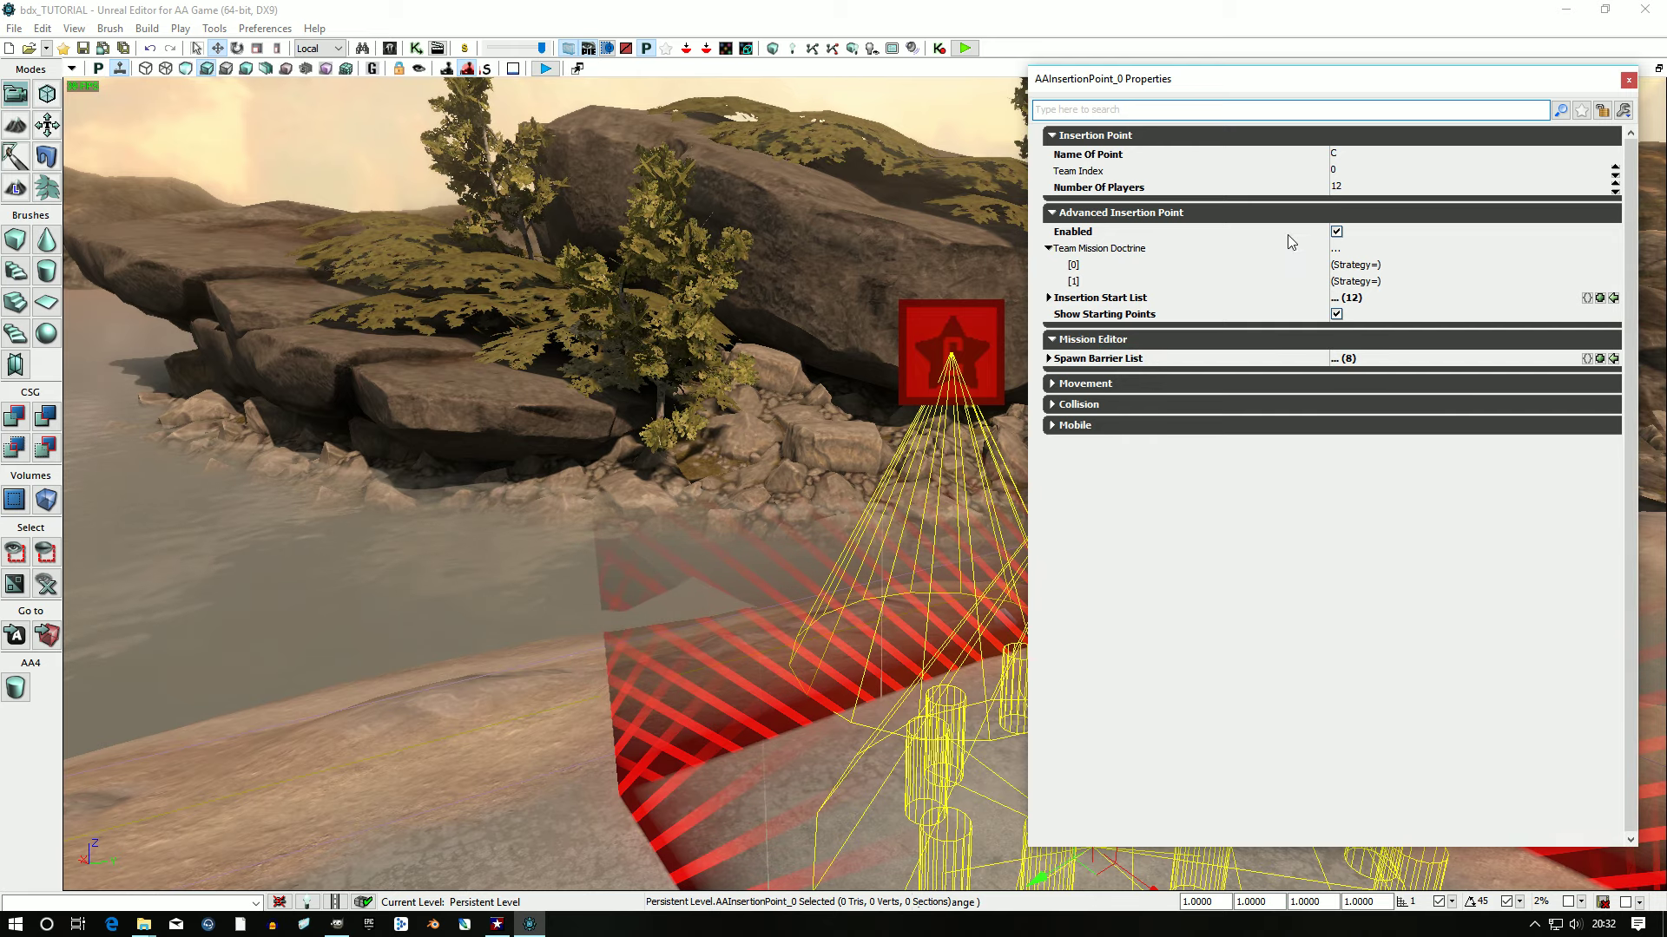
left_click(1342, 190)
type("1")
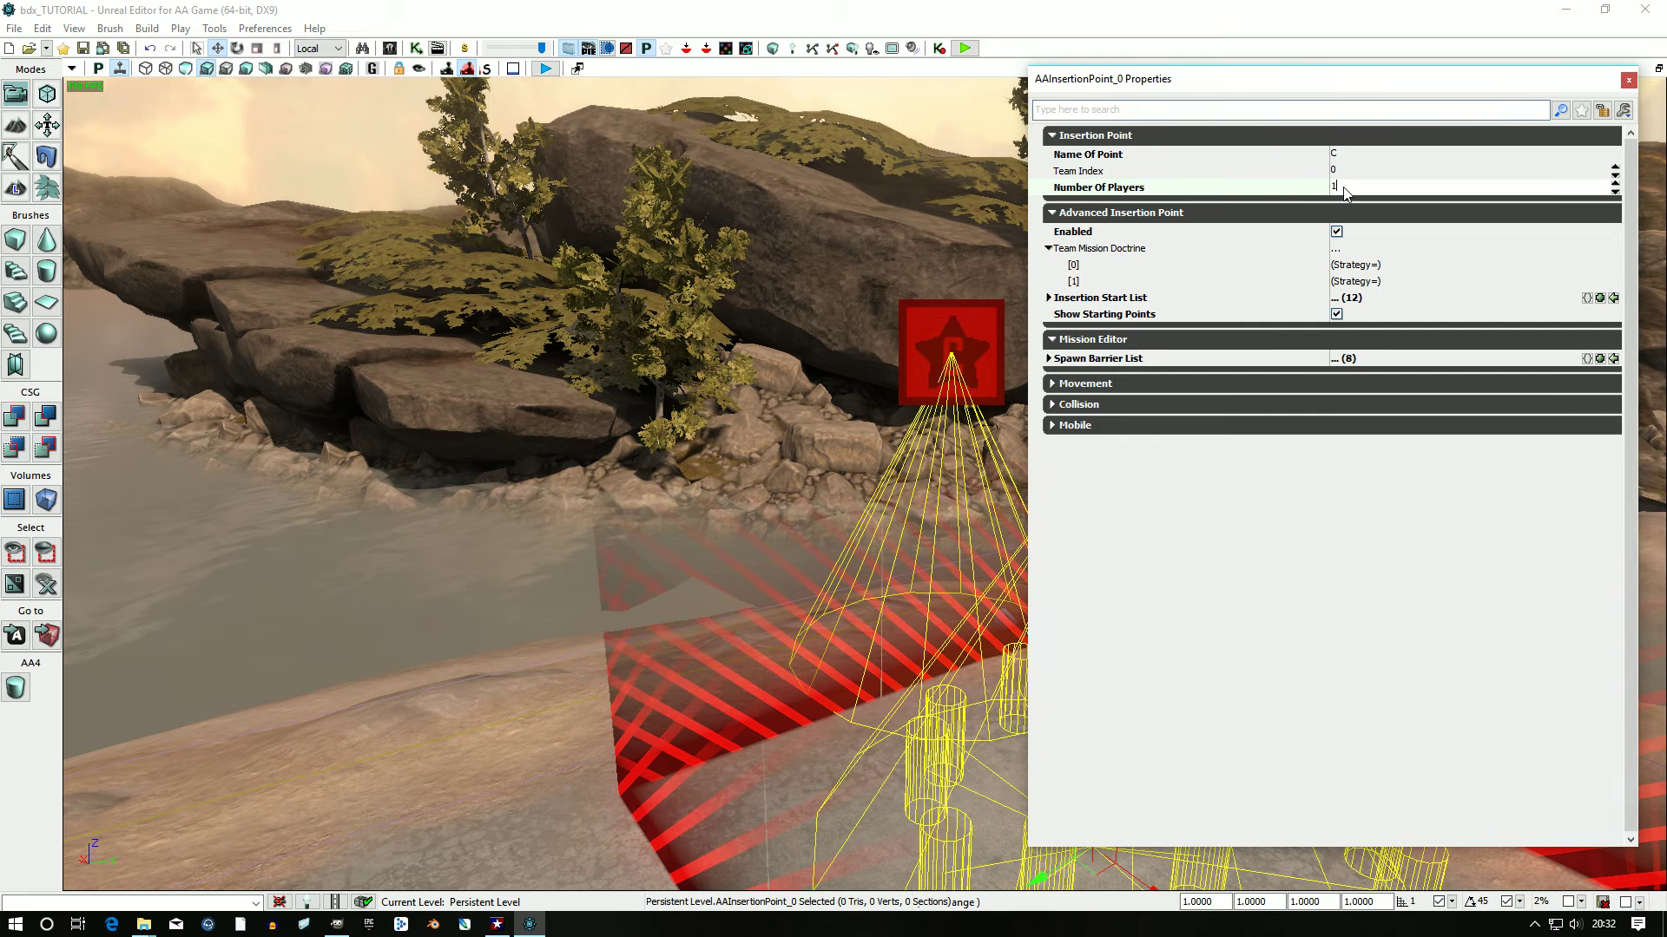
key("Return")
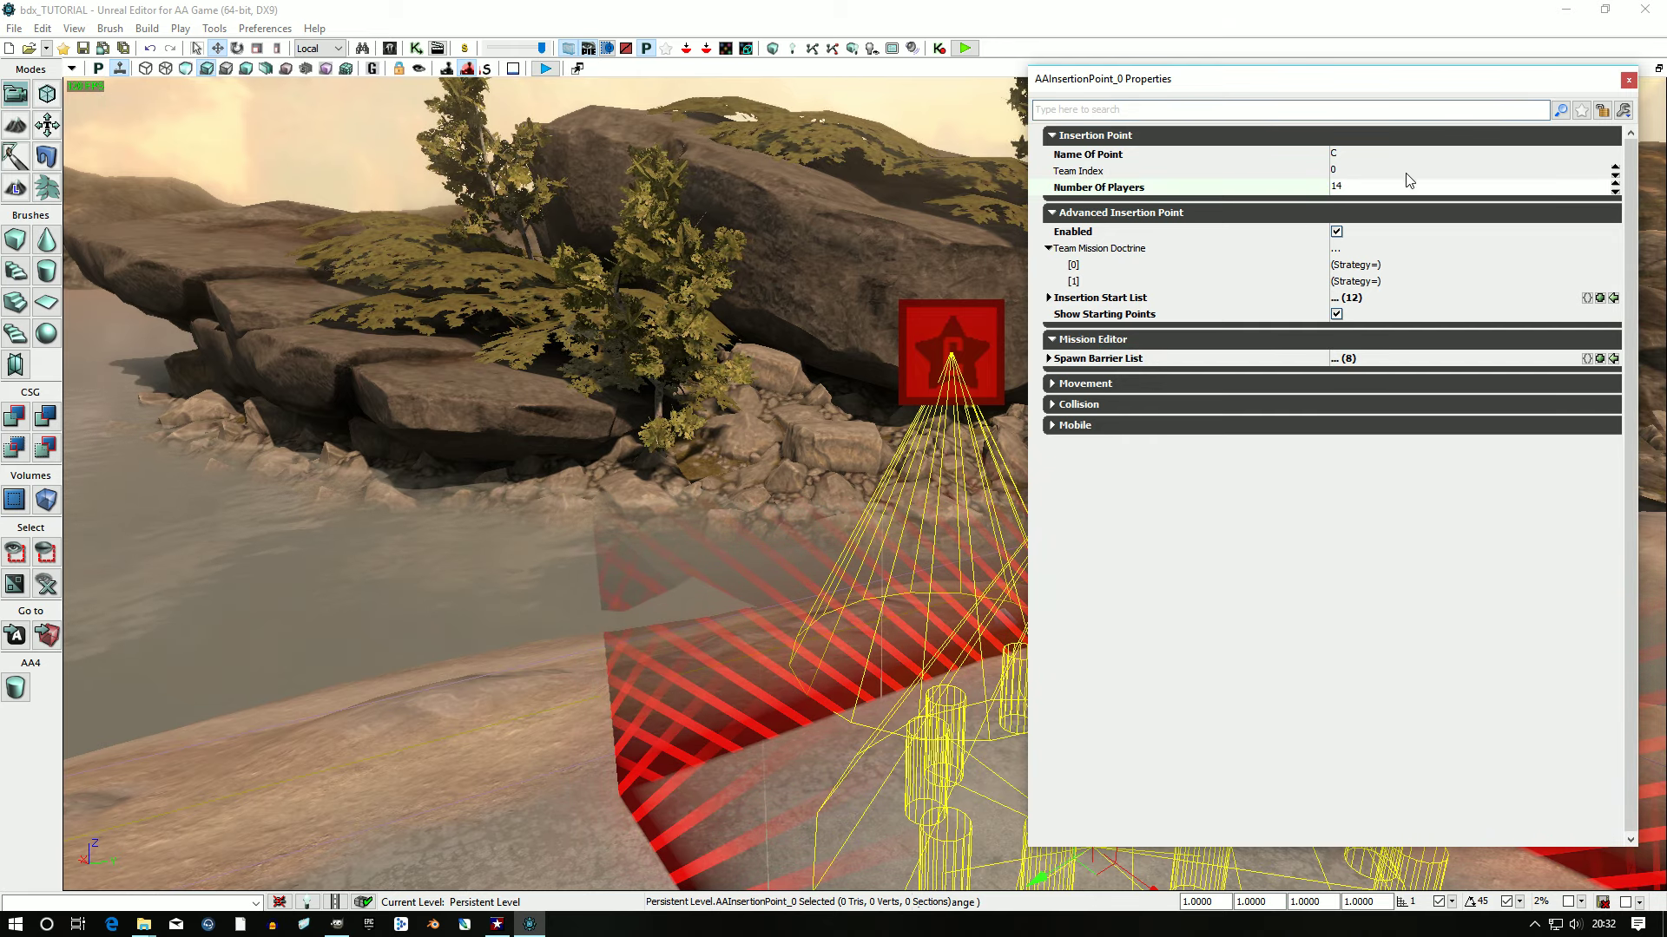
left_click(1629, 80)
Step: Change the number of players on the red command point A
right_click(985, 345)
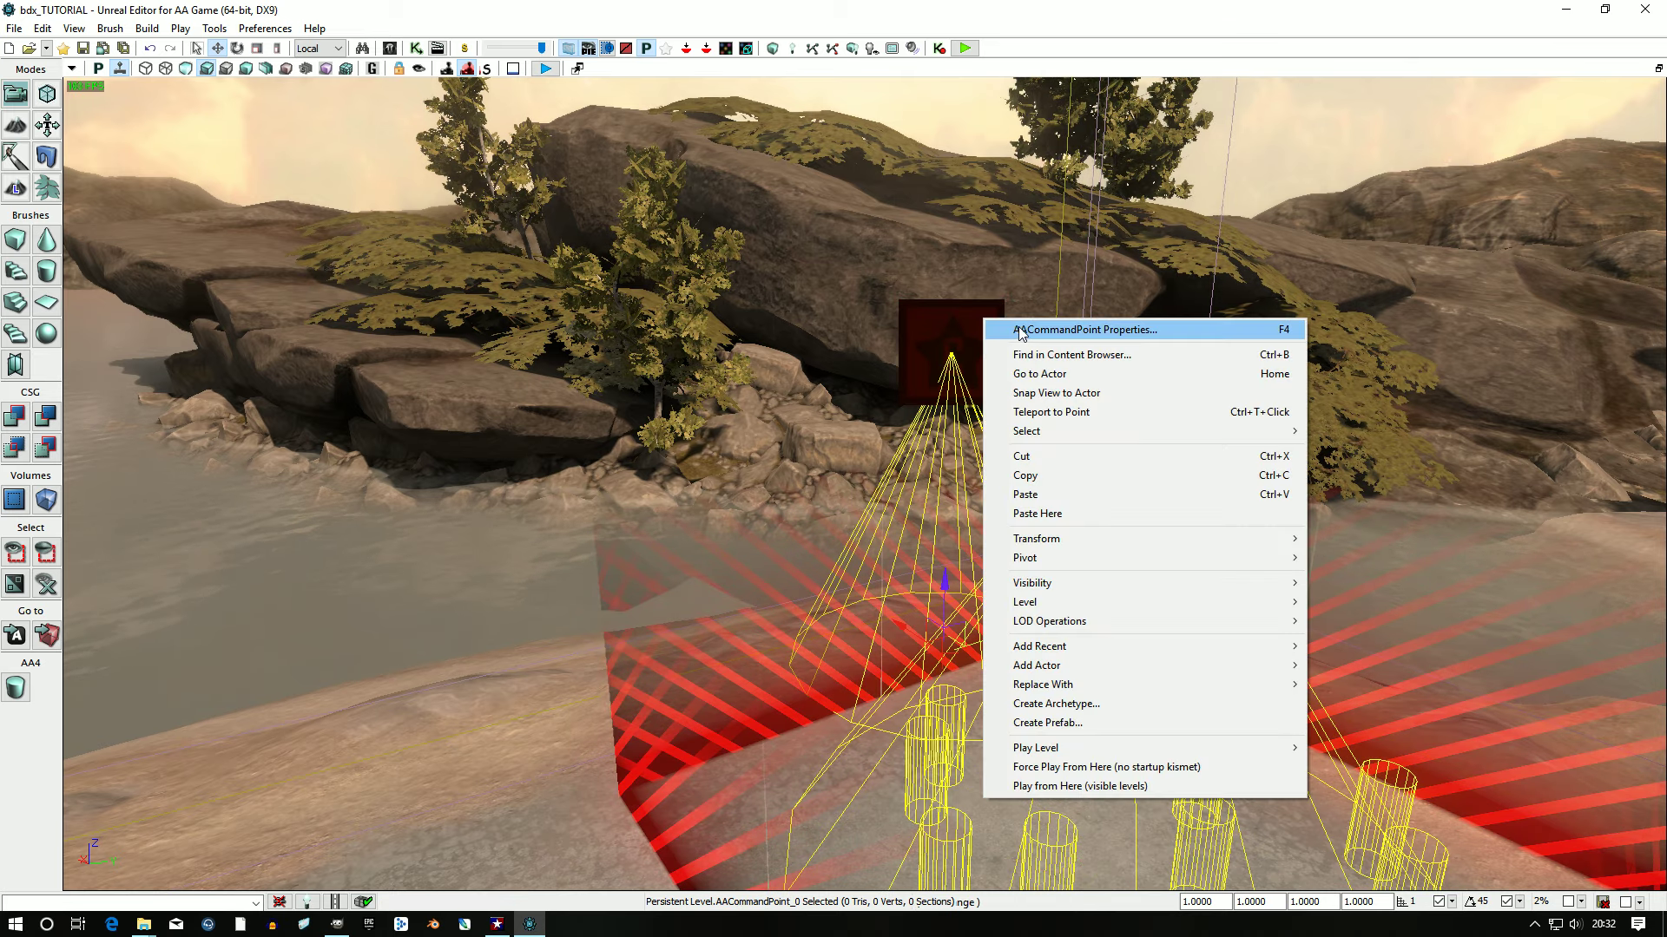
left_click(1024, 331)
left_click(1340, 269)
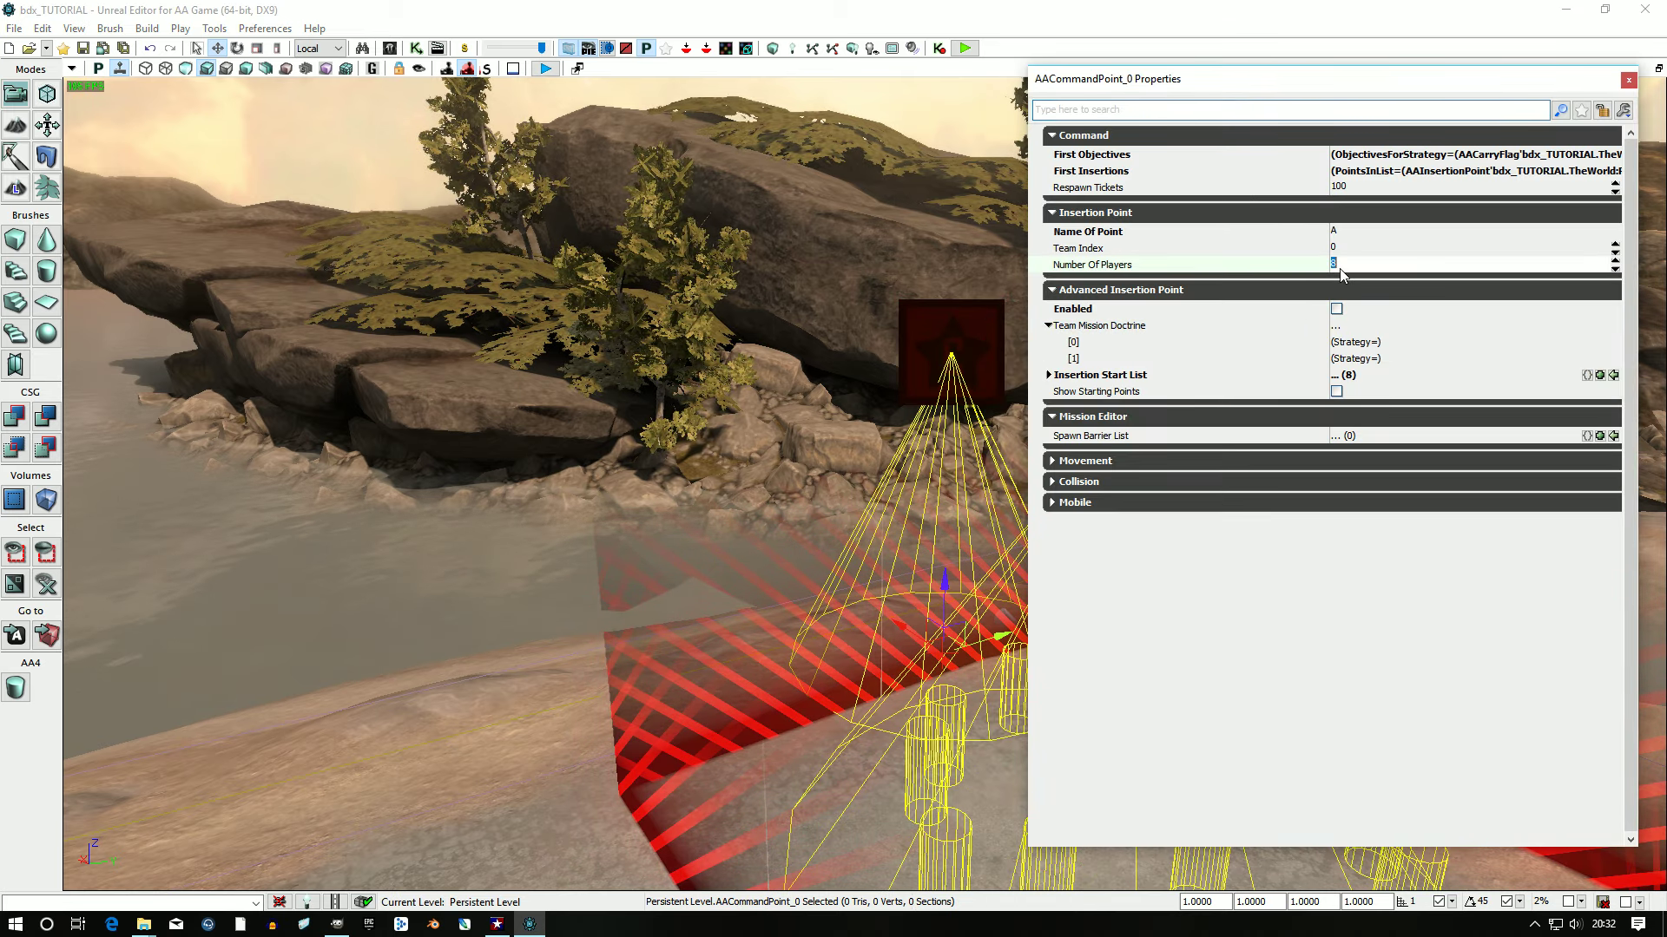
type("1")
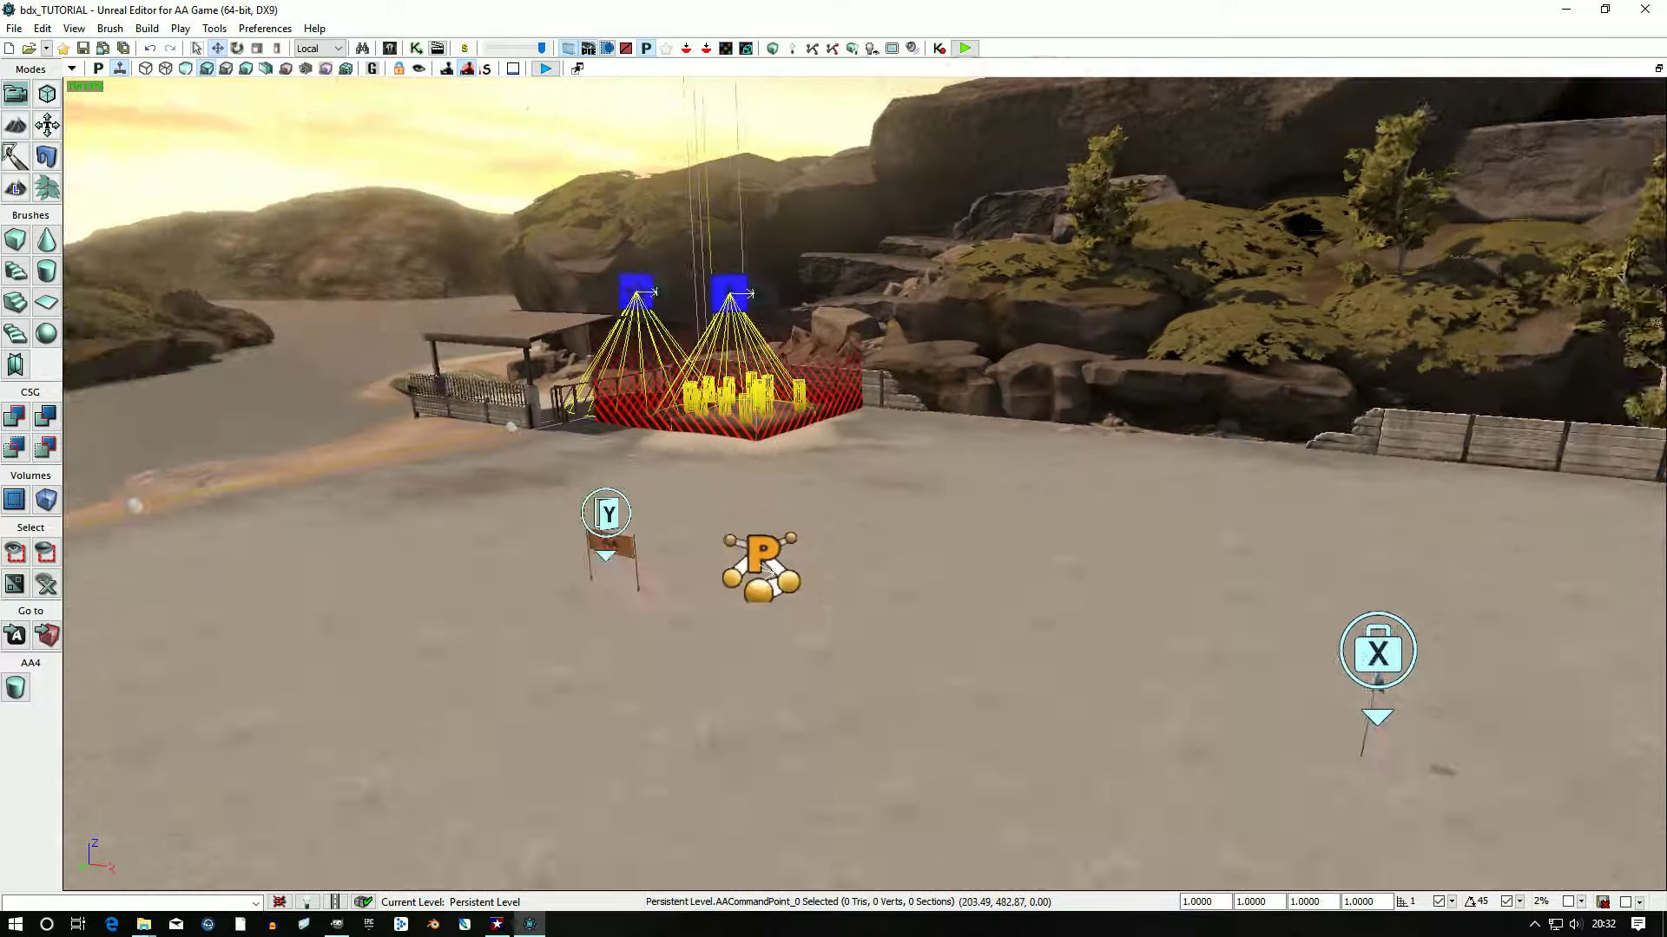
Step: Save all levels and packages of the bdx_TUTORIAL map
right_click_drag(864, 483, 998, 481)
left_click_drag(1521, 141, 1380, 122)
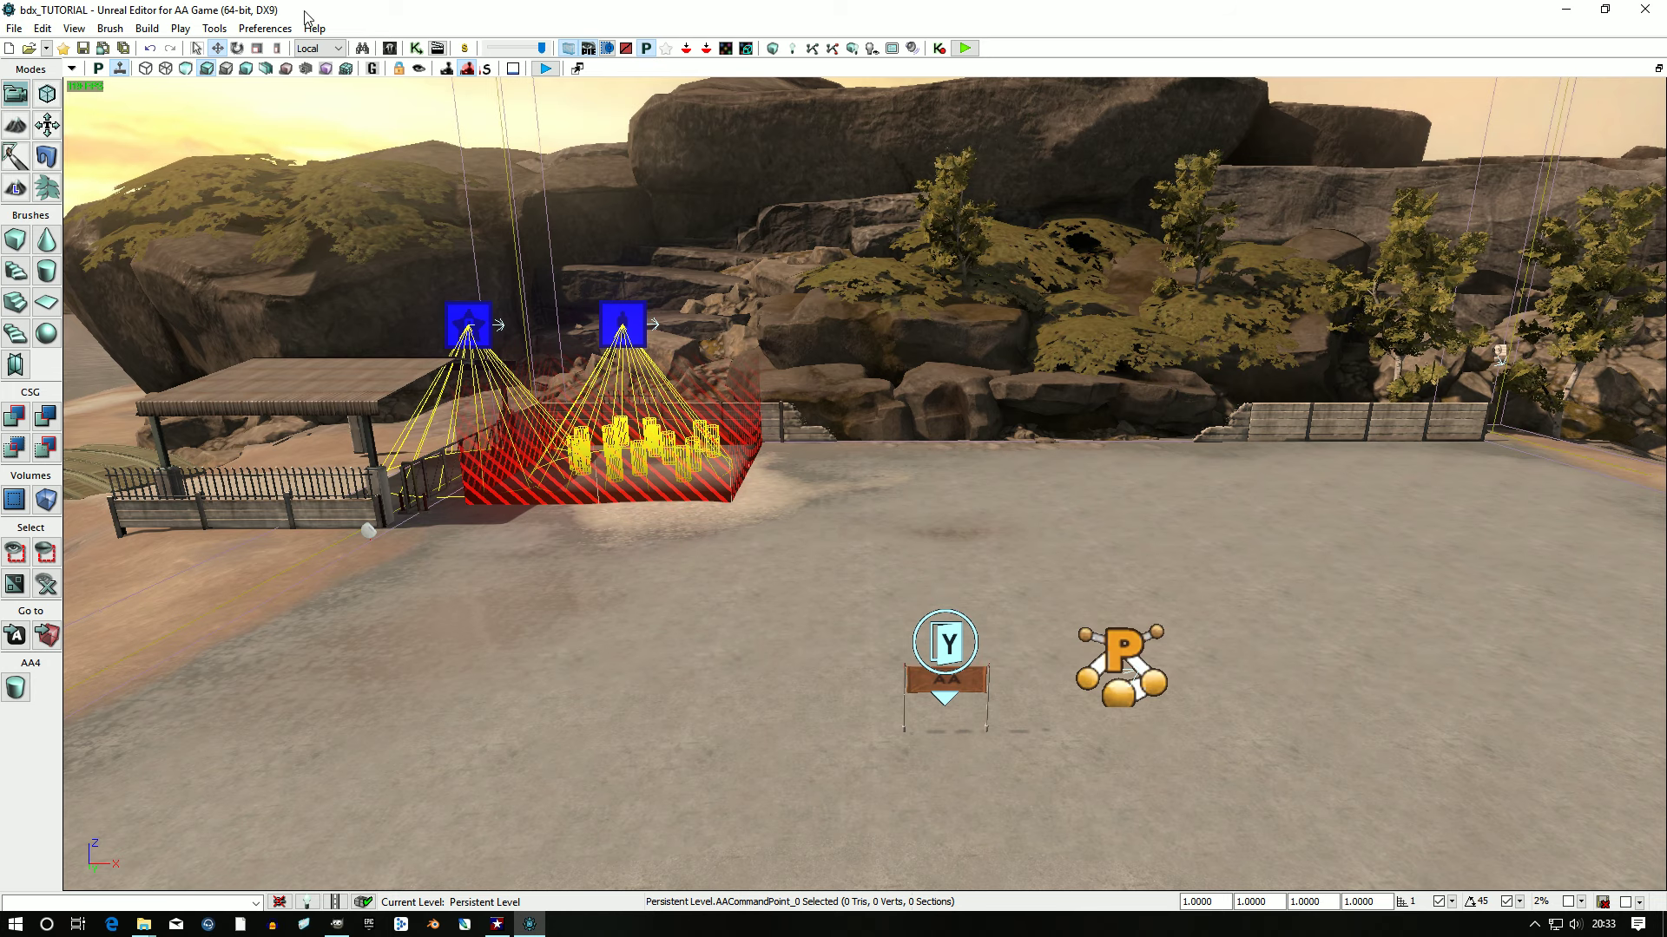
left_click(14, 28)
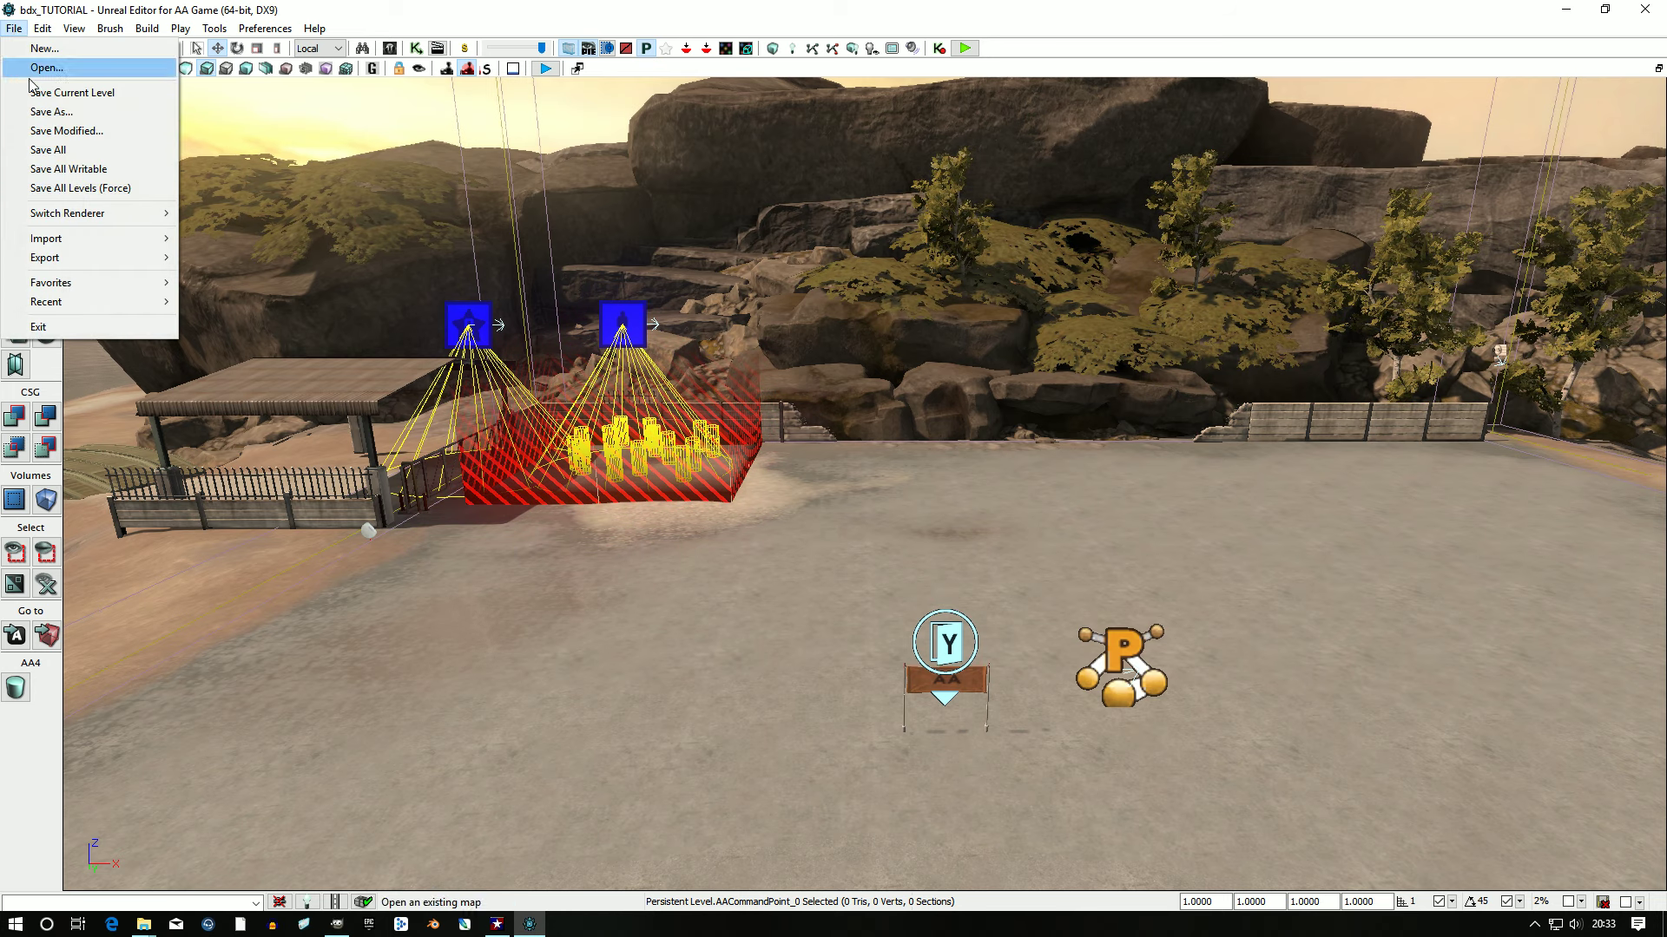
left_click(50, 150)
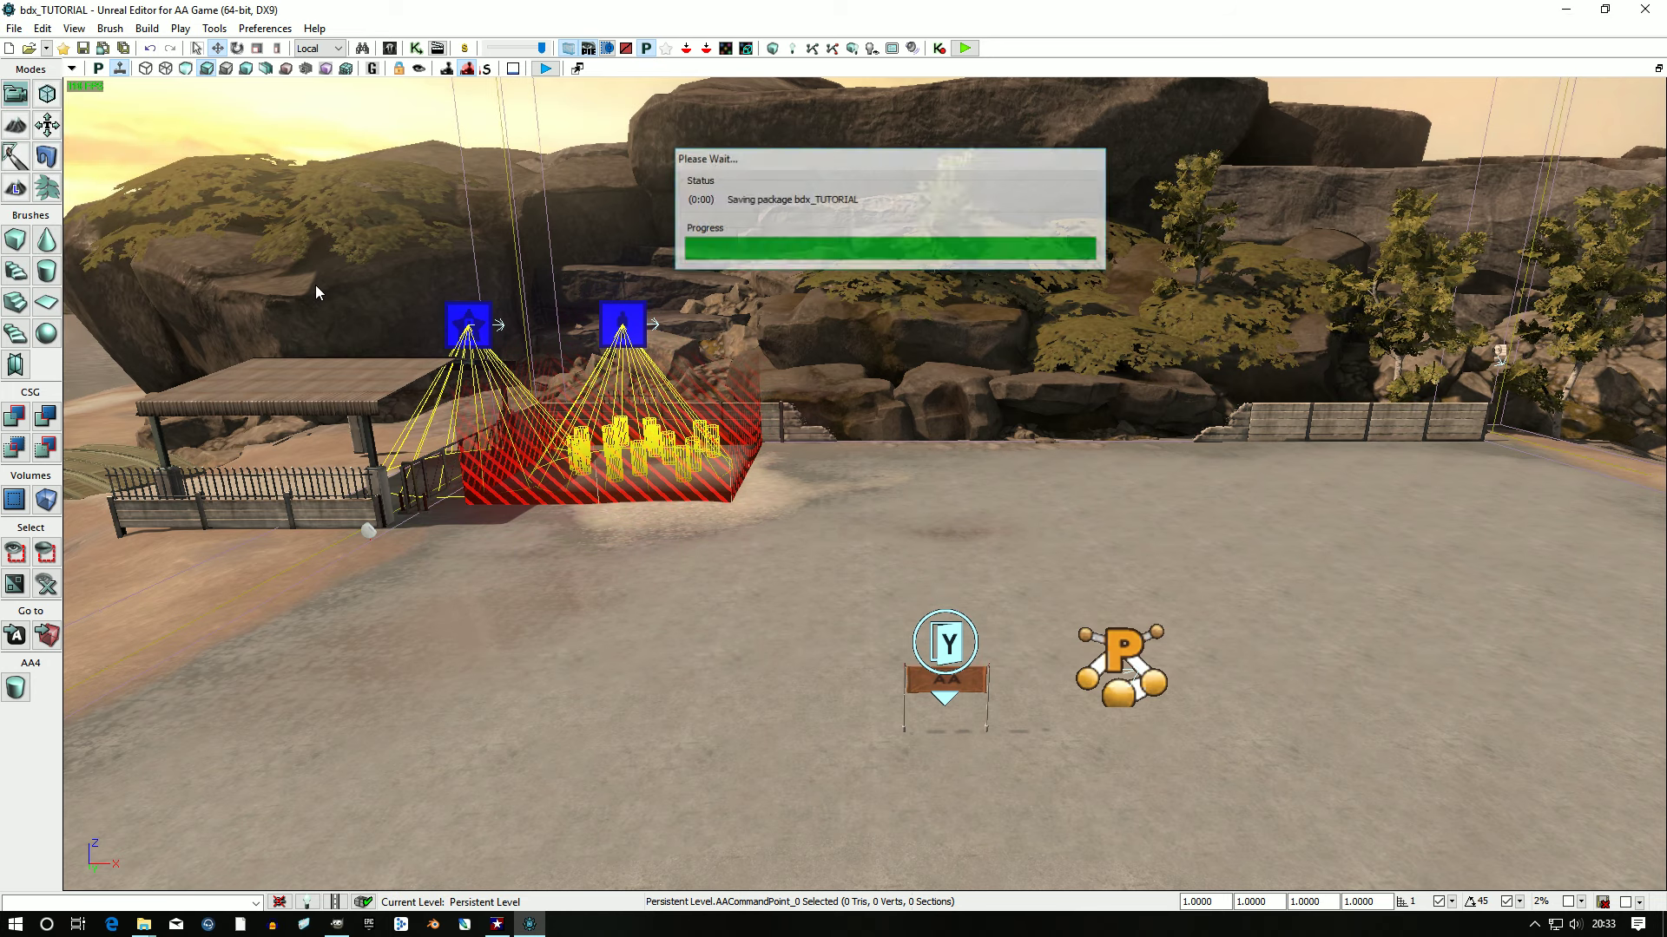
Step: Open the world properties in a wider window and set the Full Package Name to flo_TUTORIAL.umap
left_click(75, 29)
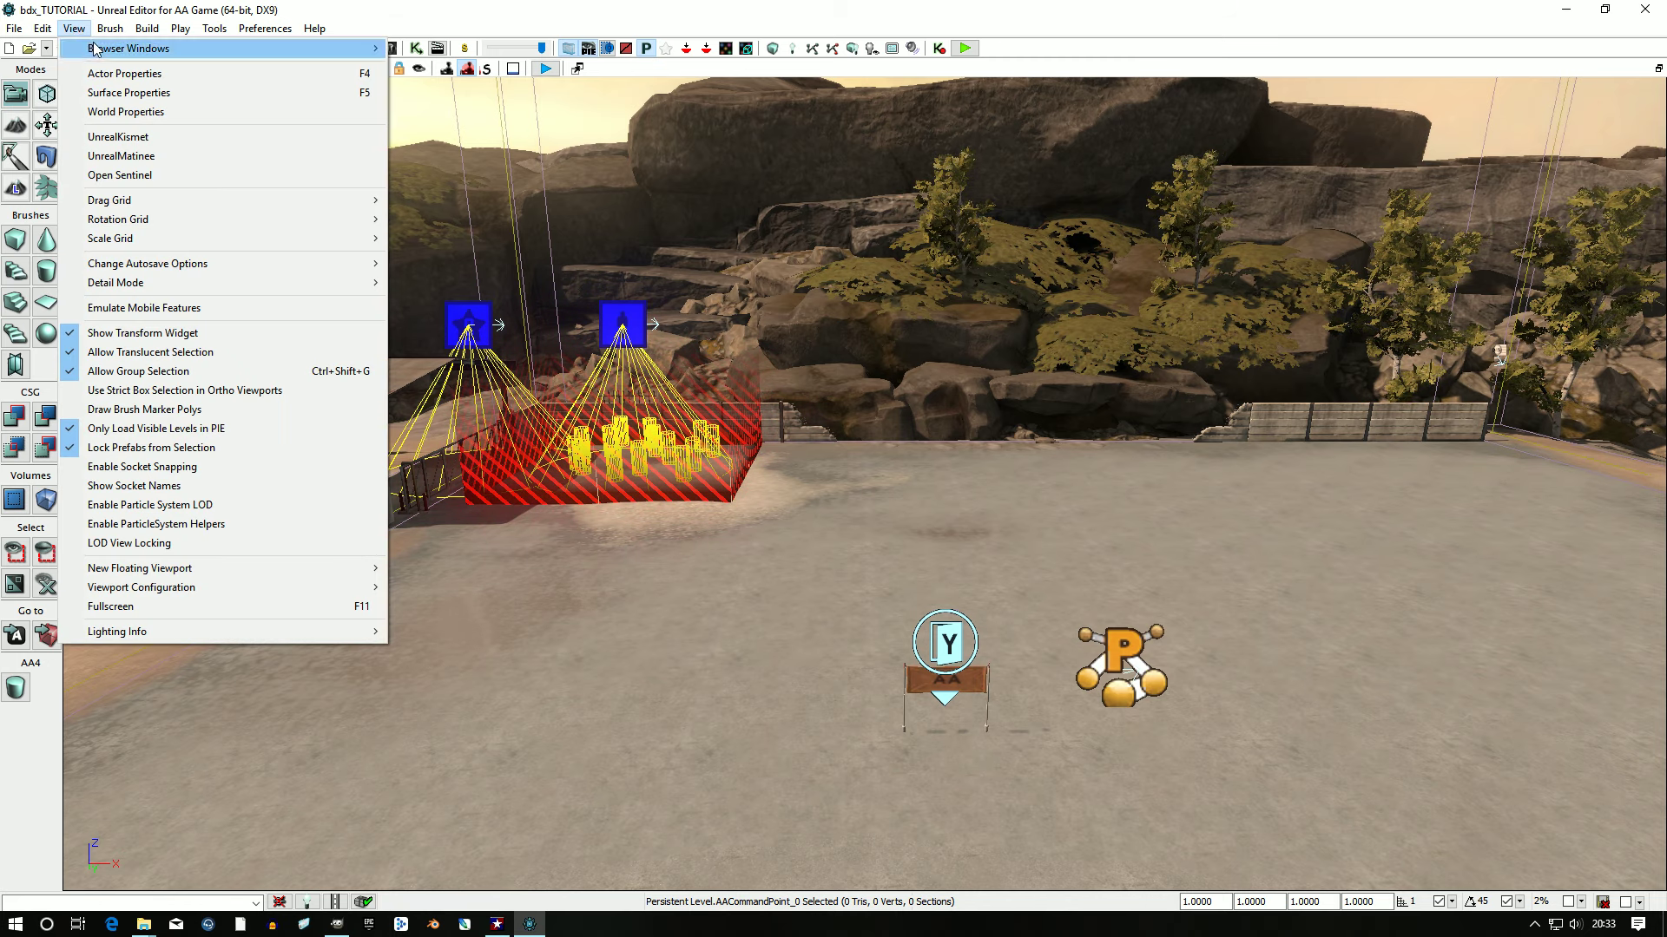
left_click(123, 112)
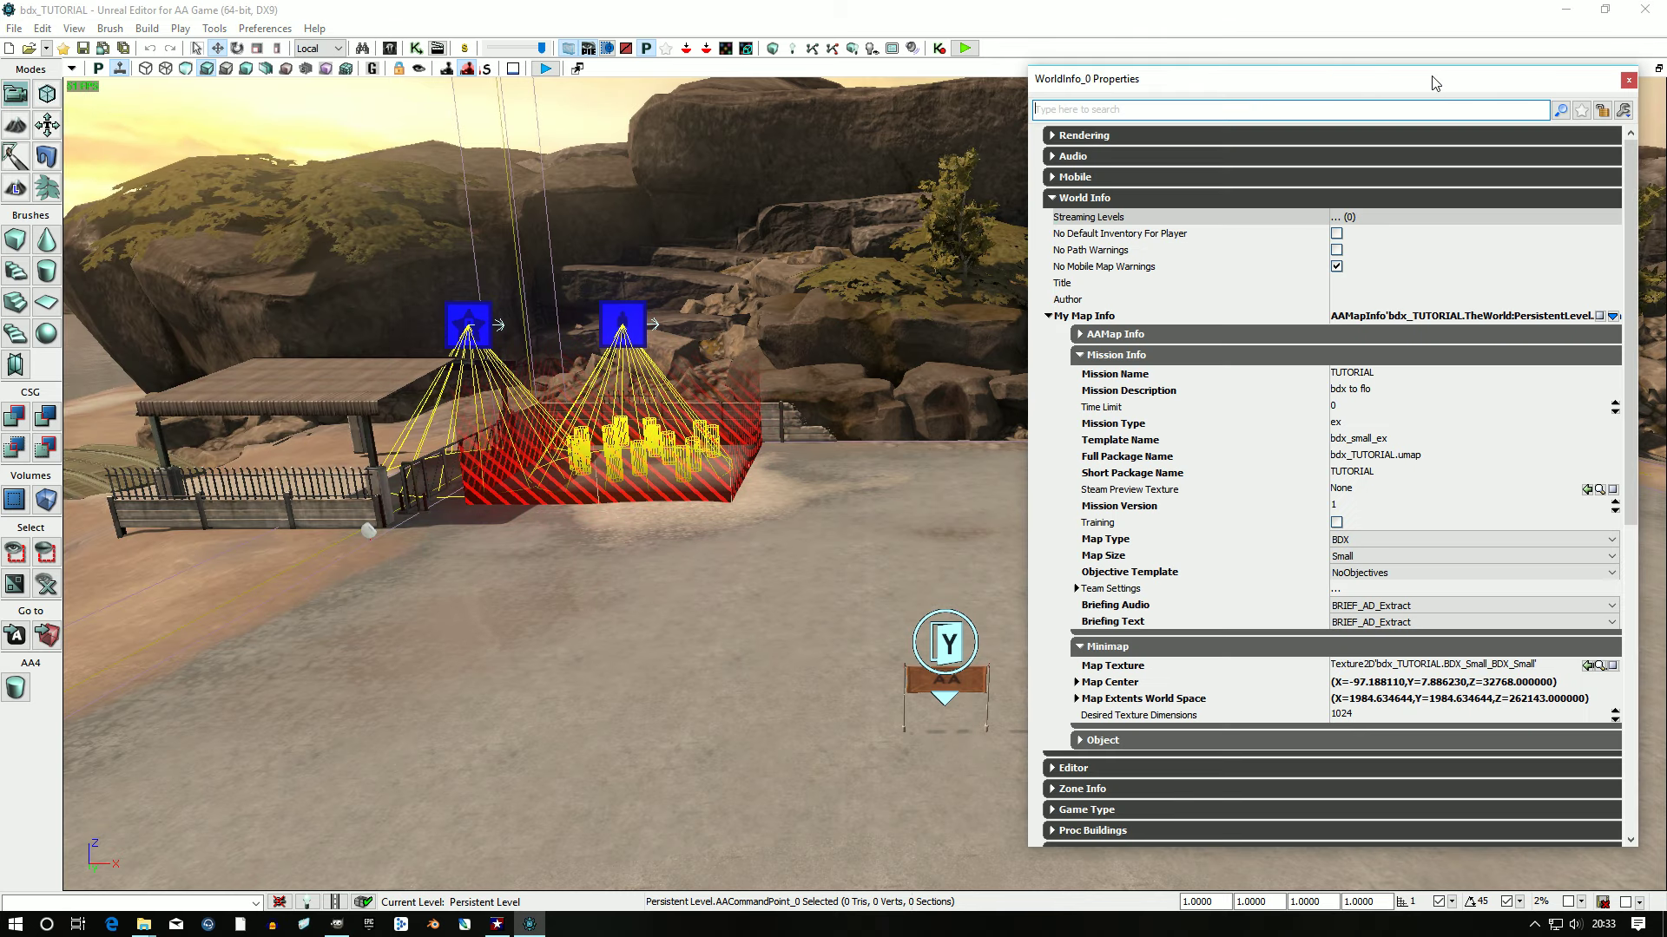
left_click_drag(1434, 83, 880, 59)
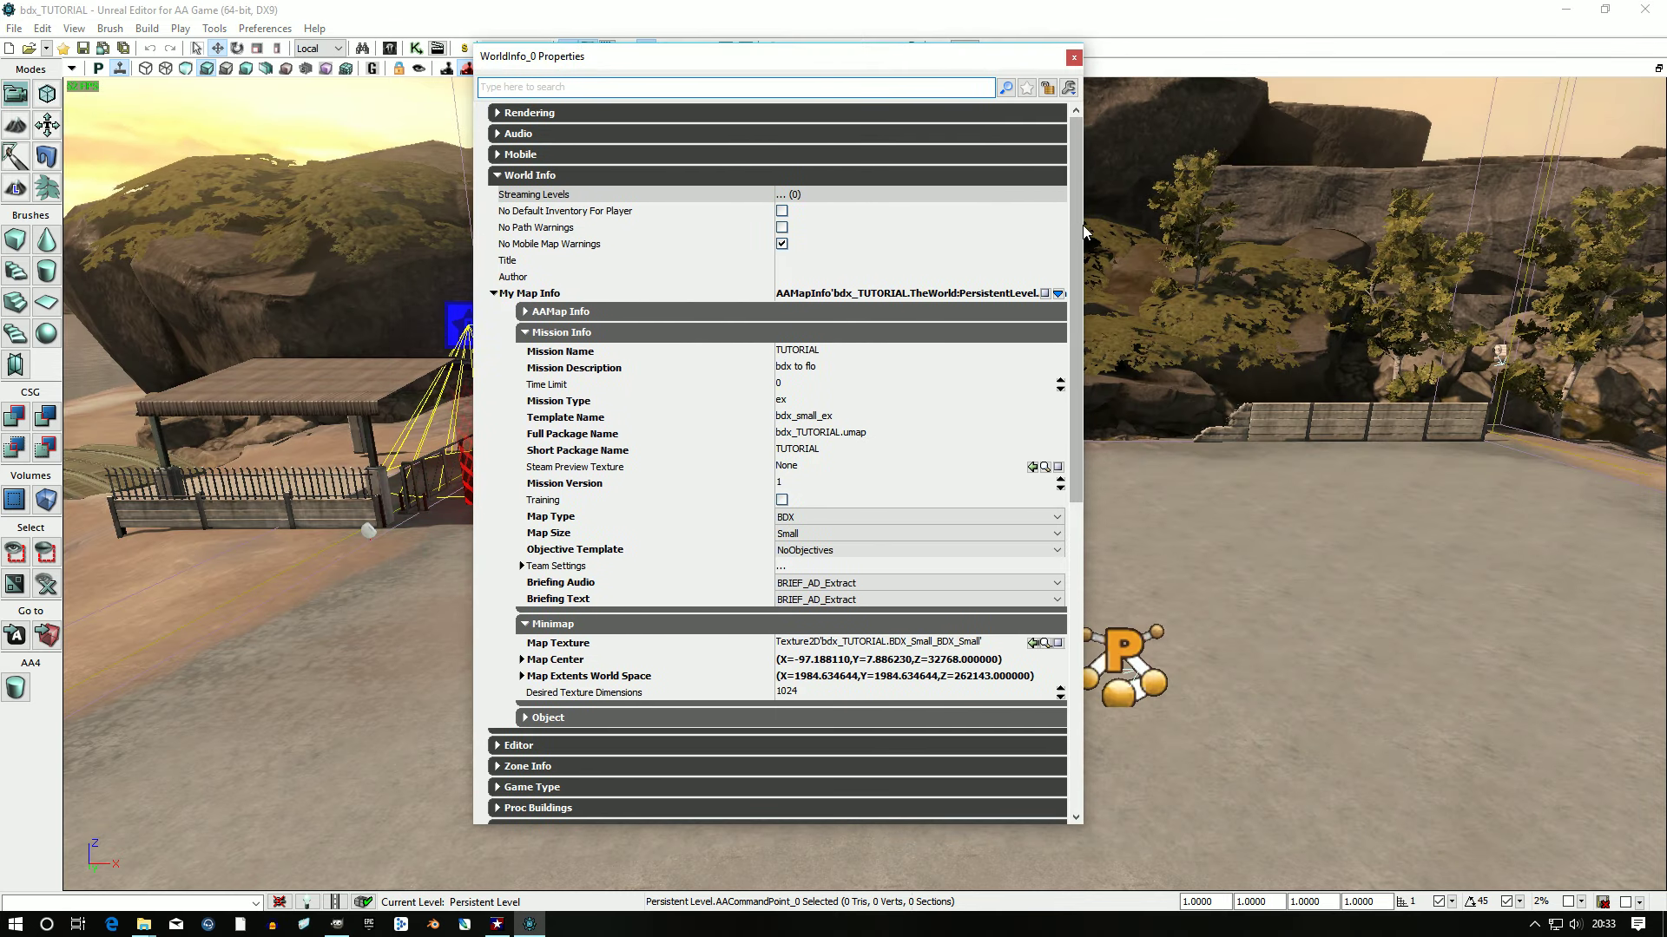
left_click_drag(1085, 234, 1314, 235)
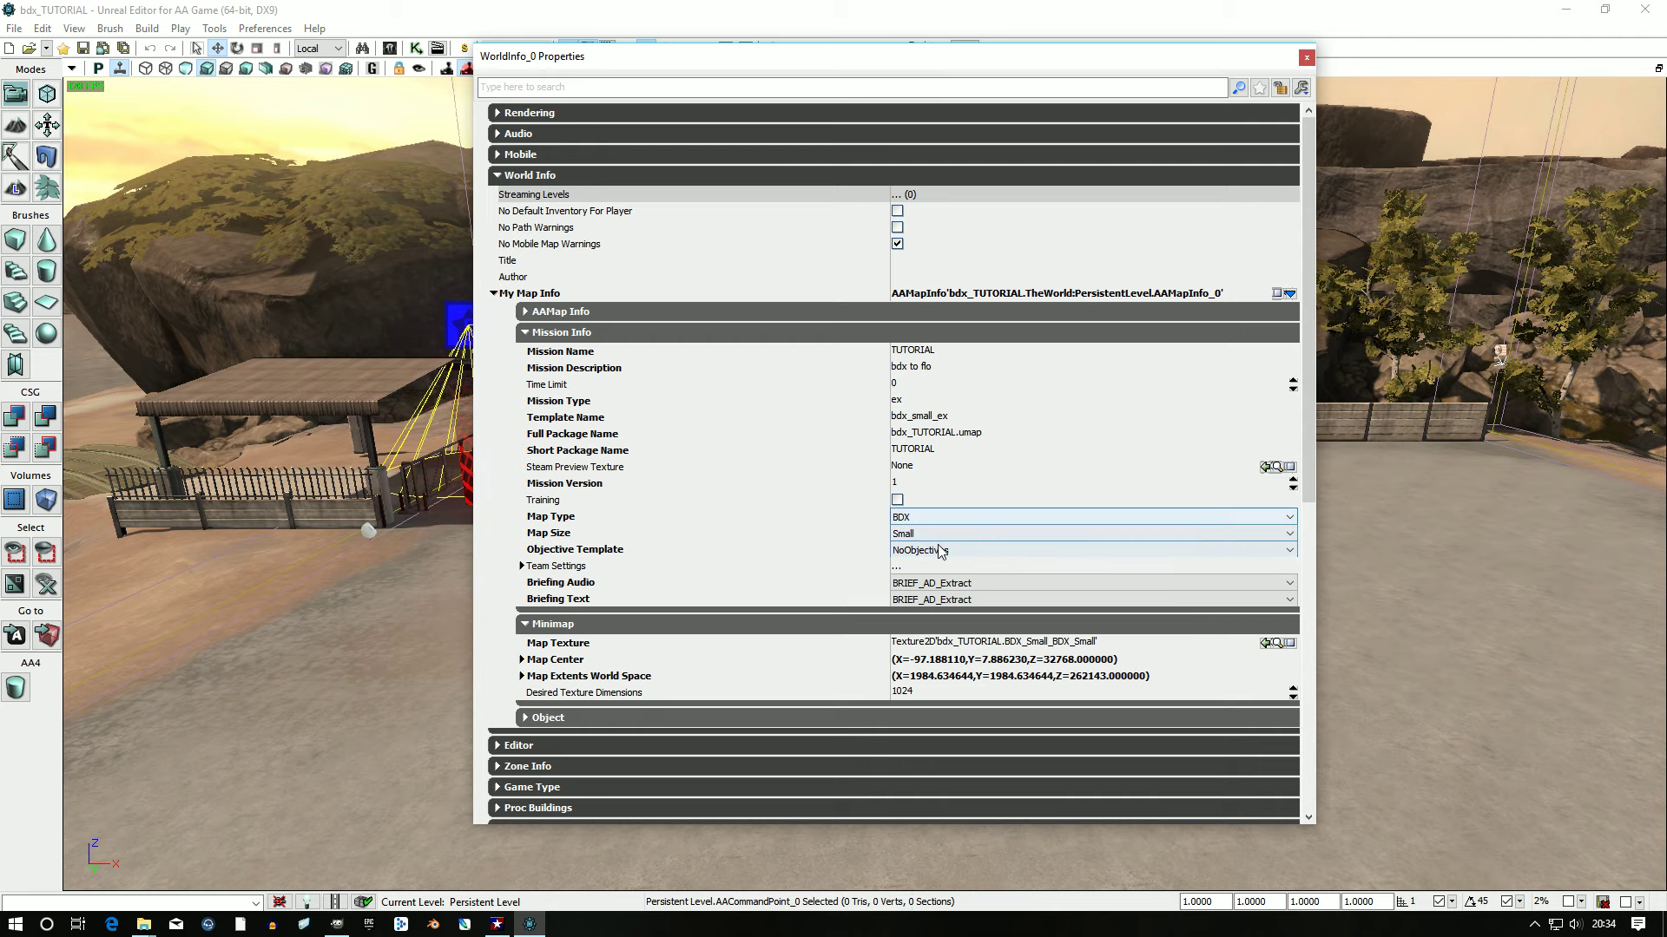
left_click(909, 436)
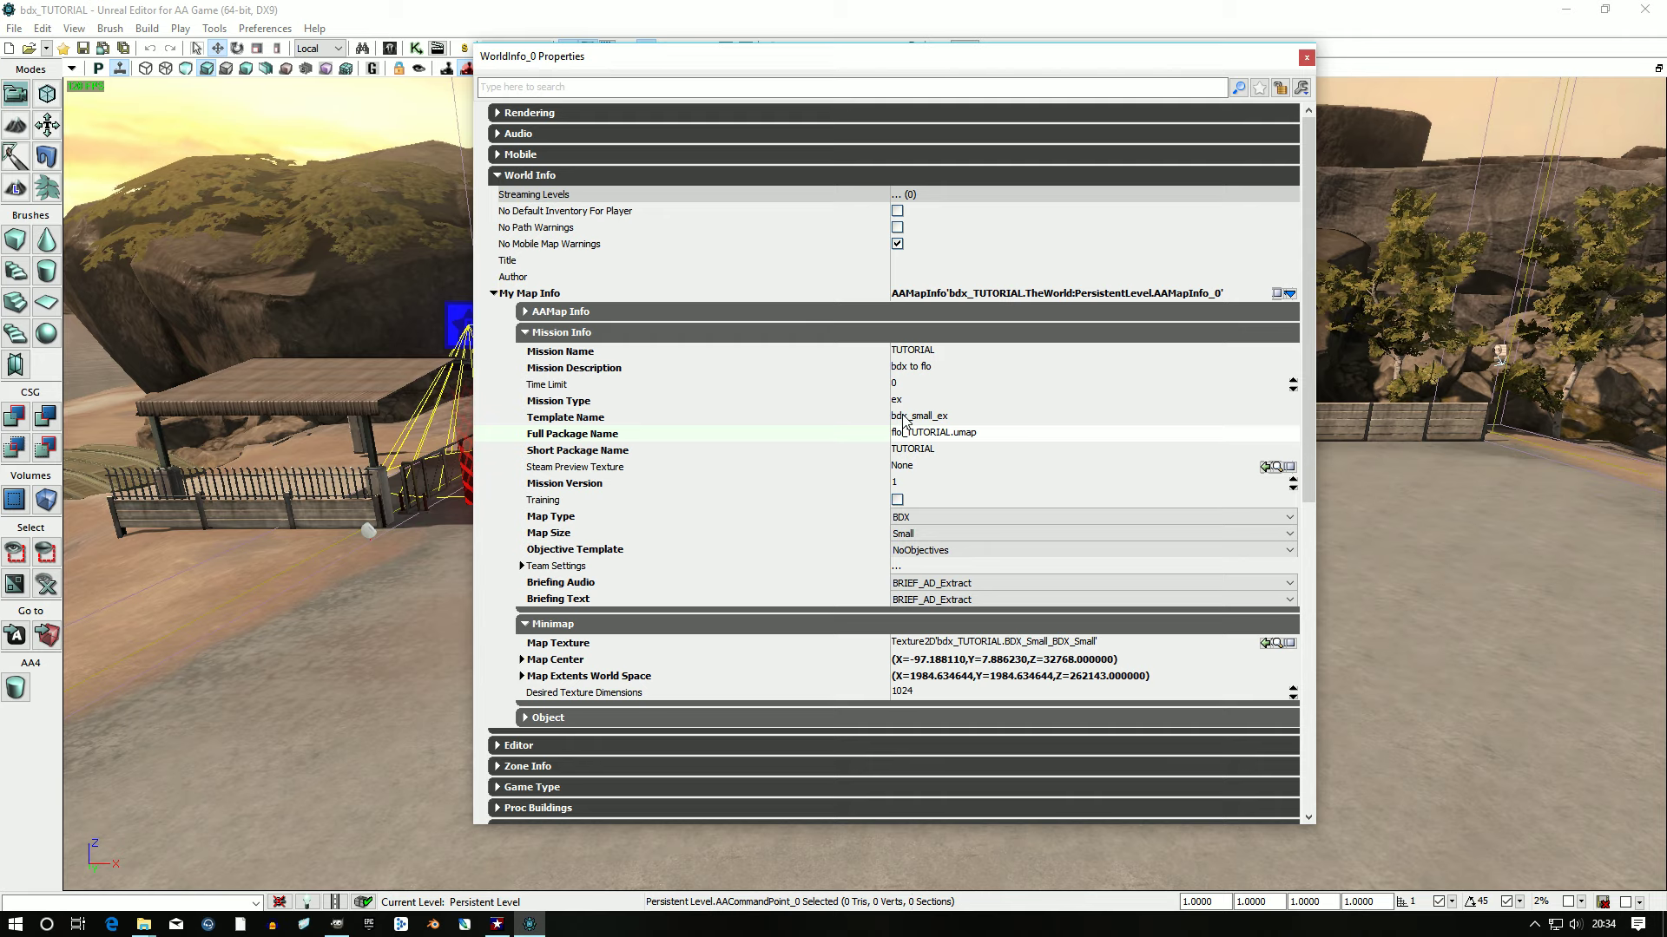
Step: Set the Map Type to FLO and clear the minimap's Map Texture
left_click(931, 517)
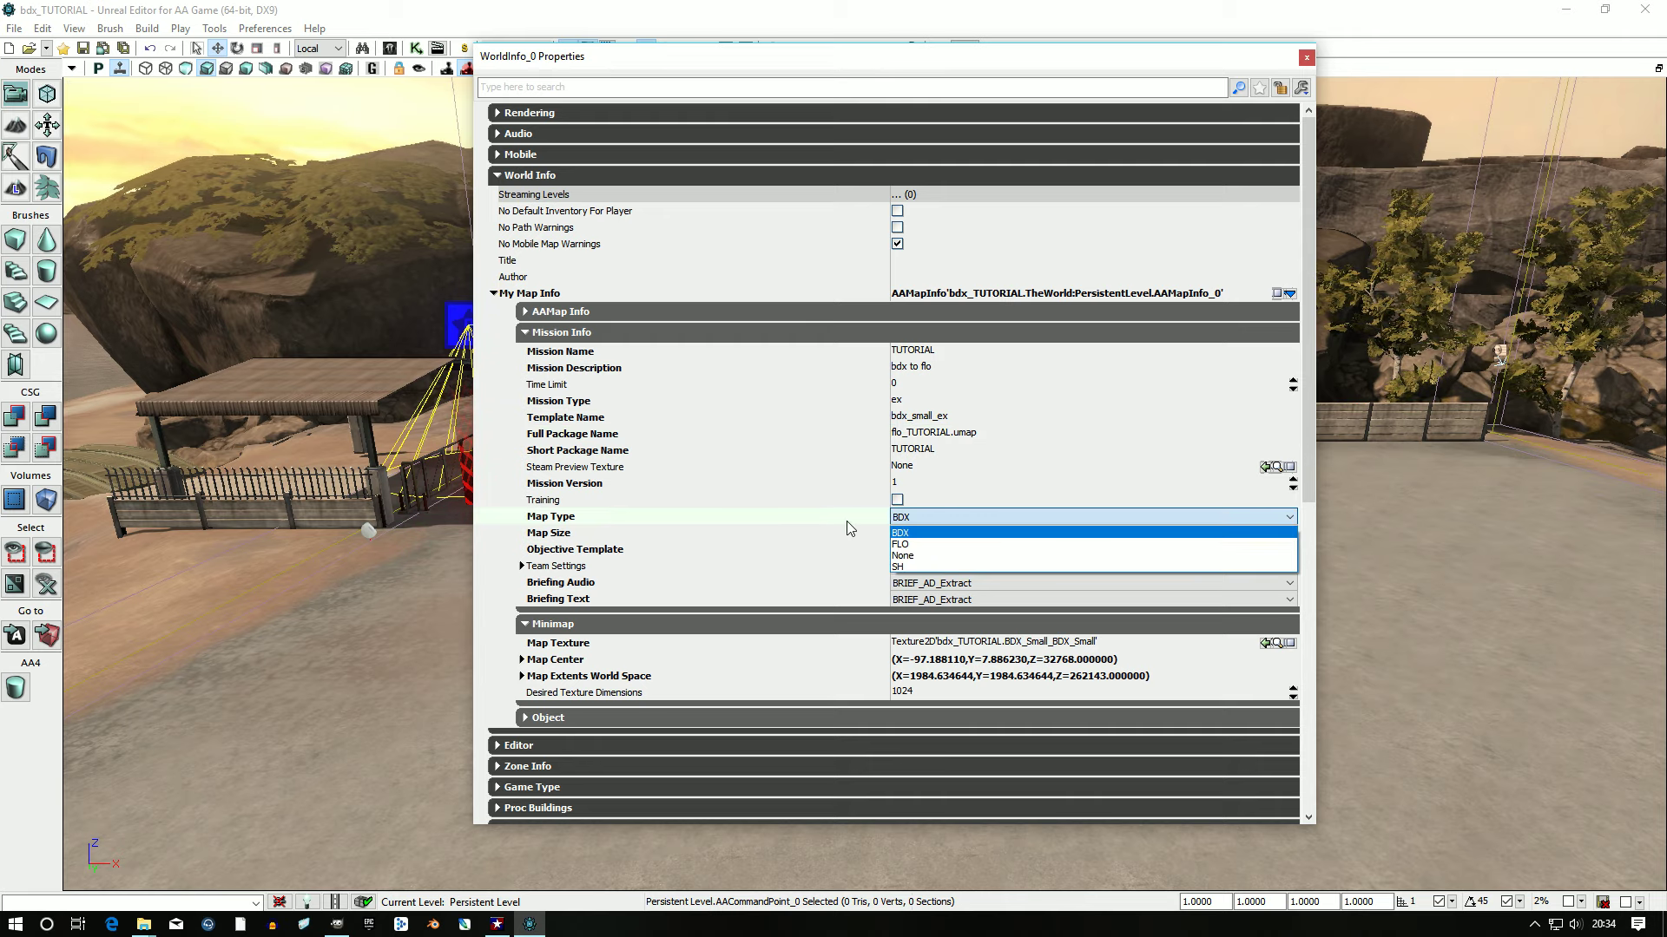
left_click(902, 545)
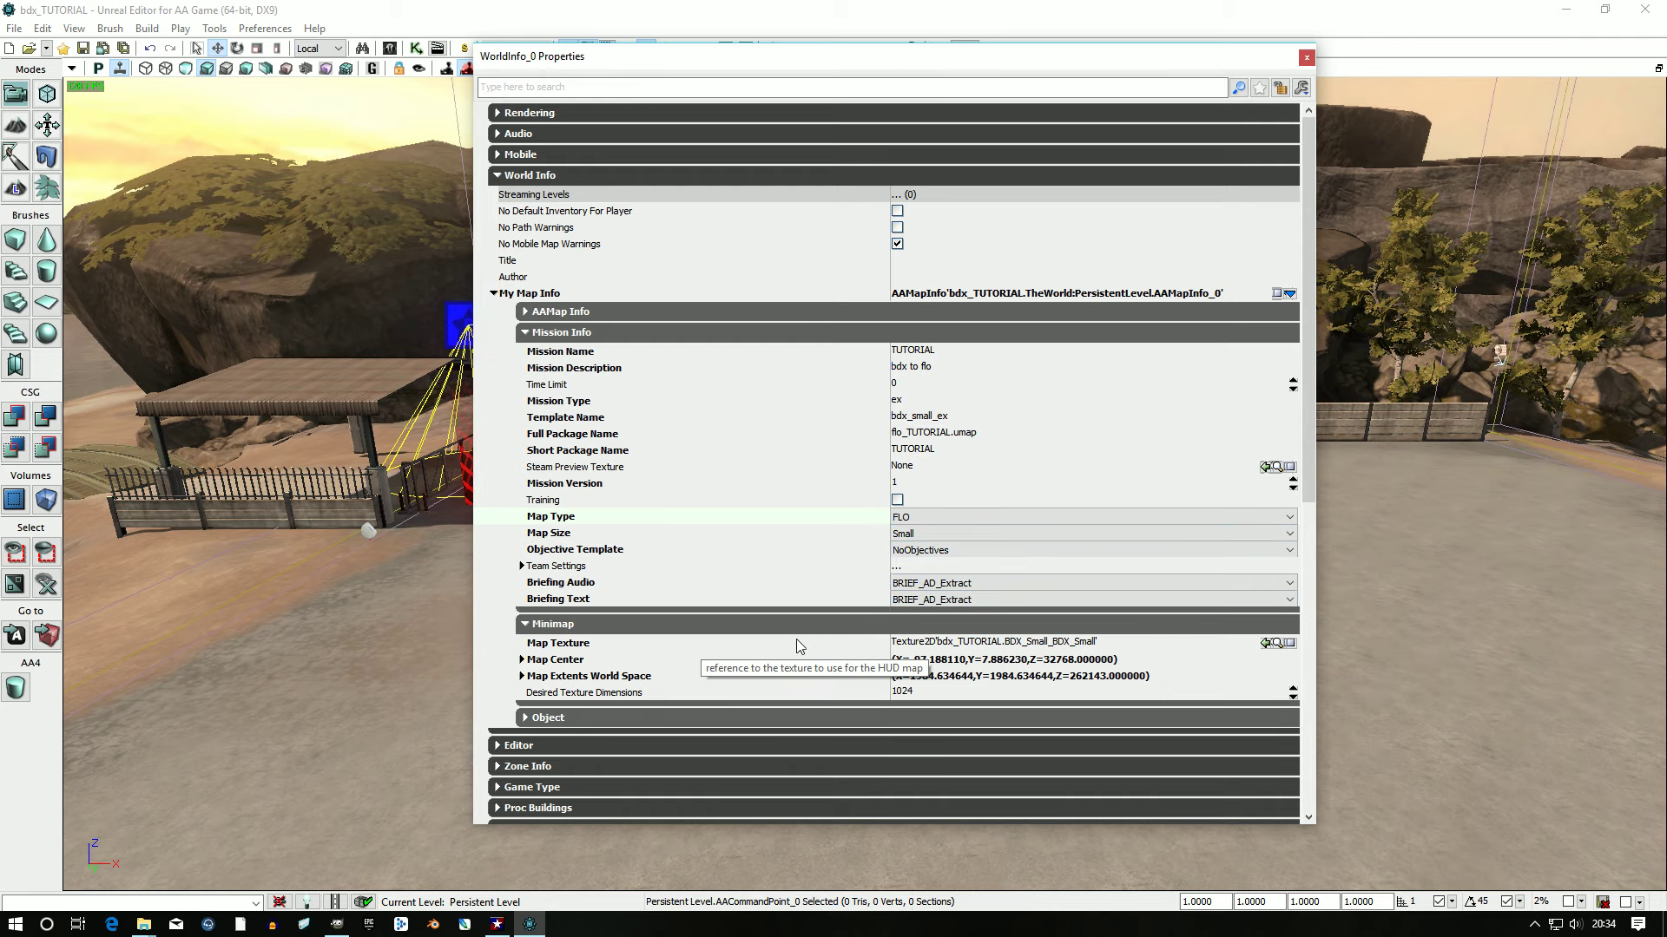
left_click(1291, 643)
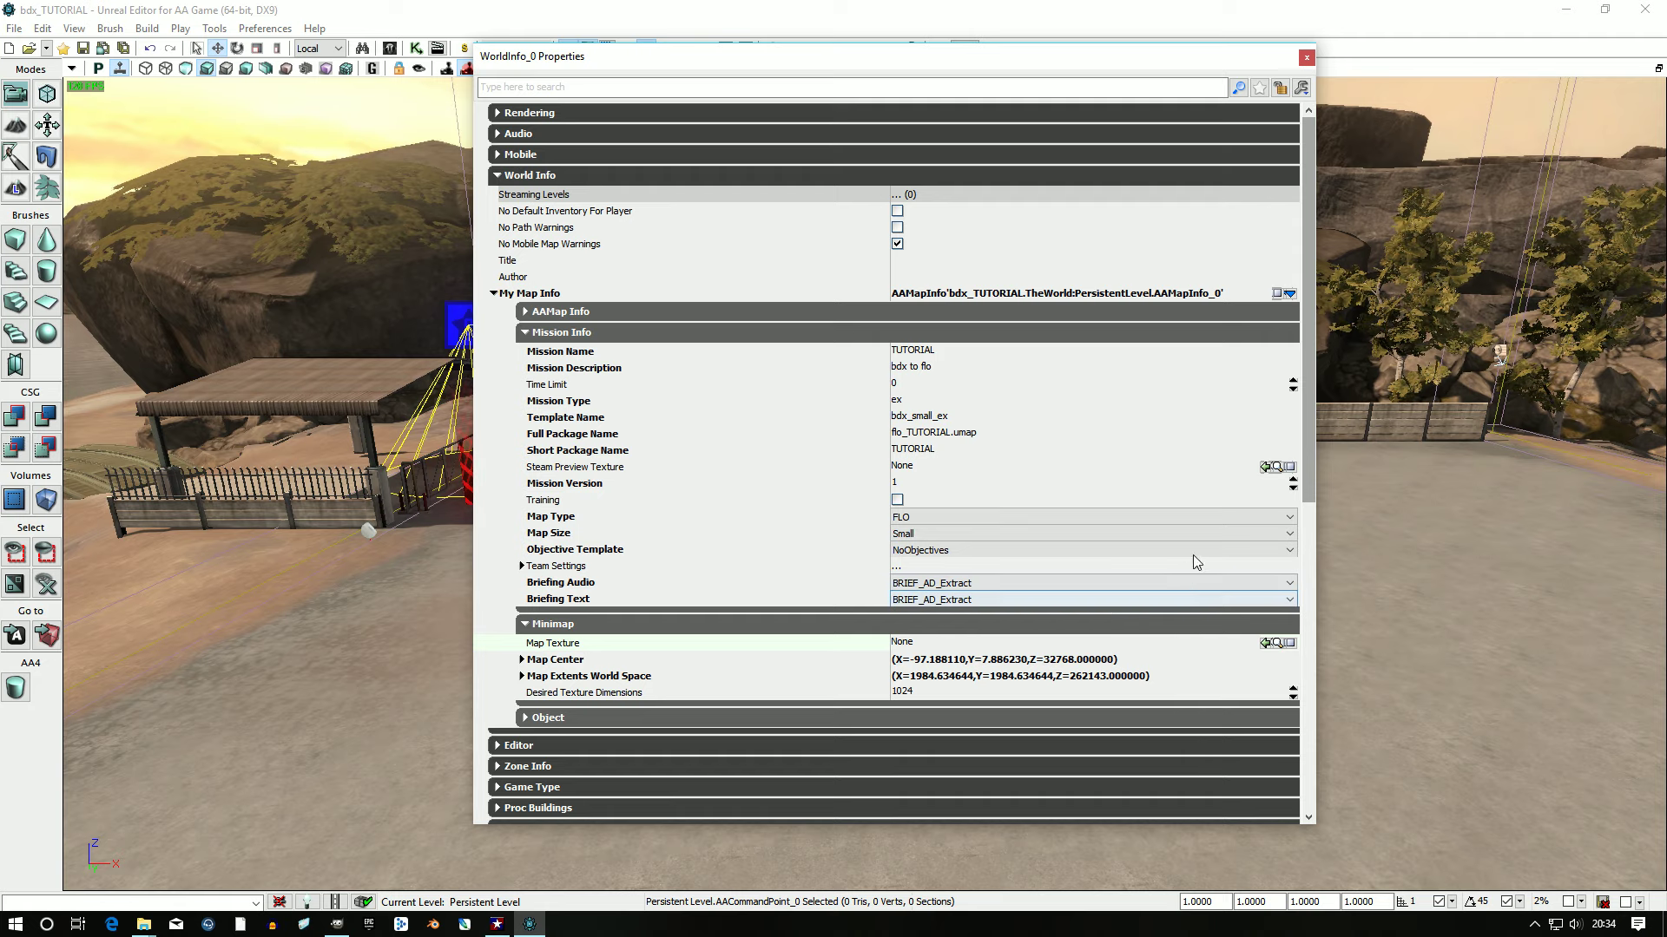
Step: Examine the Editor, Zone Info and AAMap Info sections of the world properties
left_click_drag(1310, 359, 1304, 434)
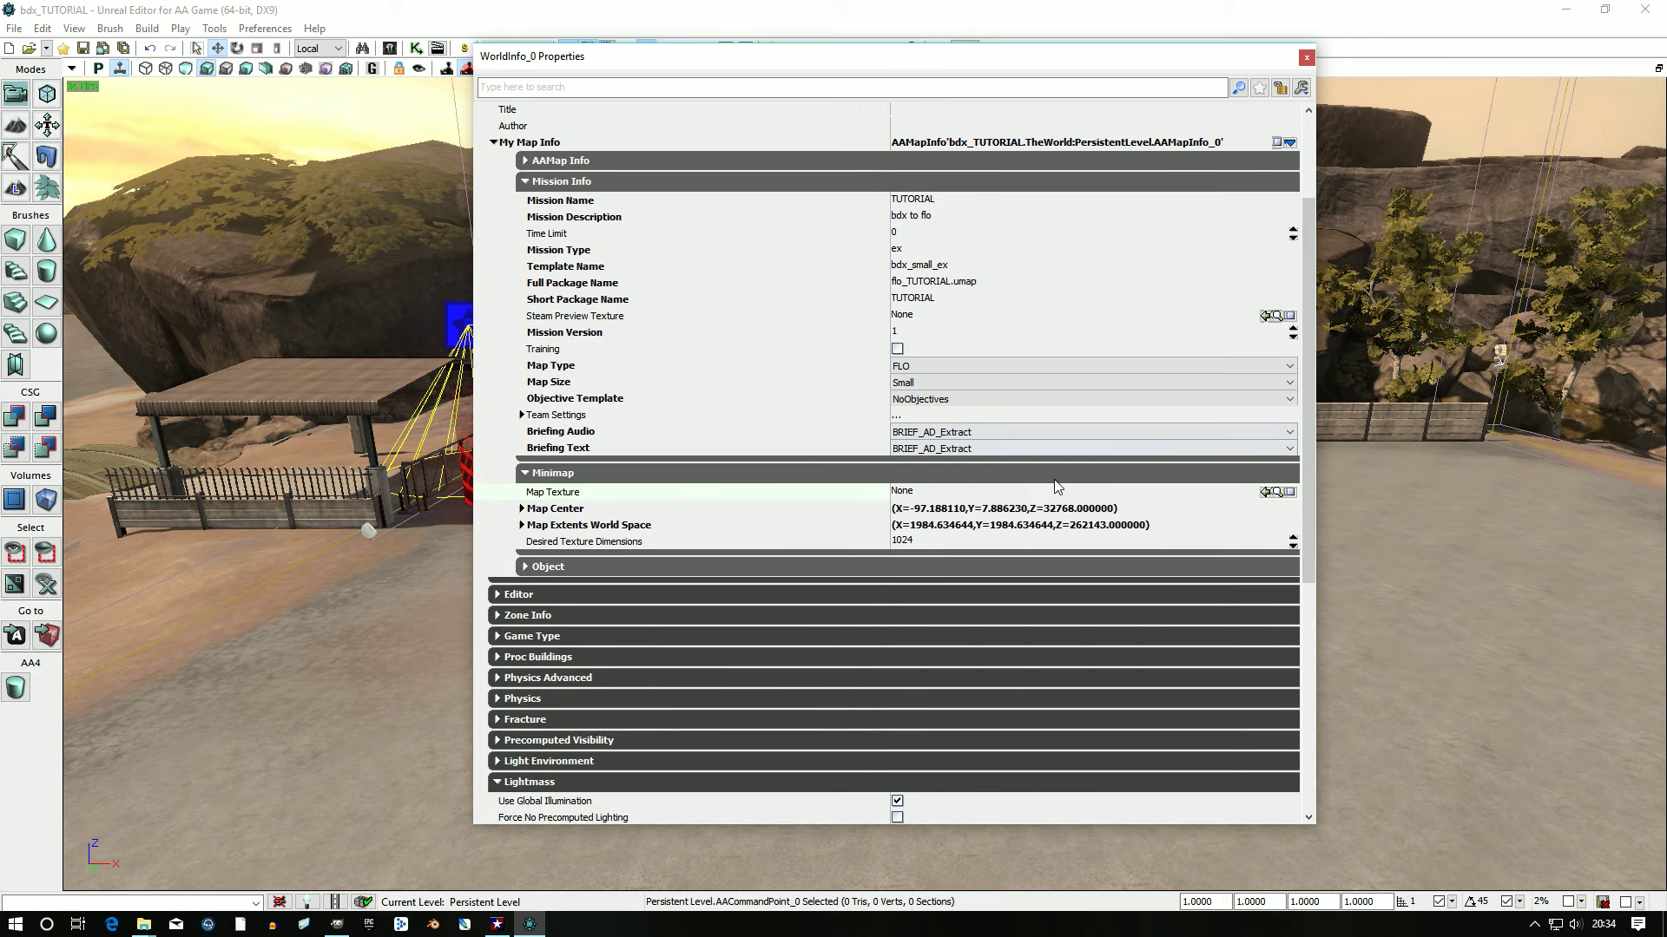
left_click(822, 595)
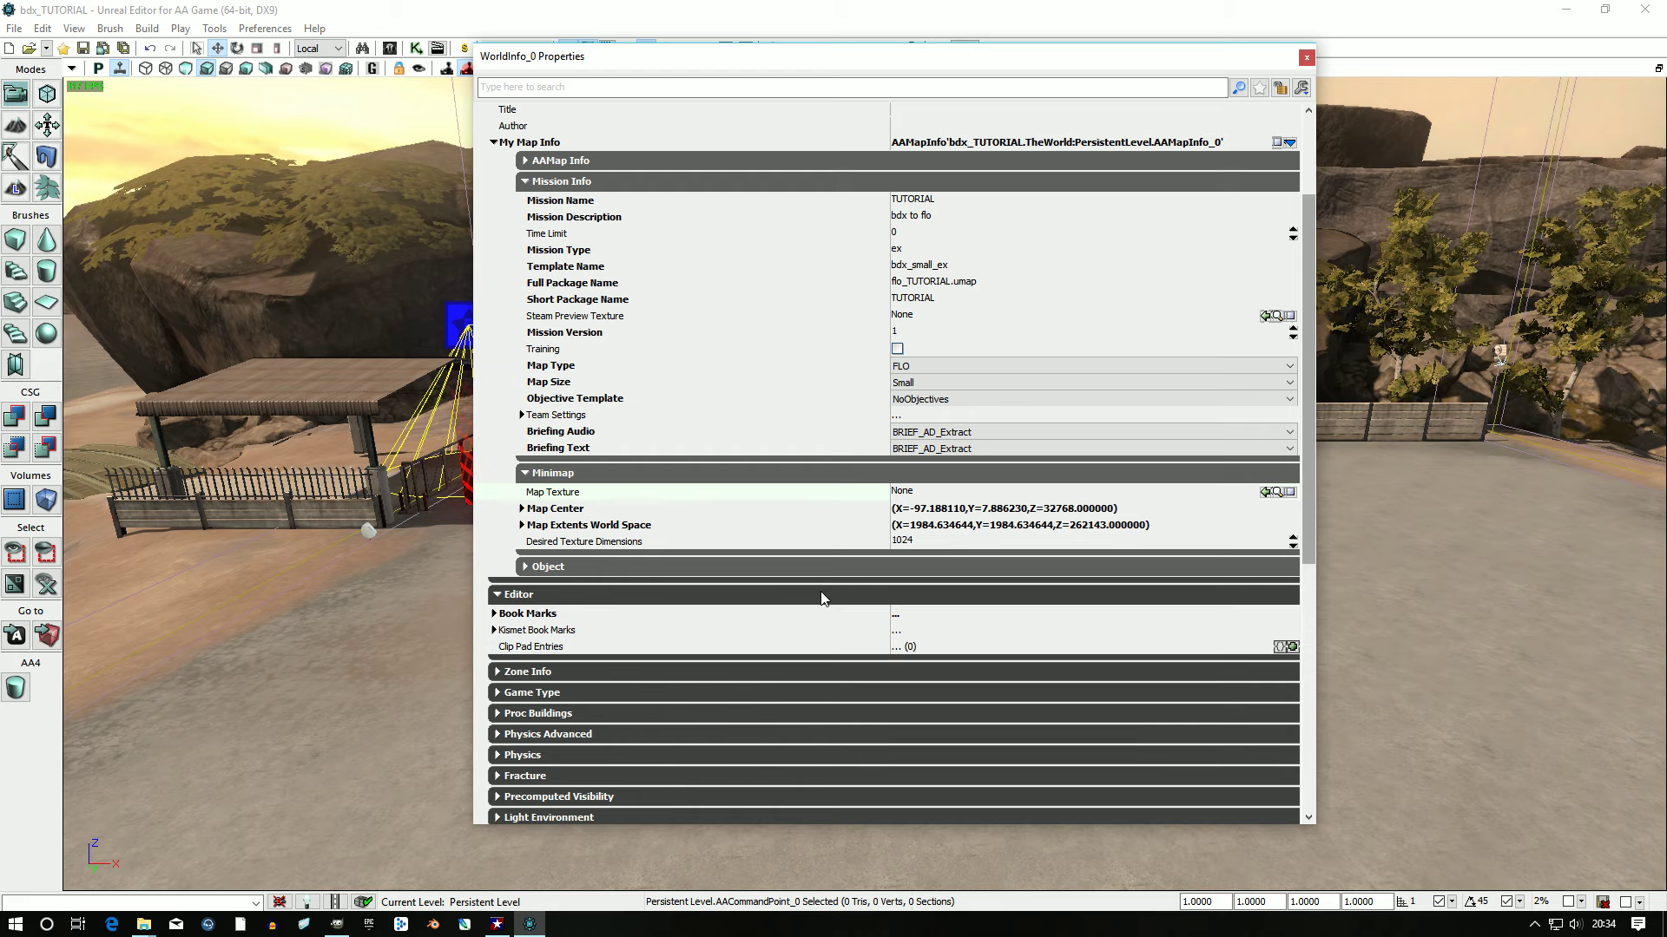
left_click(822, 596)
left_click(817, 614)
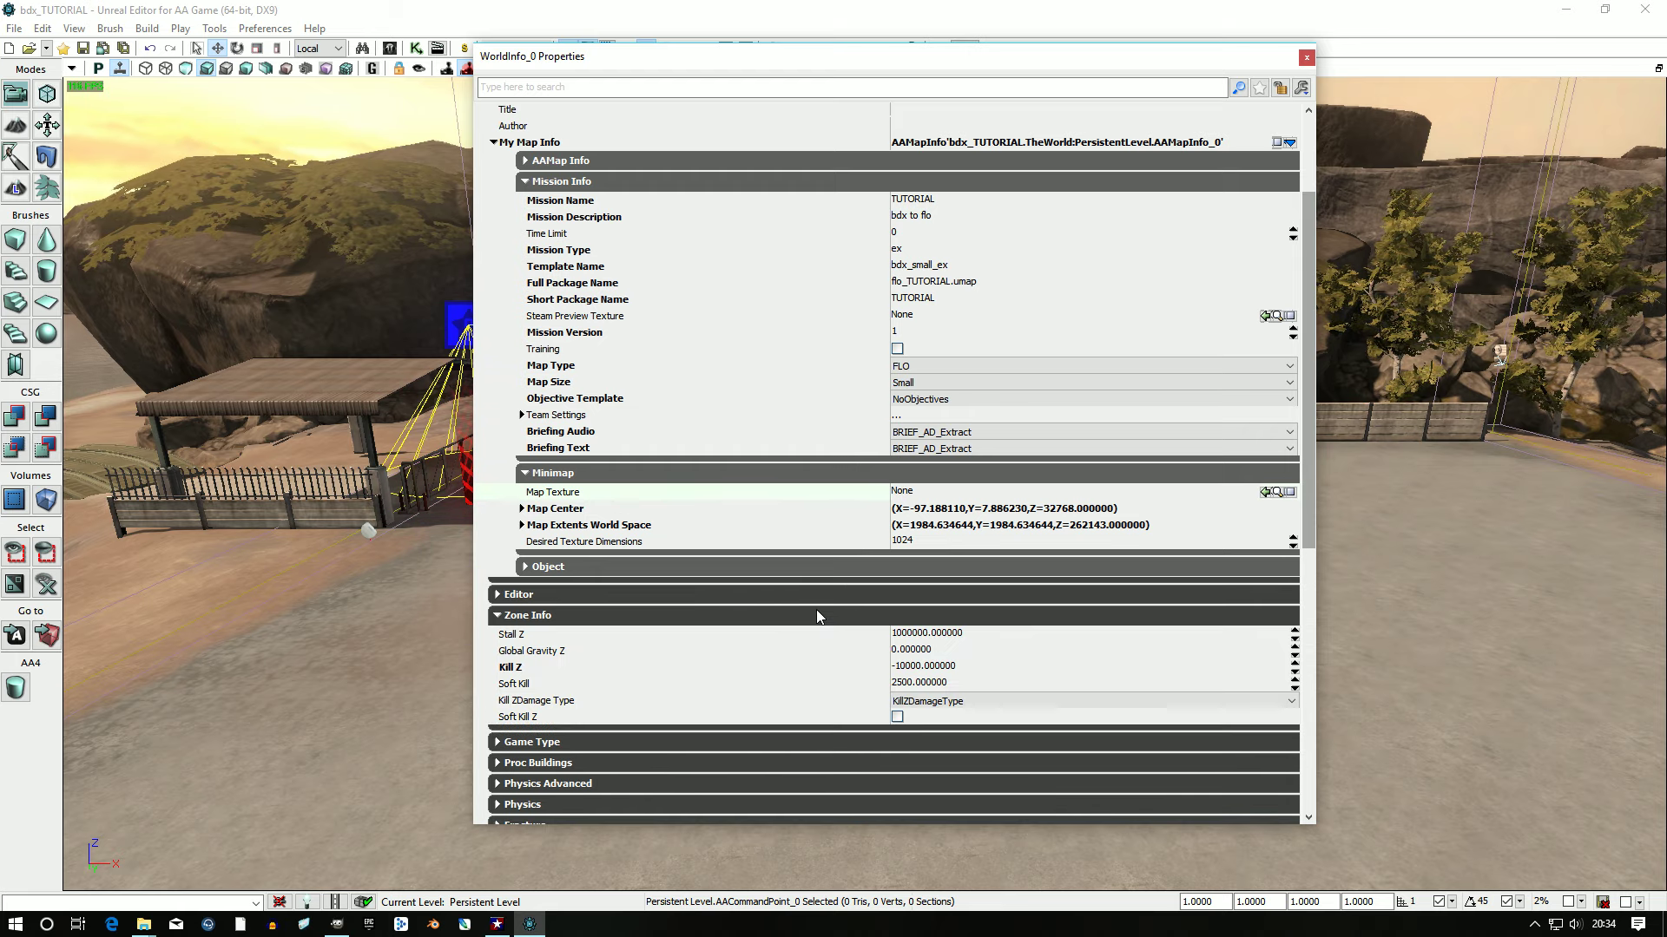
left_click(817, 614)
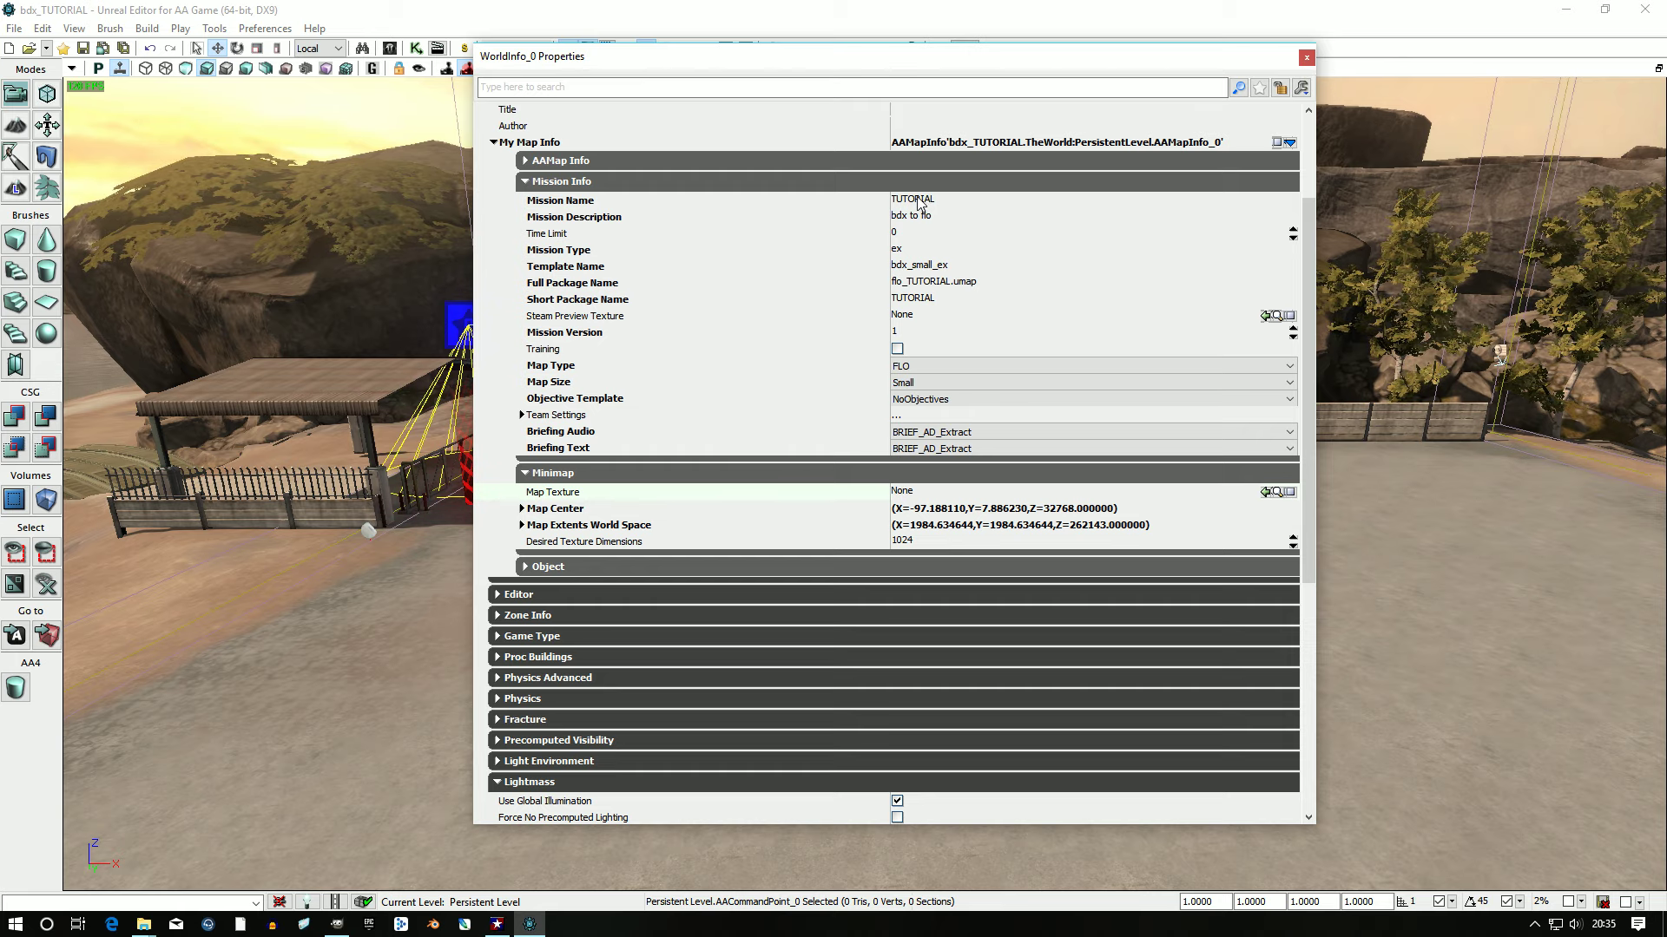
left_click(931, 162)
left_click(930, 159)
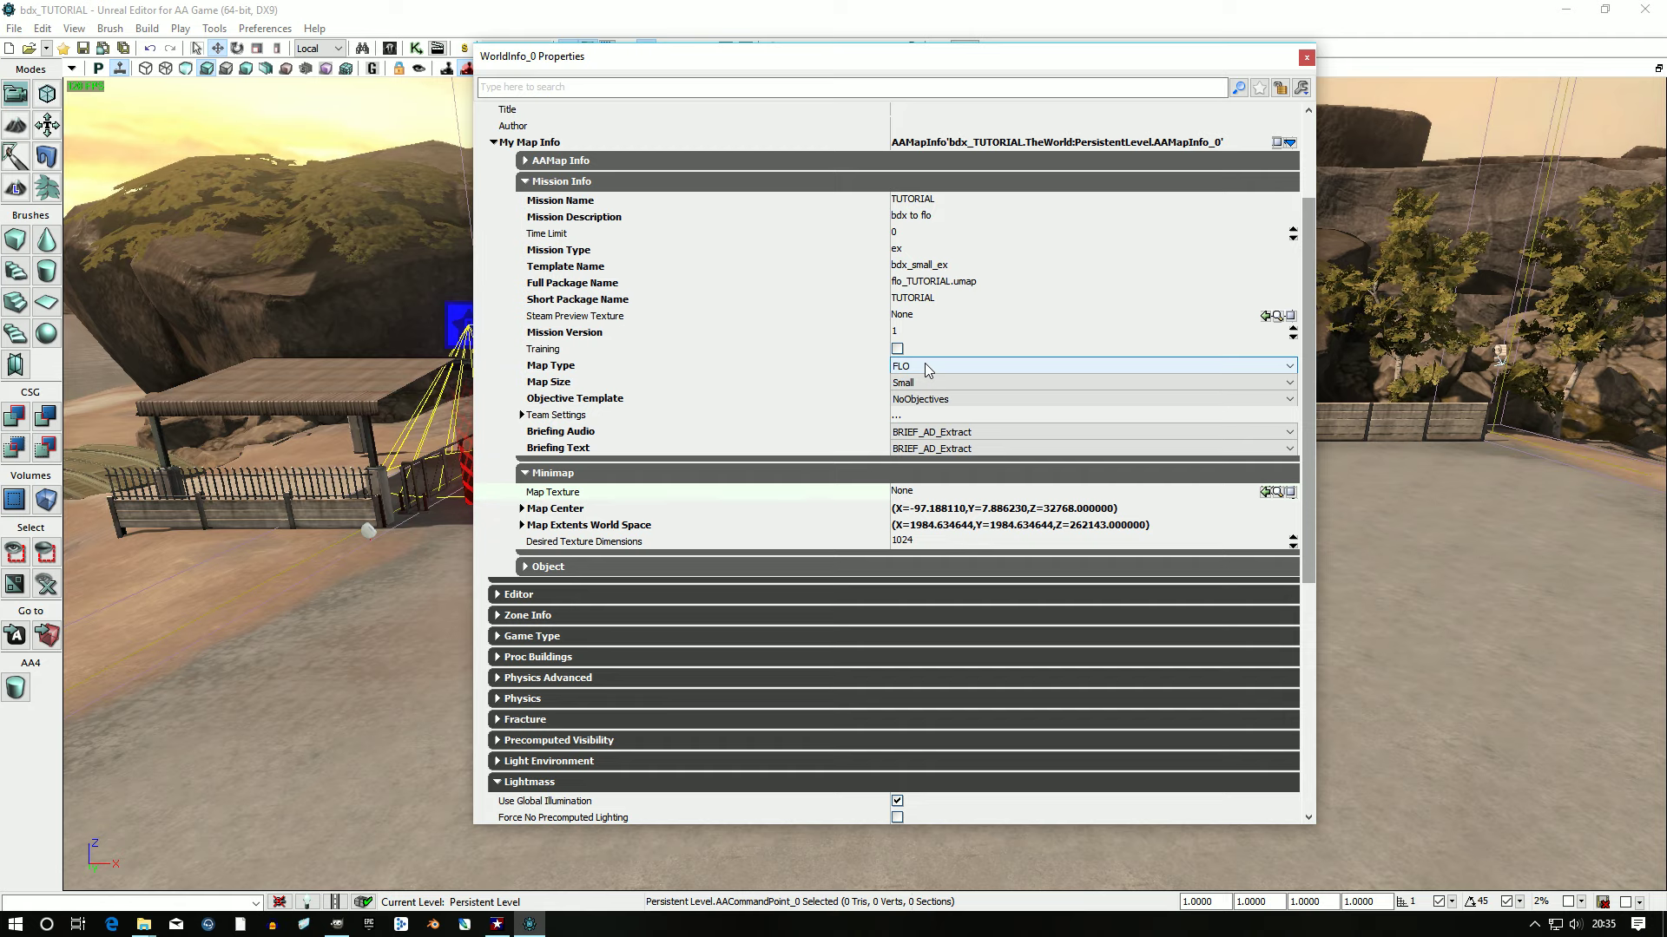
Step: Close the world properties and save all levels and packages of the bdx_TUTORIAL map
left_click(1306, 57)
left_click(18, 29)
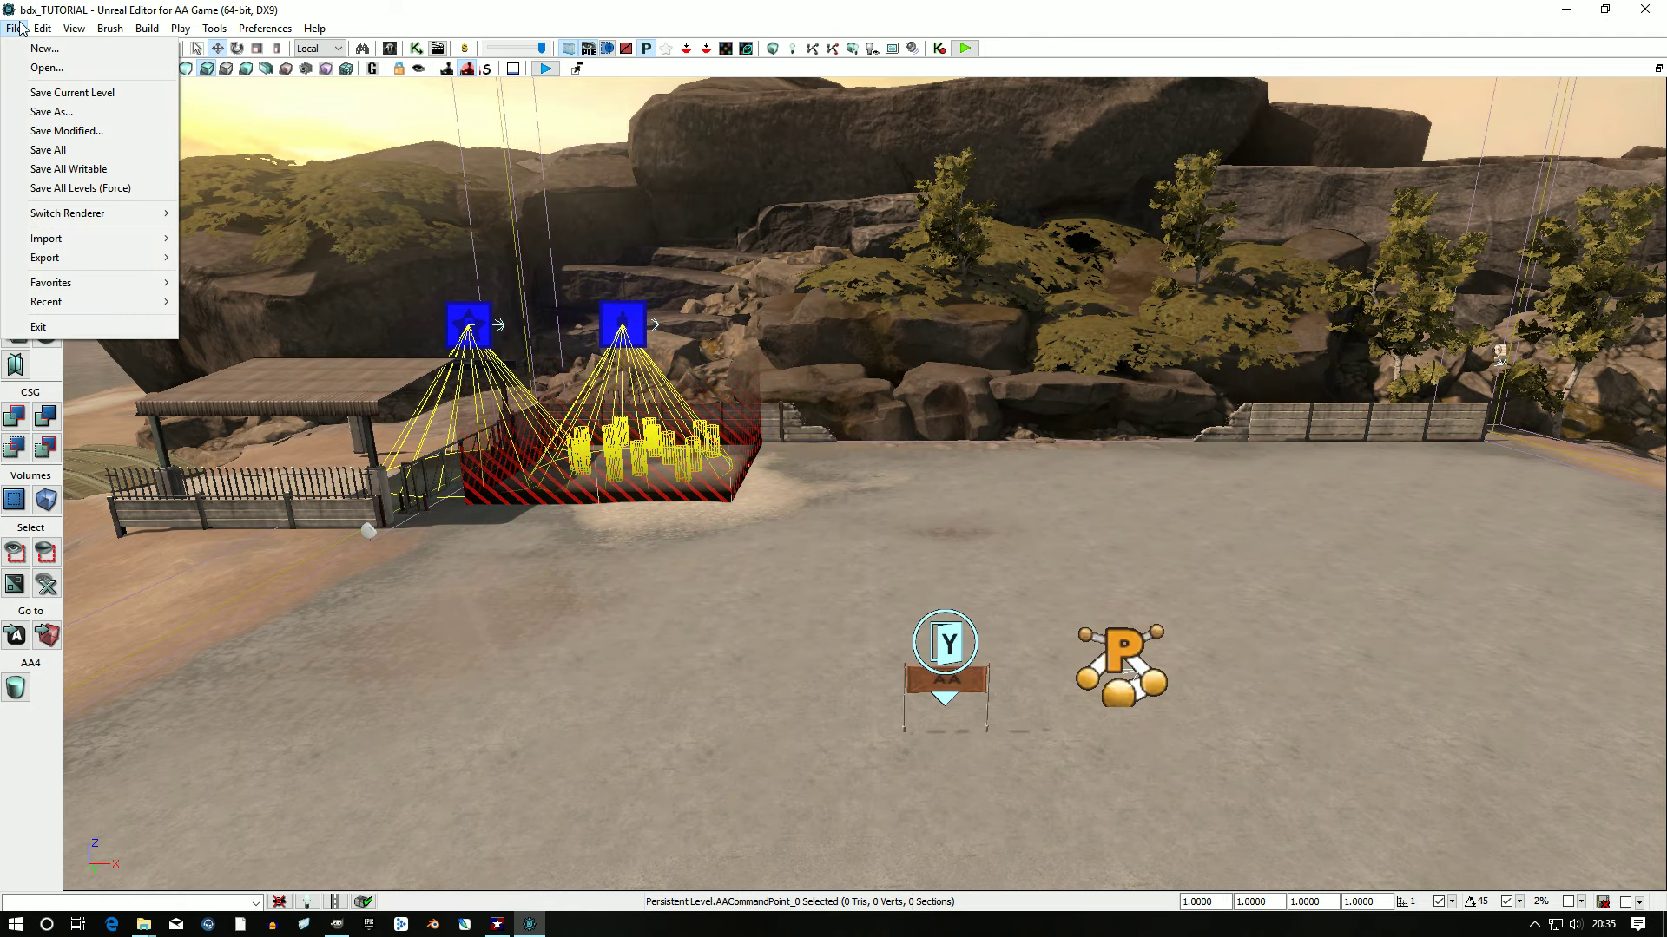
left_click(49, 154)
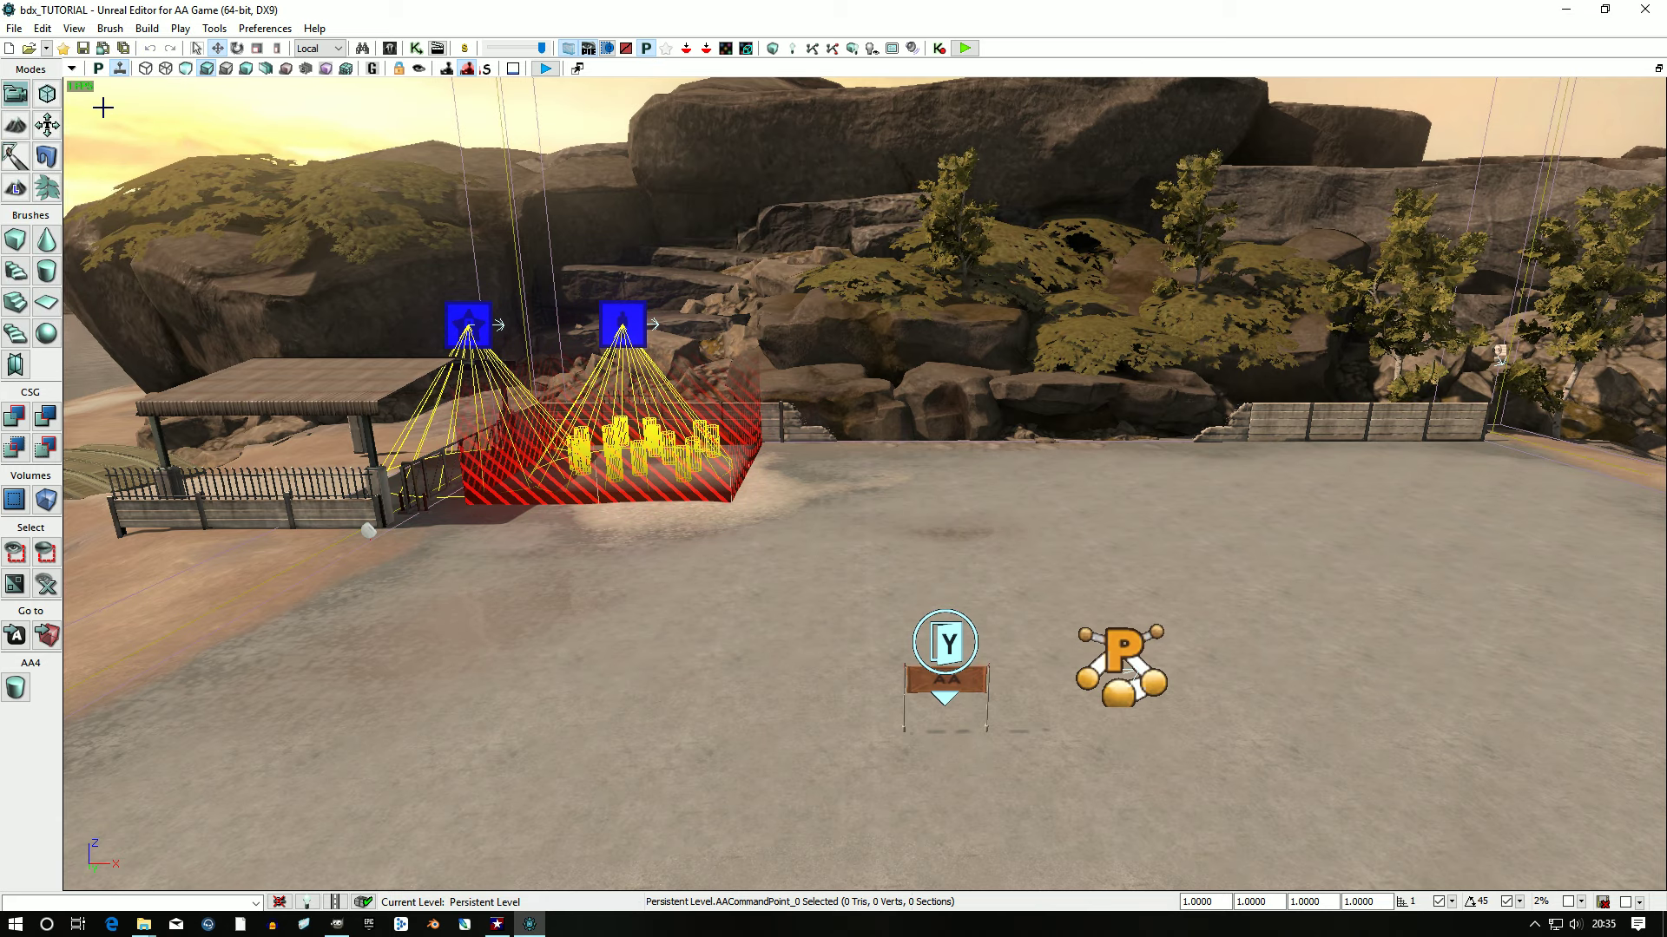
Step: Try to capture the minimap texture from the top-down map view in a maximized MapBrowser
left_click(74, 30)
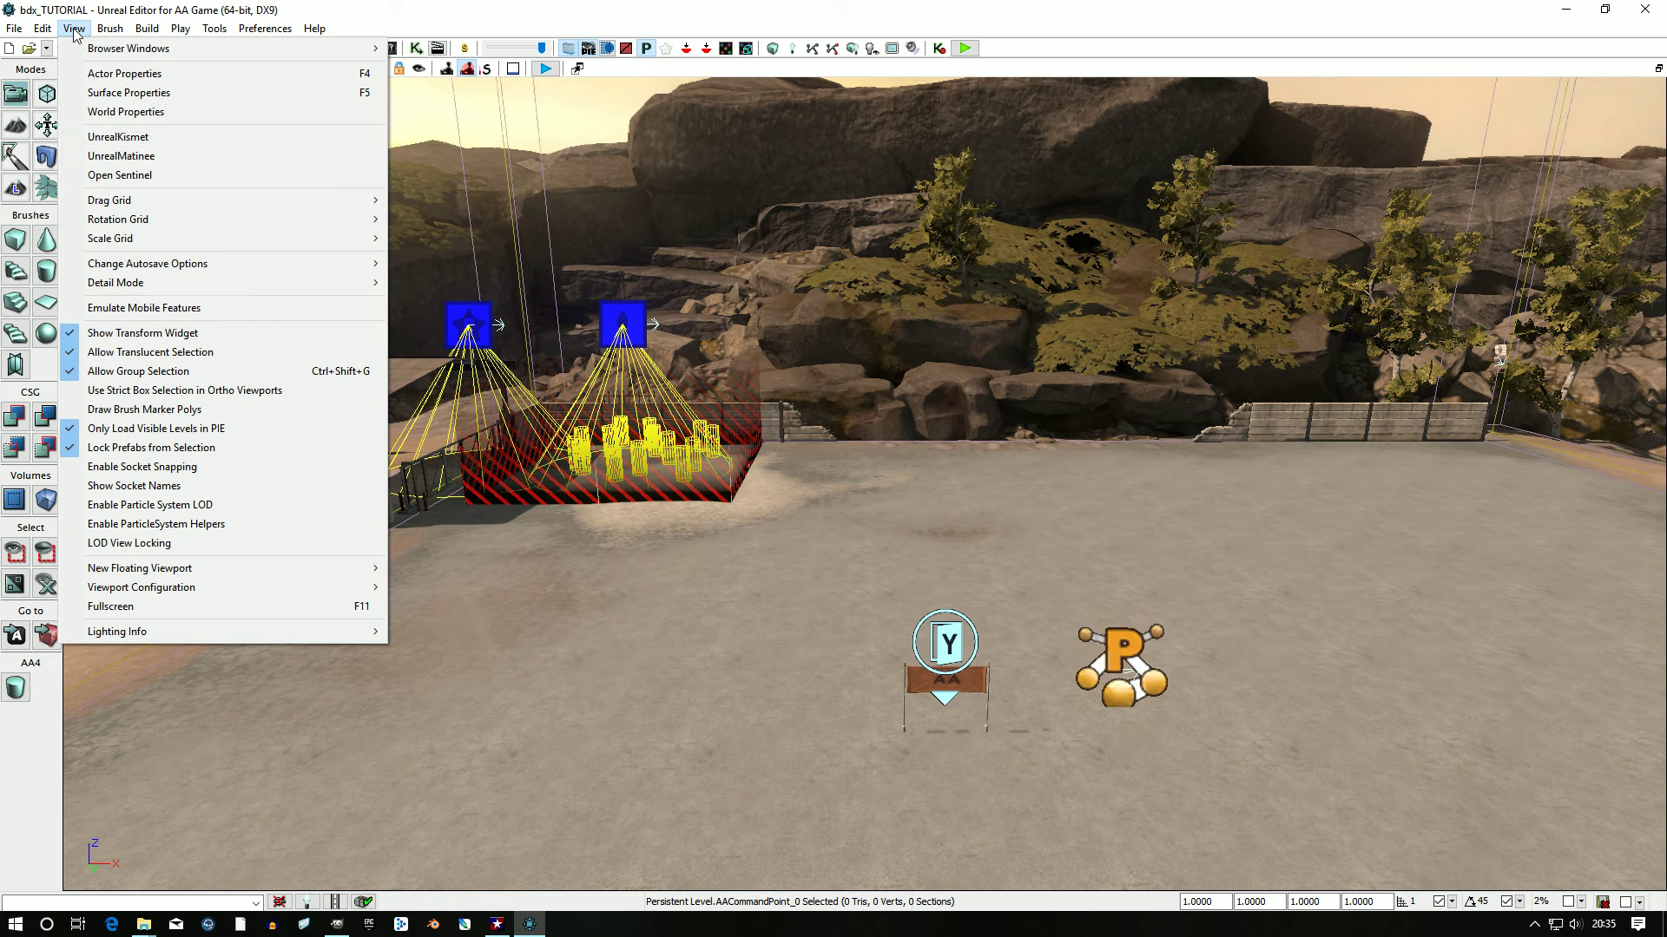
mouse_move(206, 55)
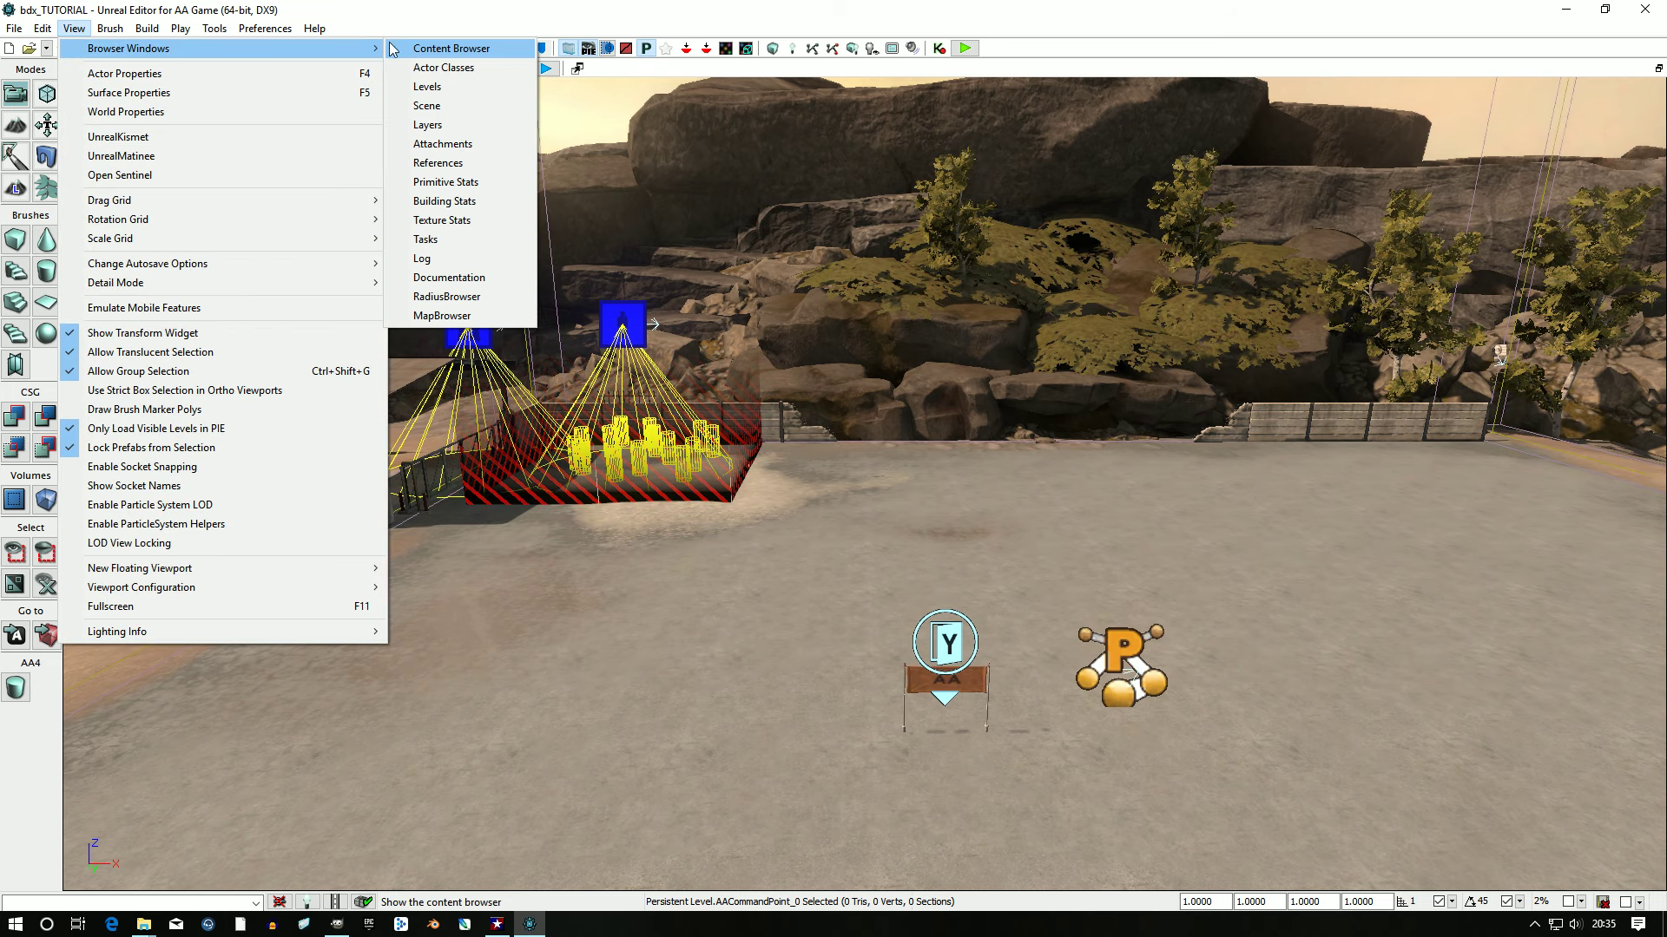
left_click(444, 316)
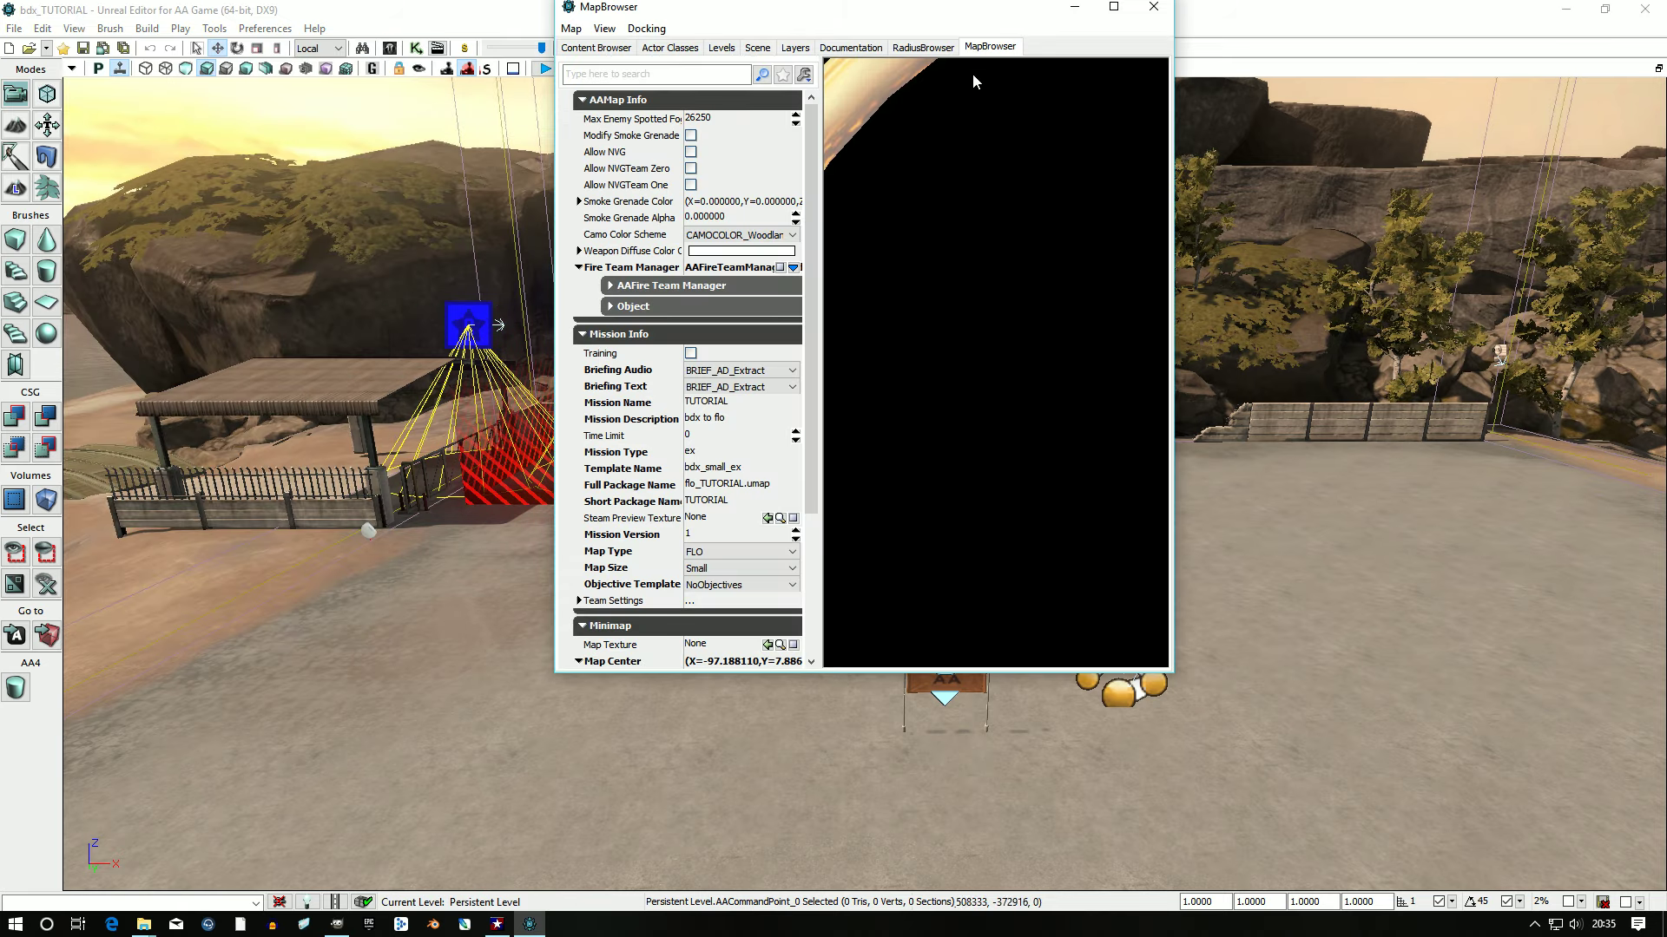
left_click(1107, 11)
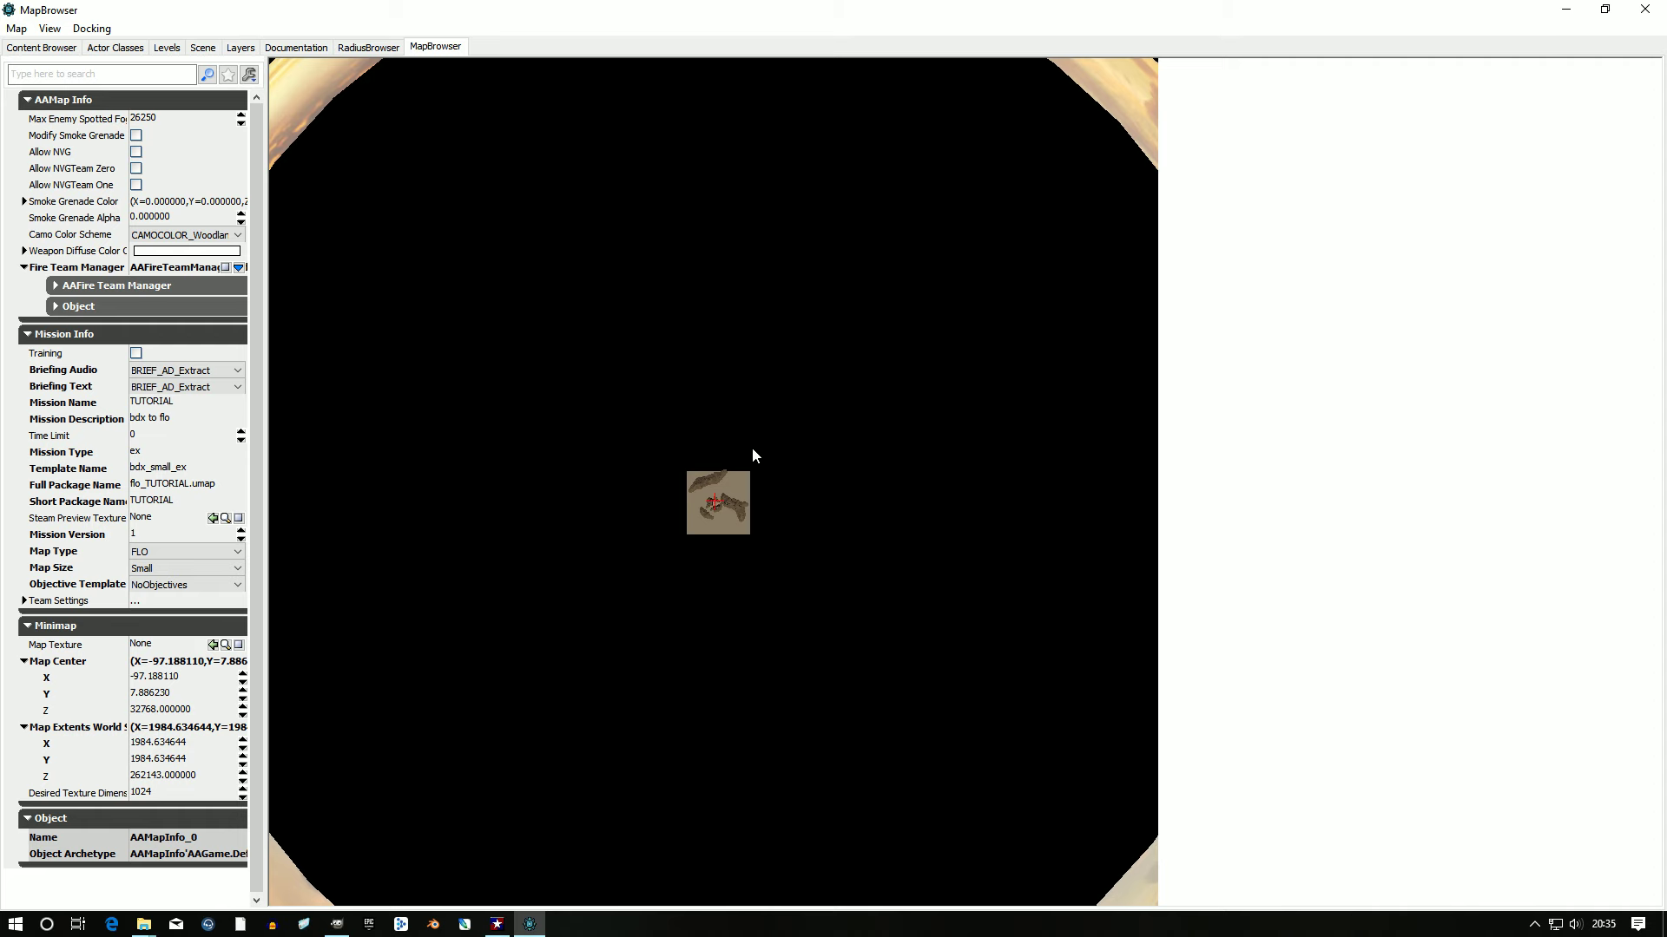
left_click(741, 458)
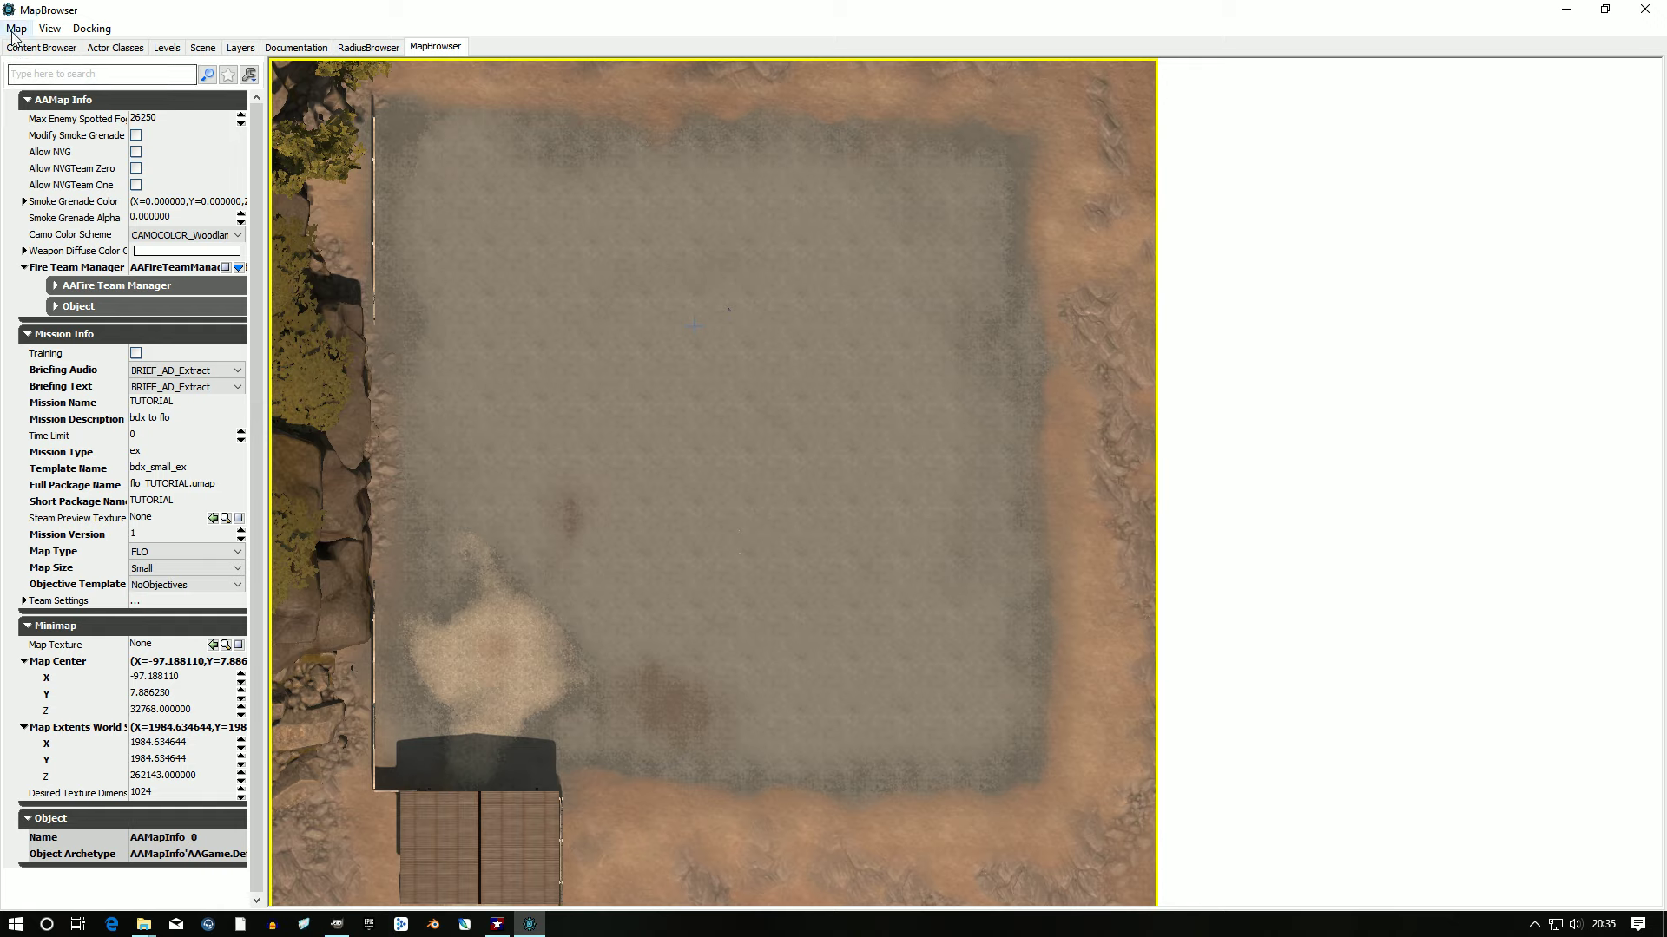
left_click(14, 30)
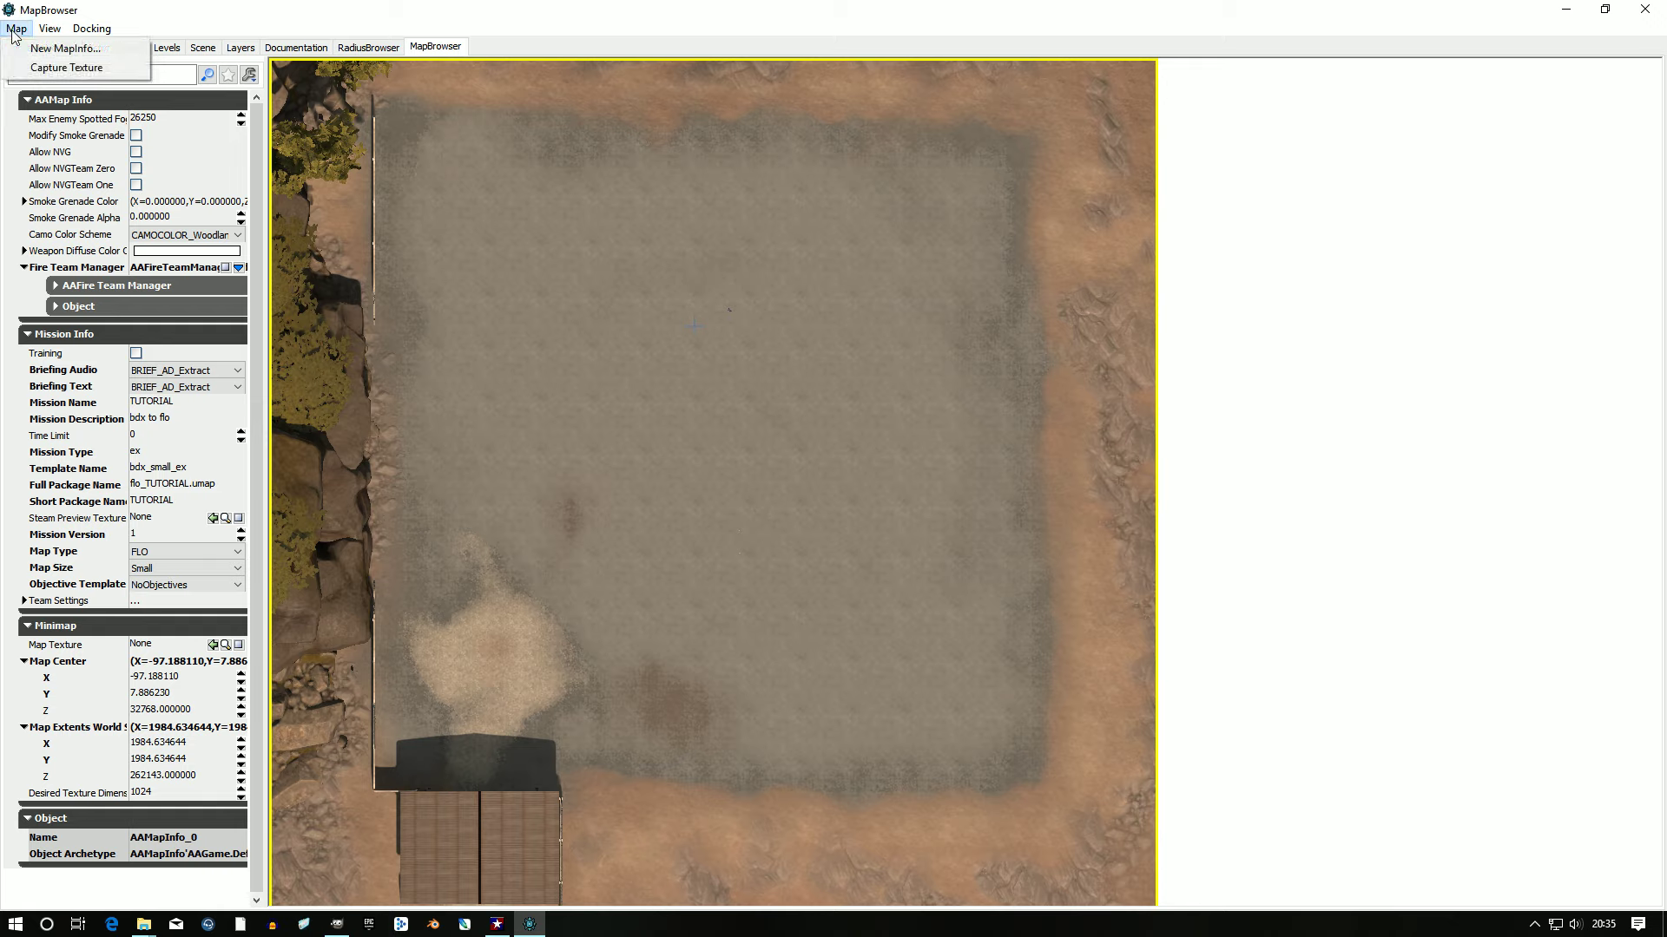
left_click(49, 69)
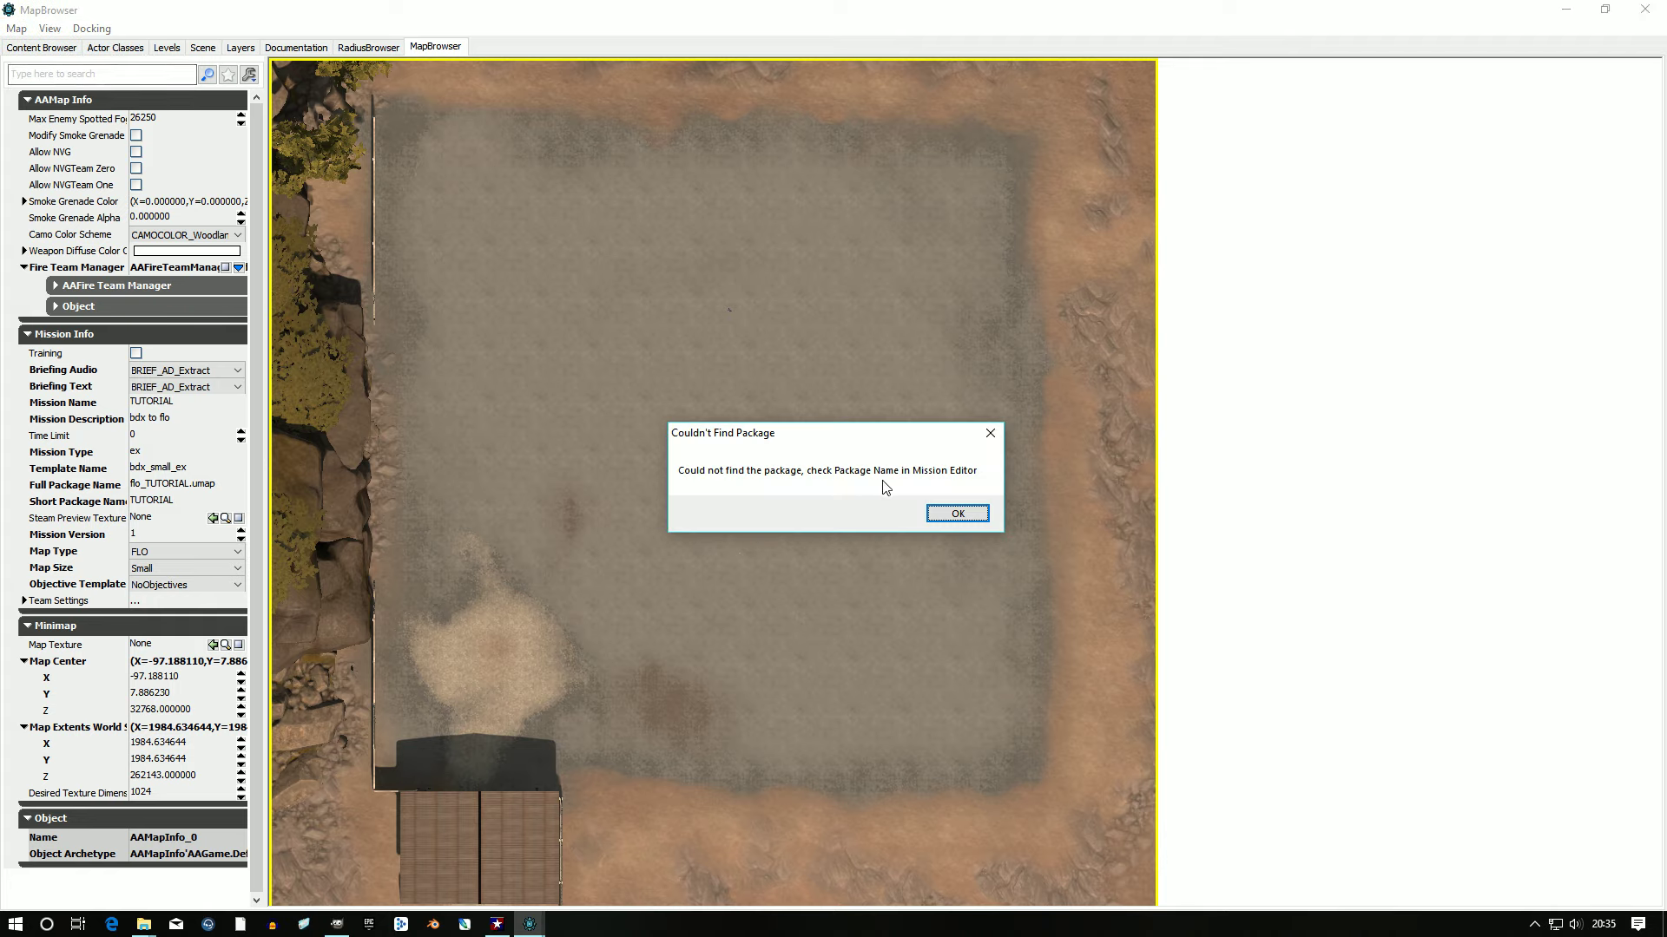
left_click(955, 514)
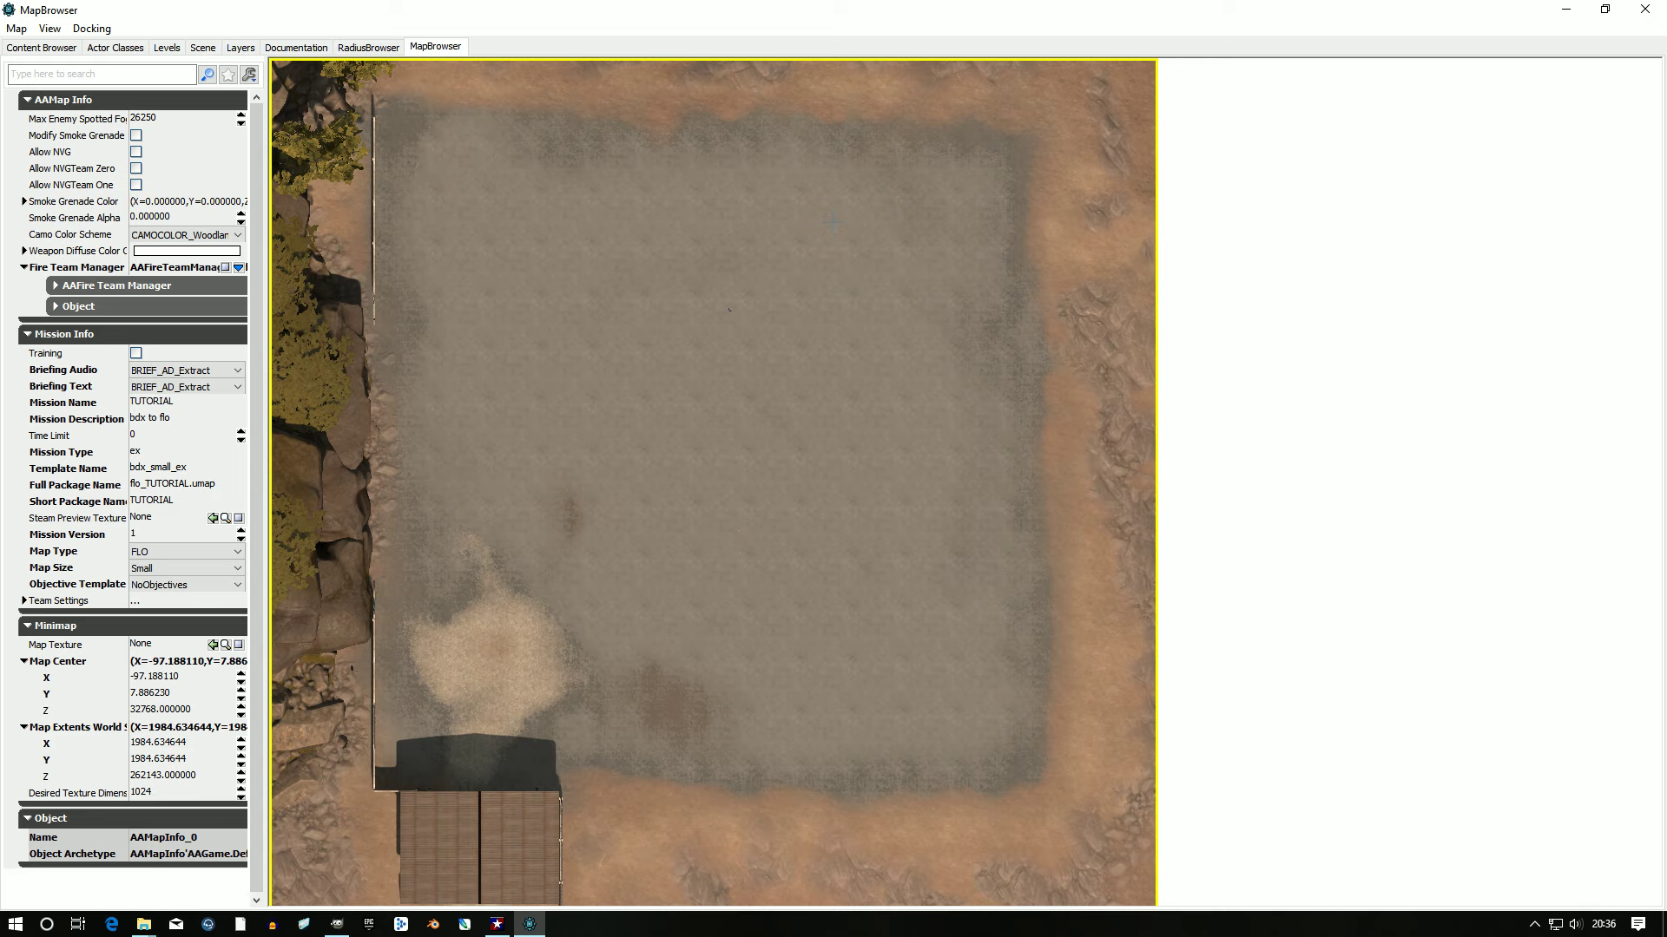
left_click(1644, 9)
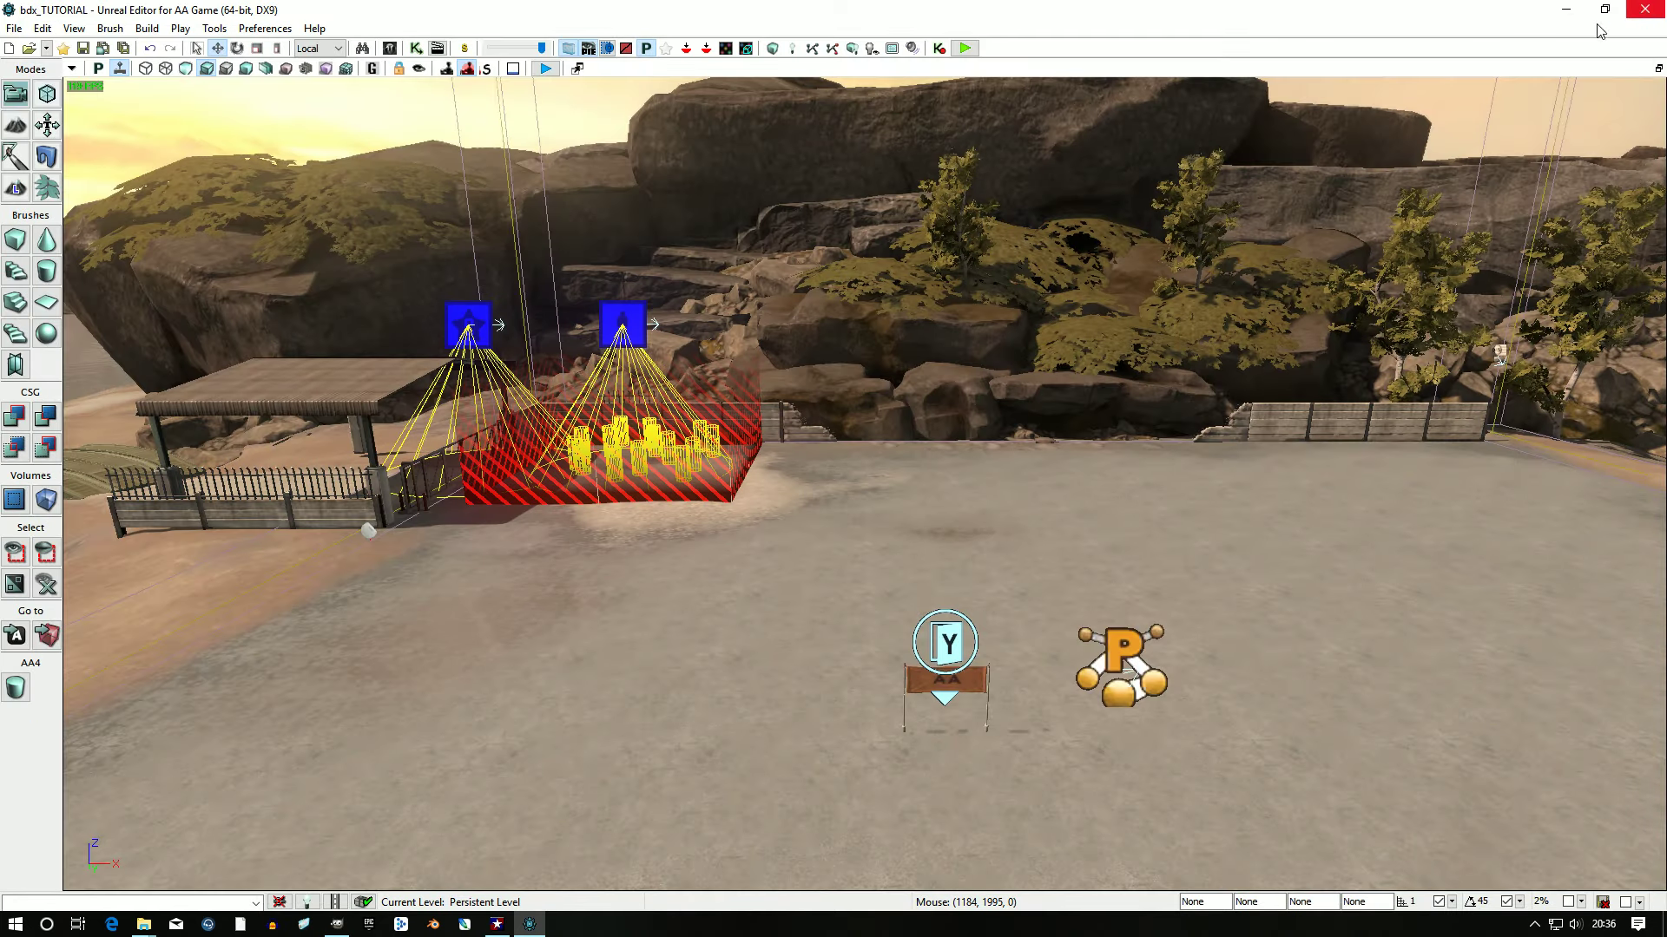
Step: Save the map under the new file name flo_TUTORIAL.umap in the TUTORIAL saves folder
left_click(14, 28)
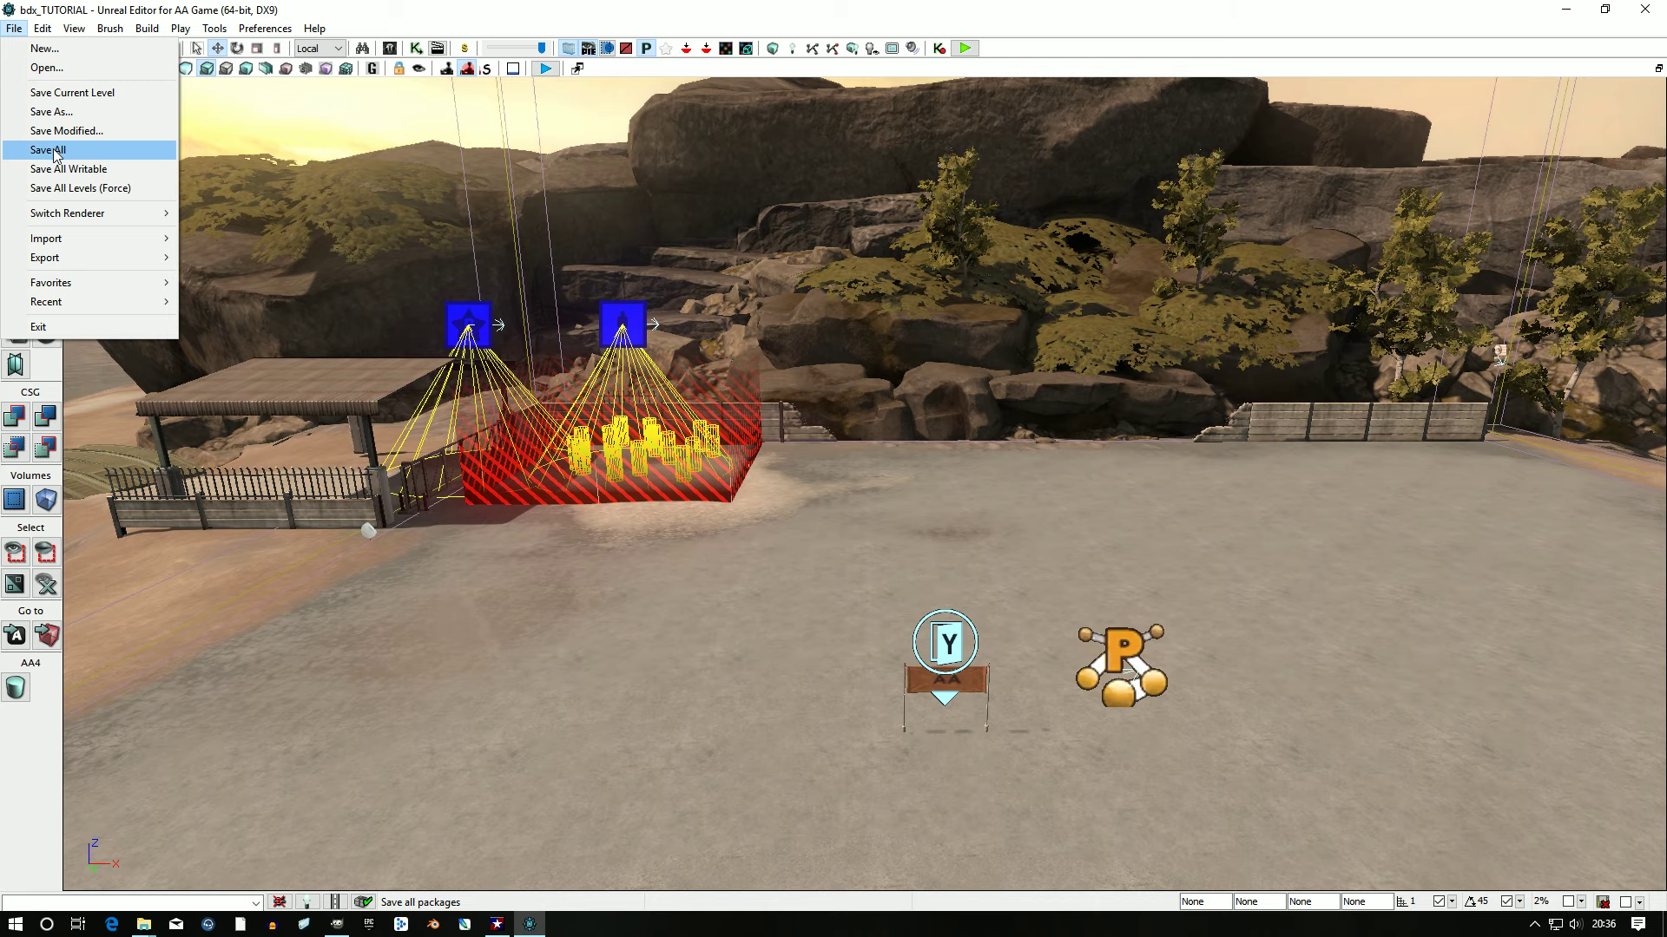
left_click(52, 111)
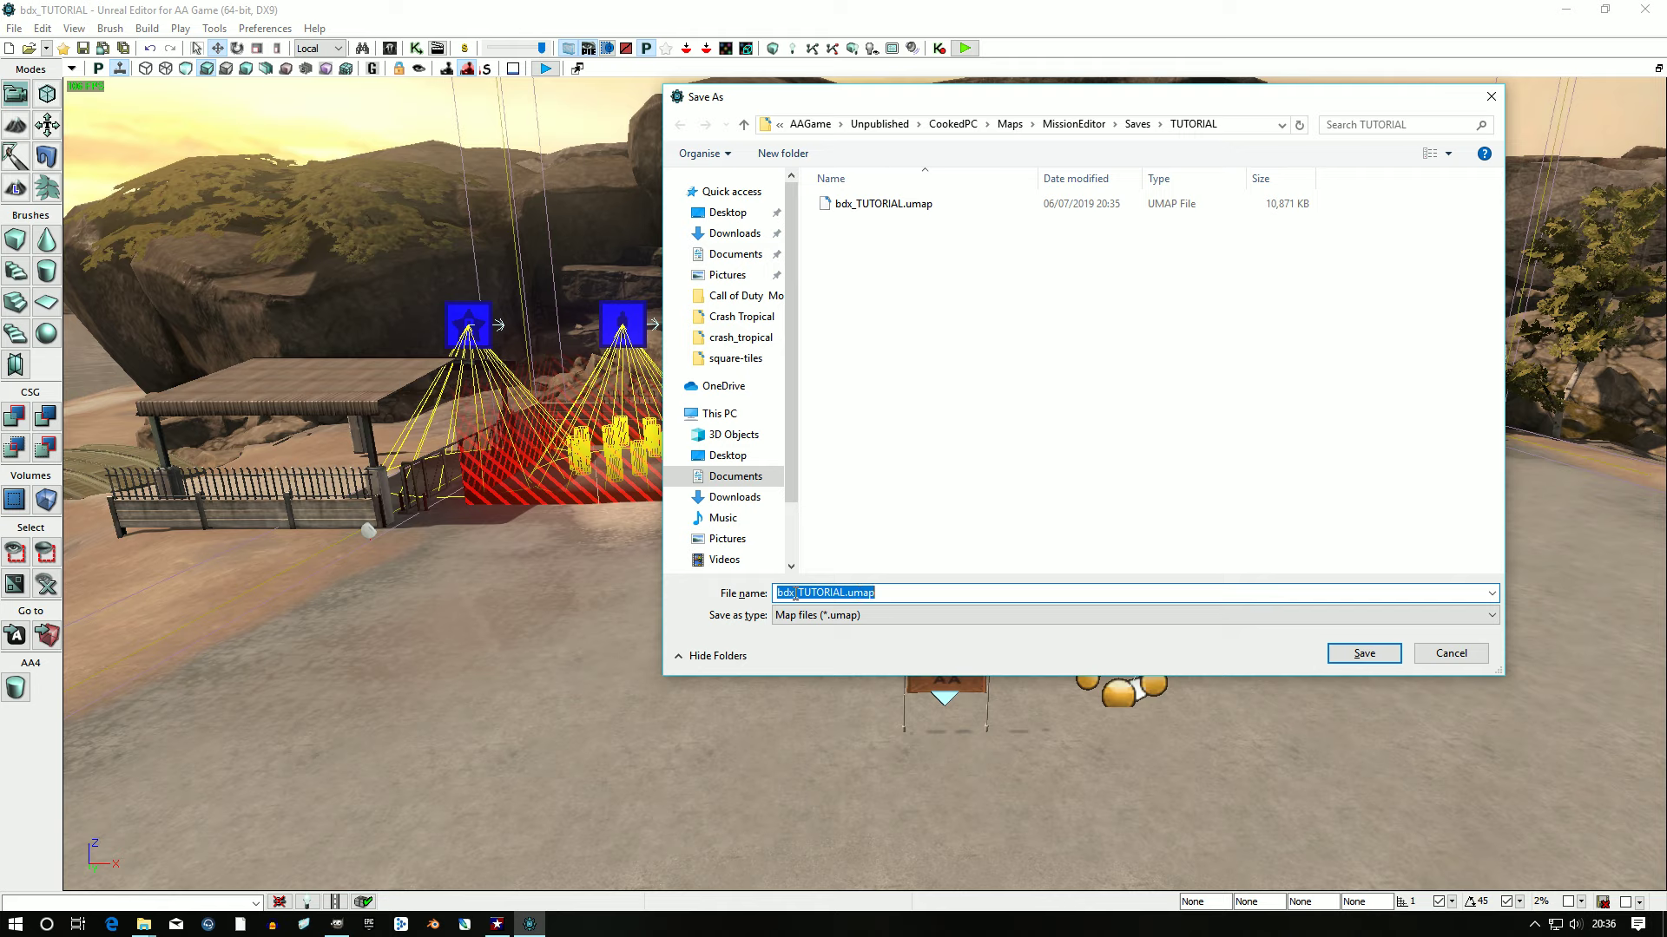
left_click(795, 594)
type("flo")
left_click(1351, 652)
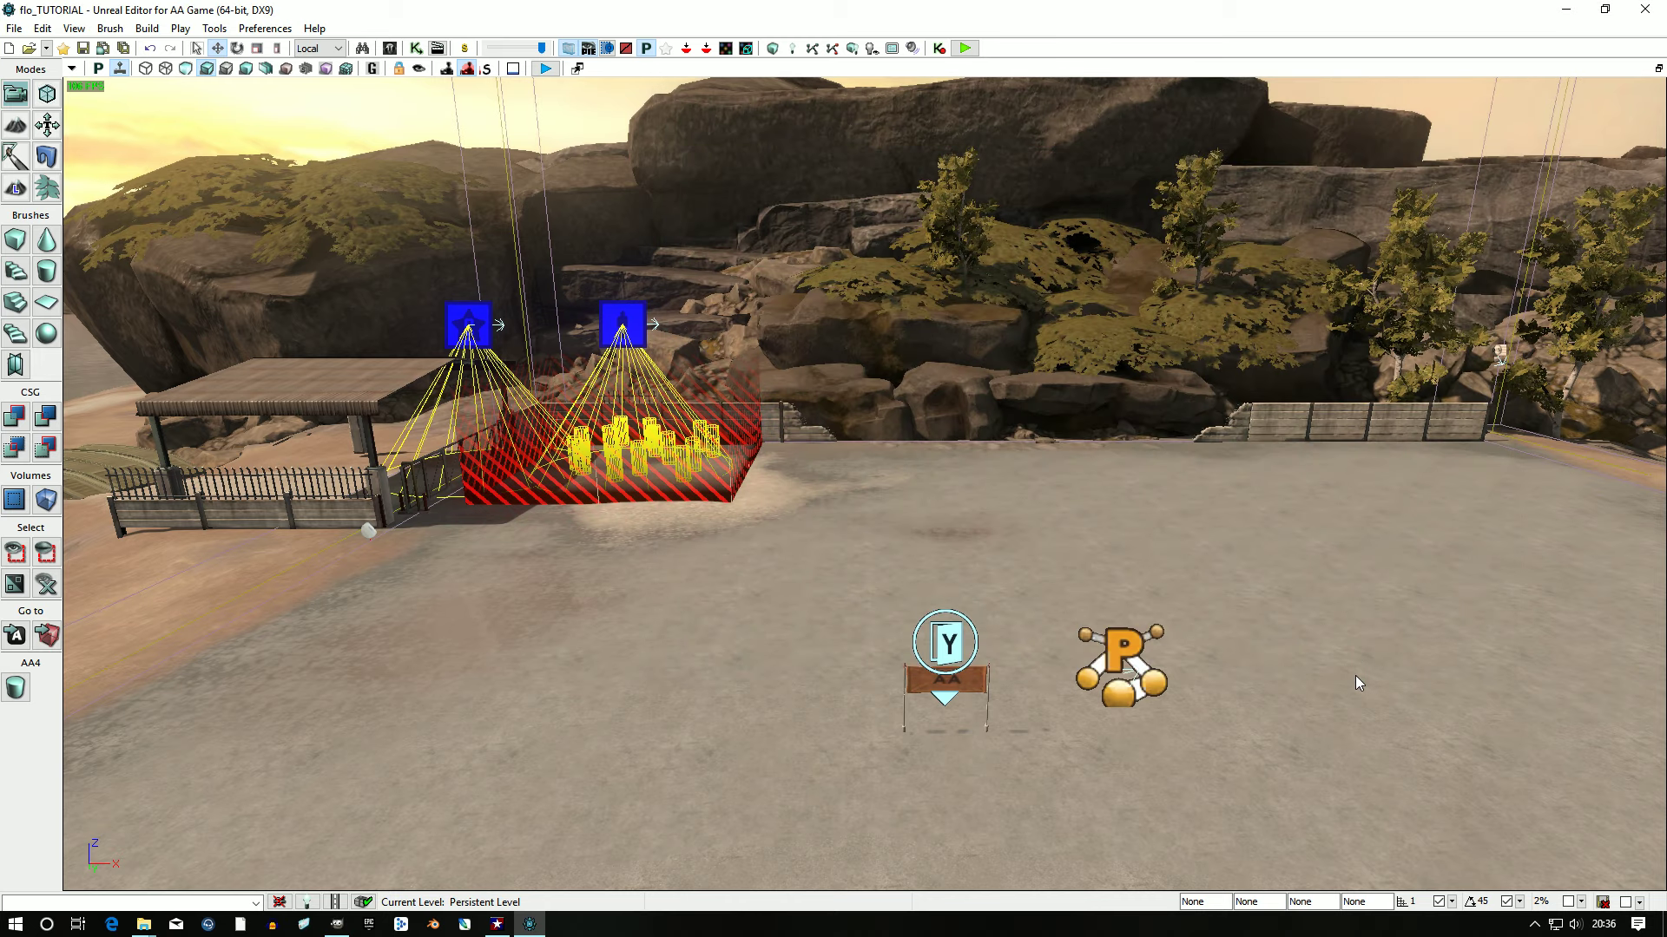
Step: Open the map flo_test_cu.umap from the test folder inside MissionEditor
left_click(13, 27)
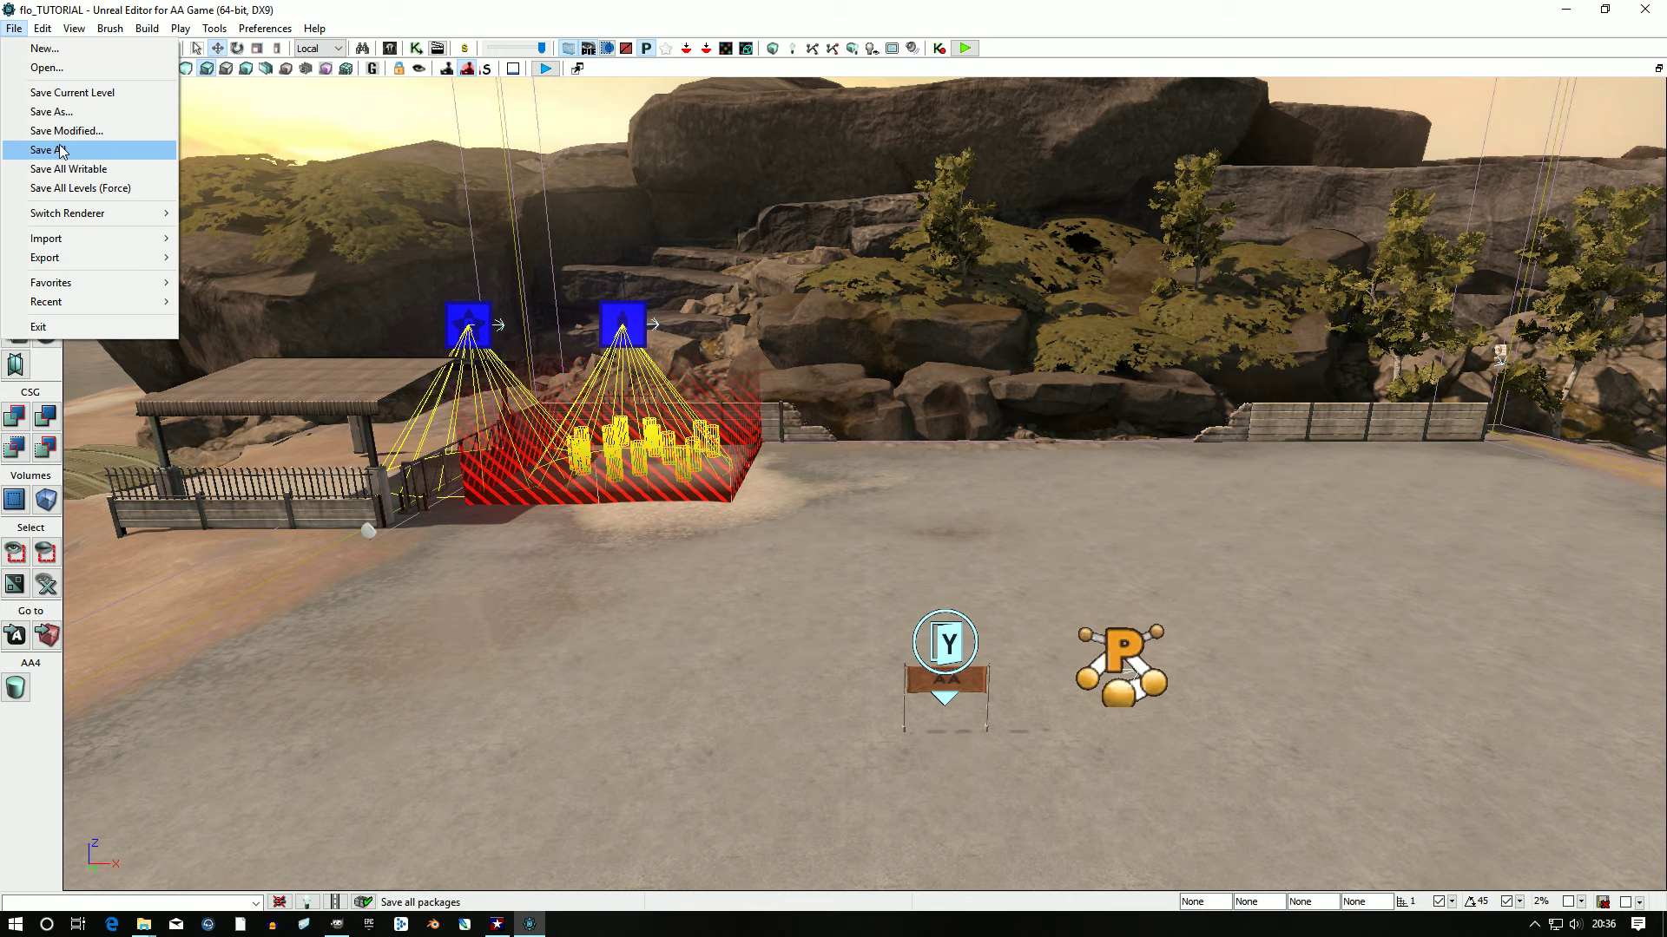
left_click(68, 74)
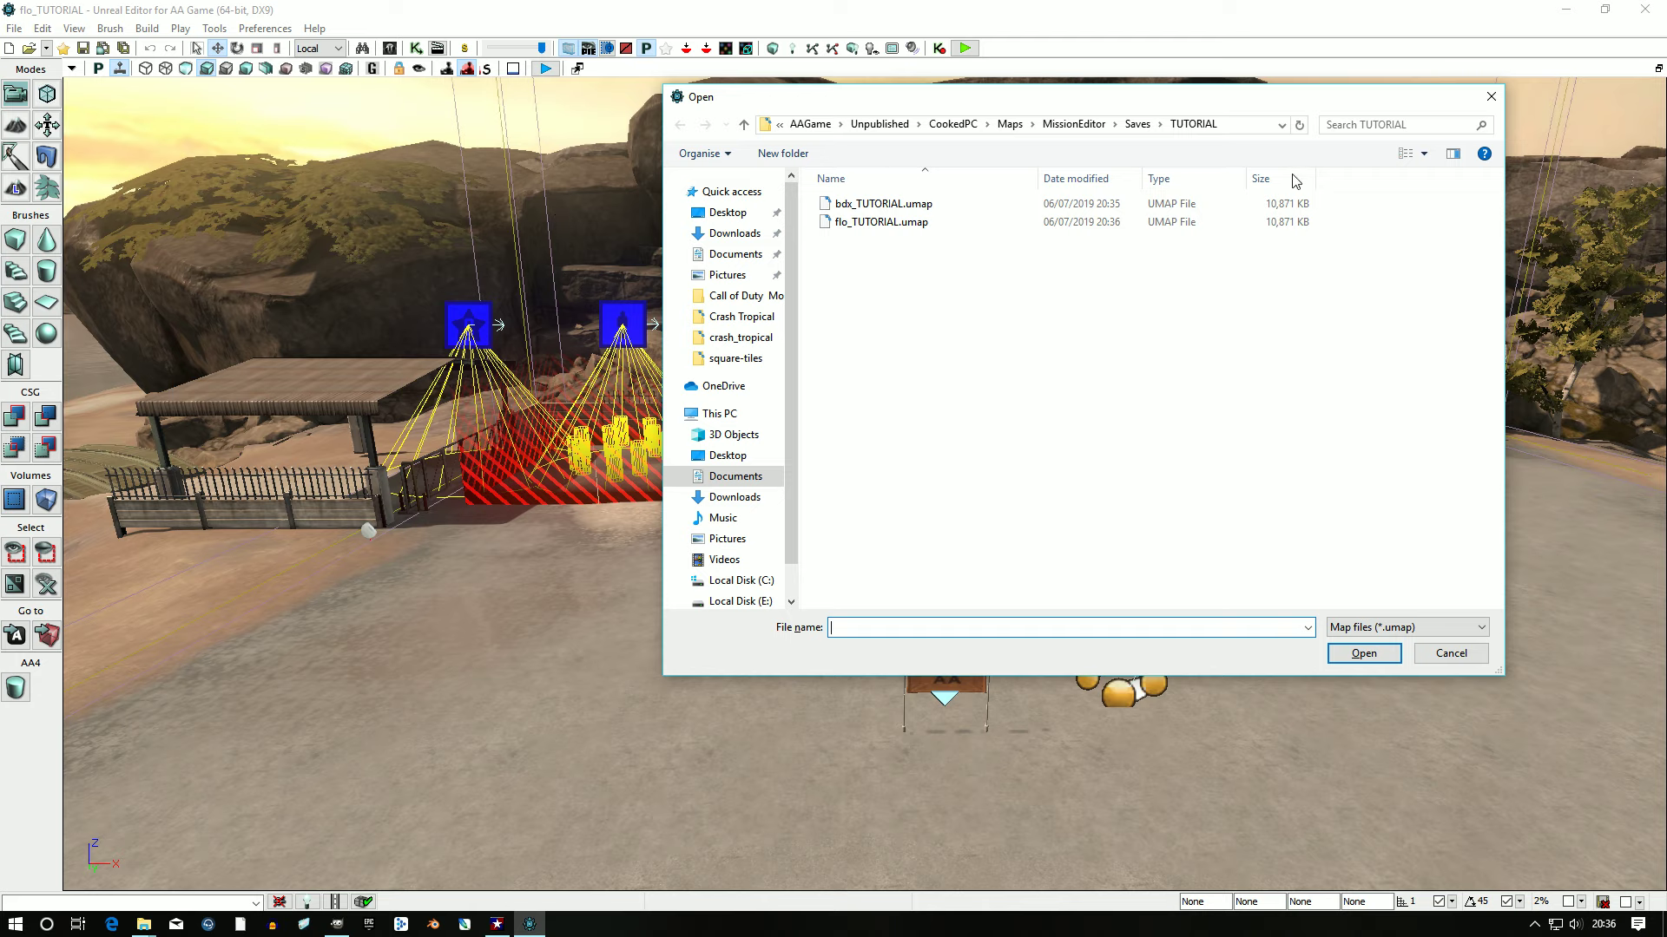
left_click(743, 128)
left_click(743, 129)
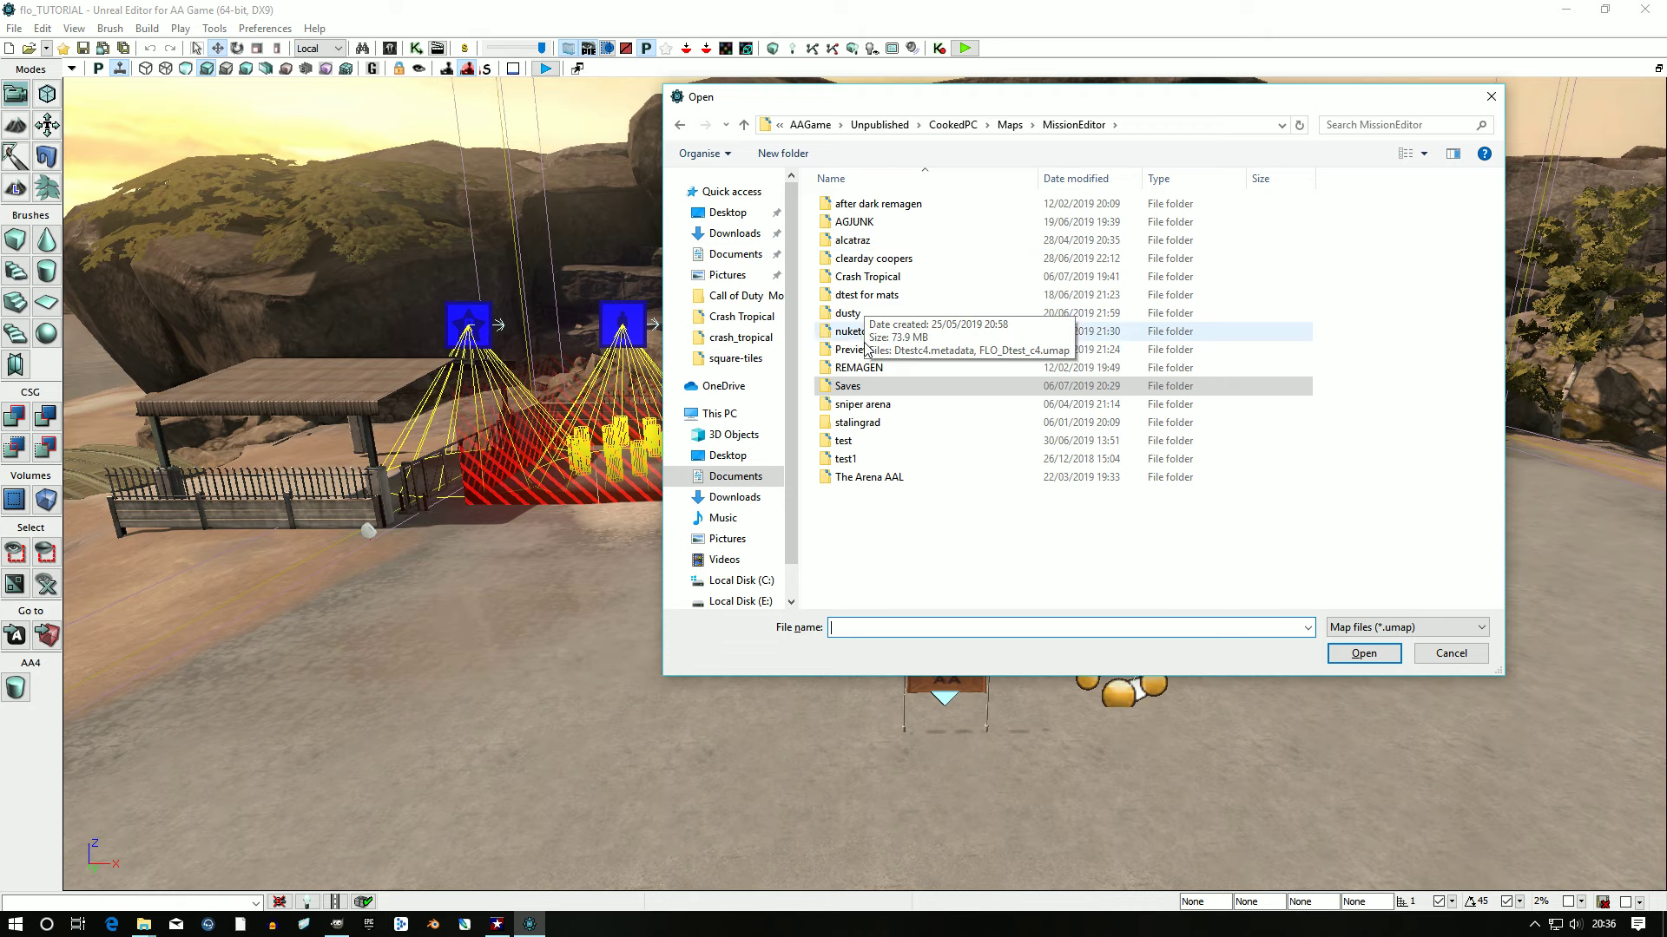
double_click(897, 444)
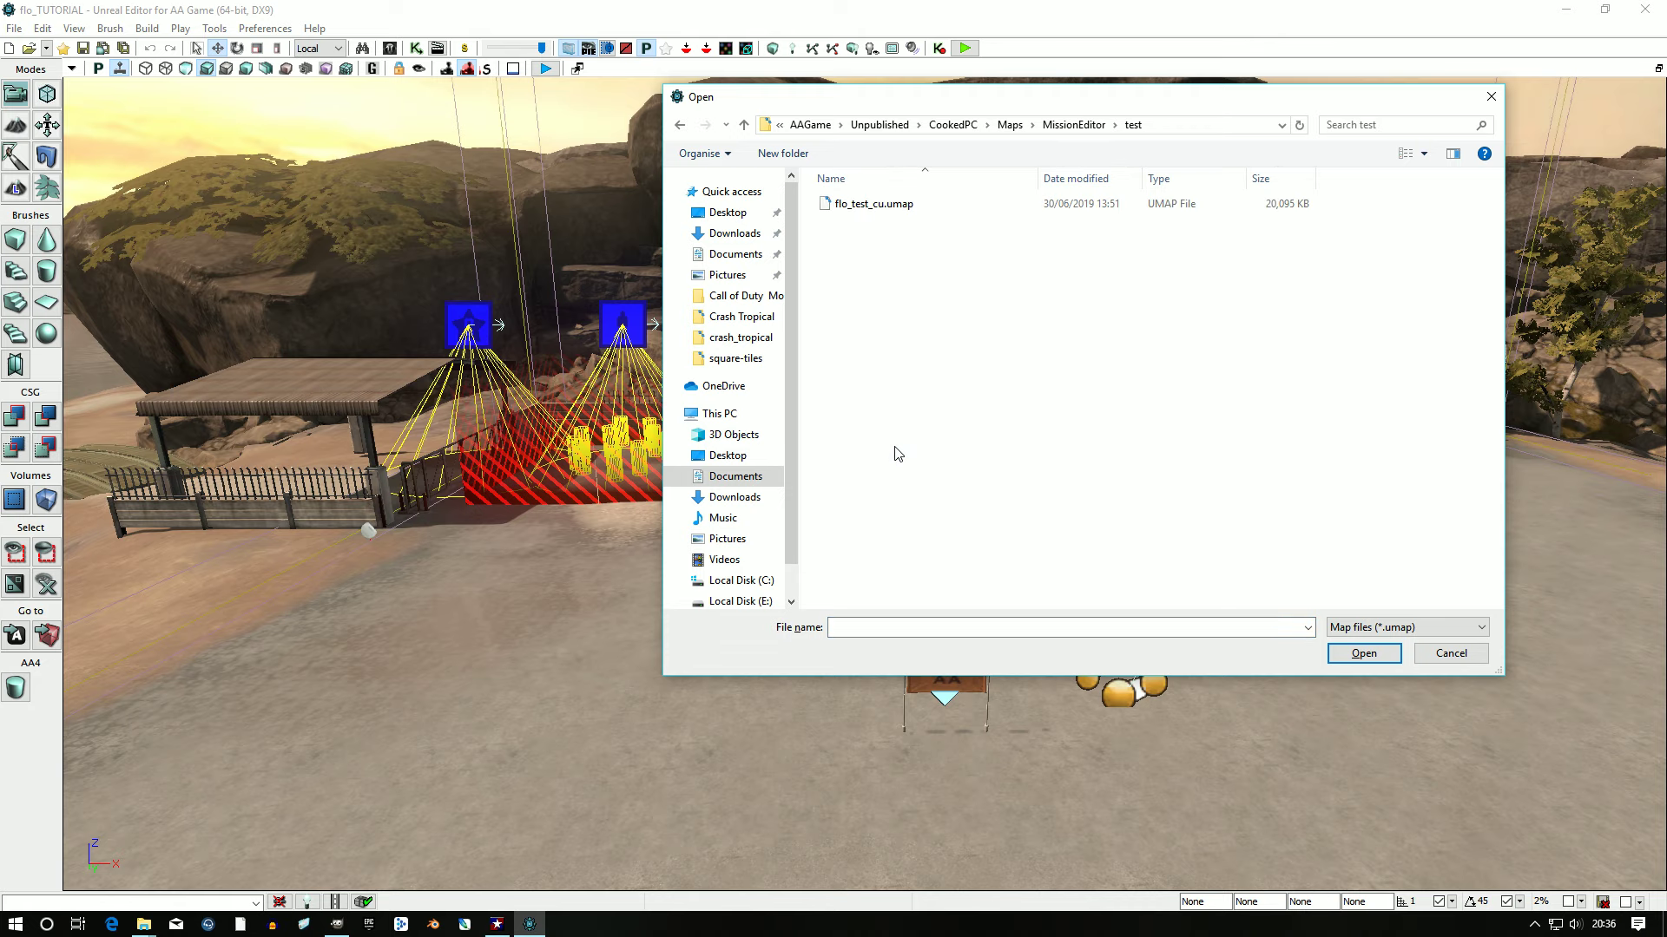
double_click(873, 210)
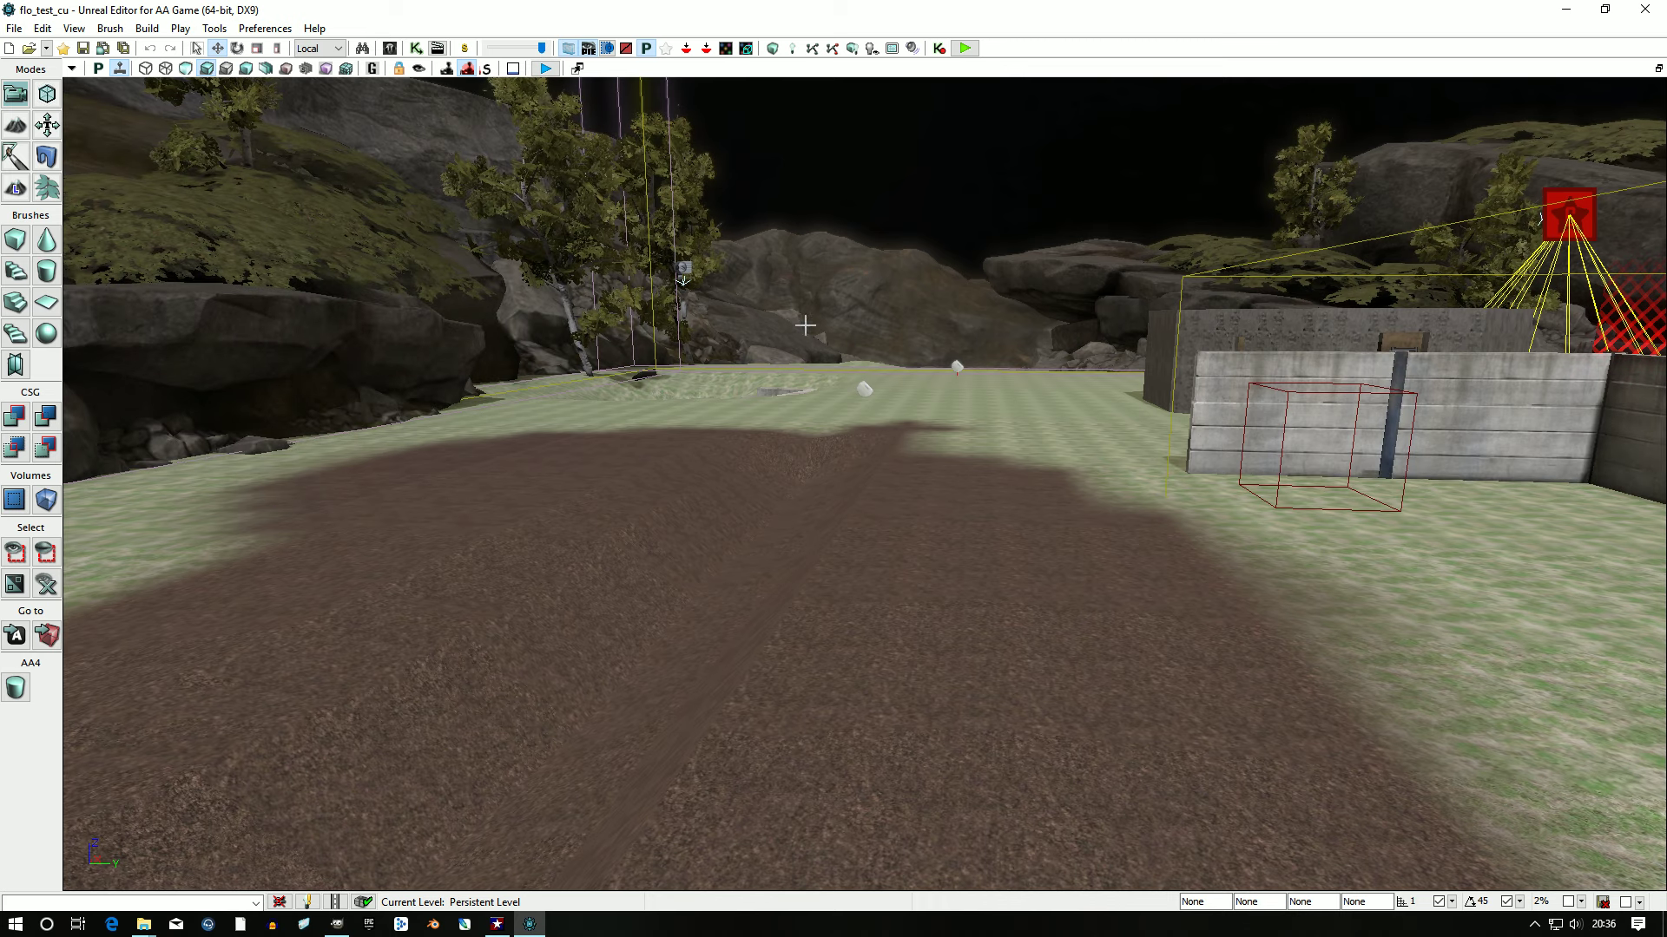
Step: Delete the old bdx_TUTORIAL.umap file from the TUTORIAL folder under MissionEditor's Saves
left_click(14, 28)
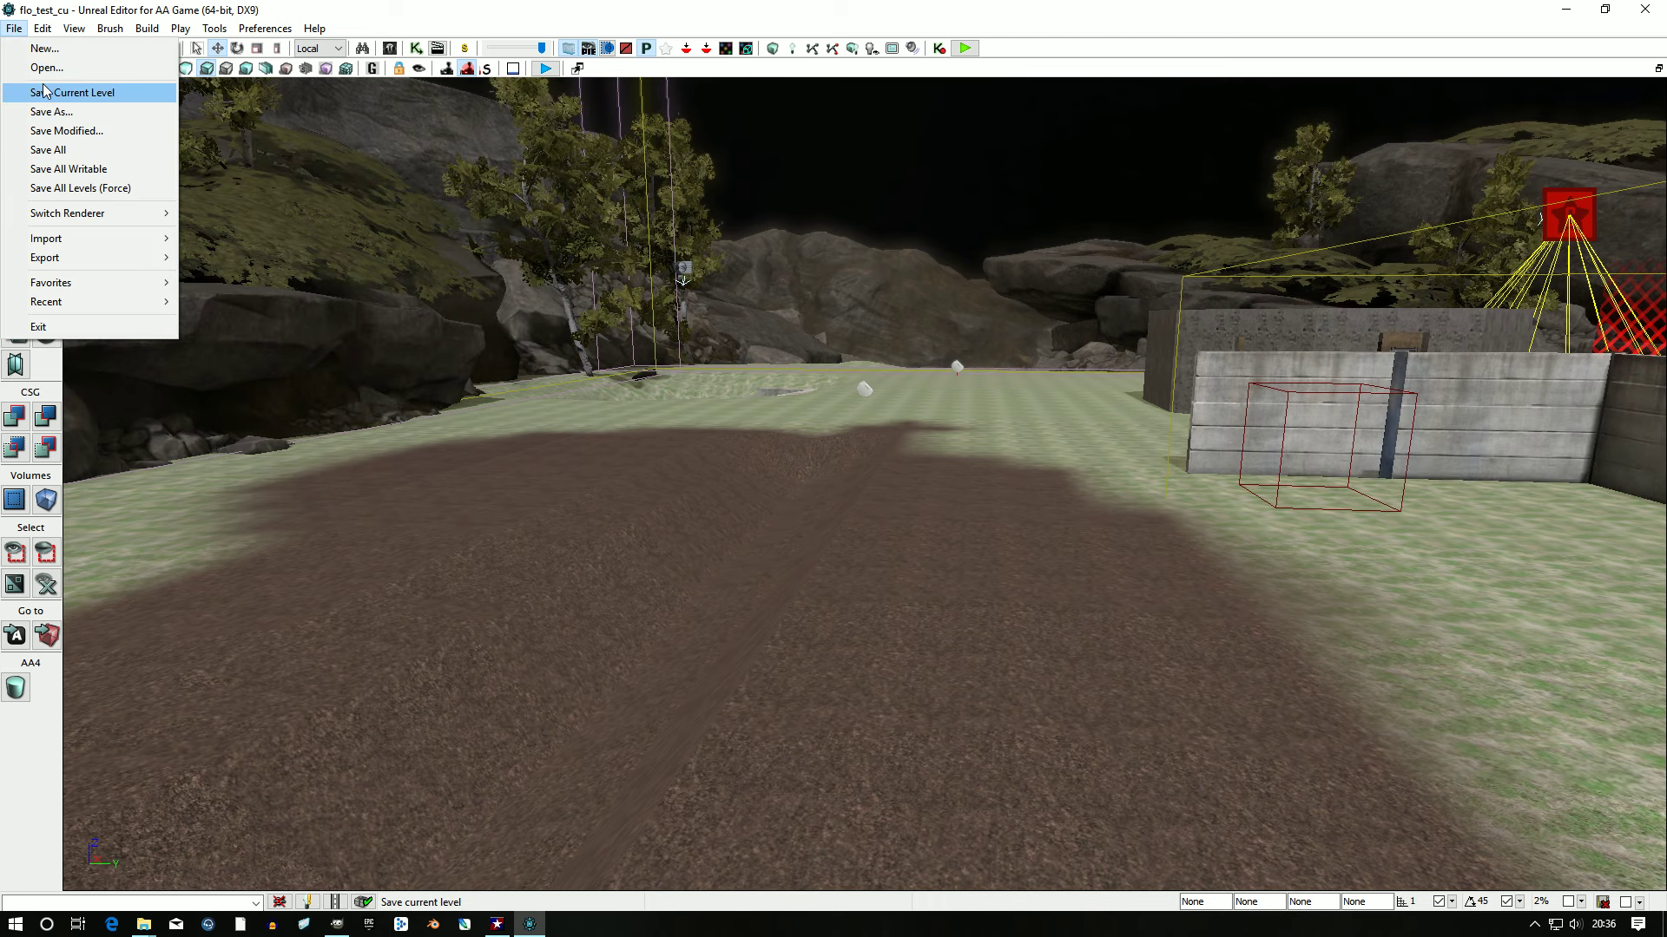
left_click(55, 74)
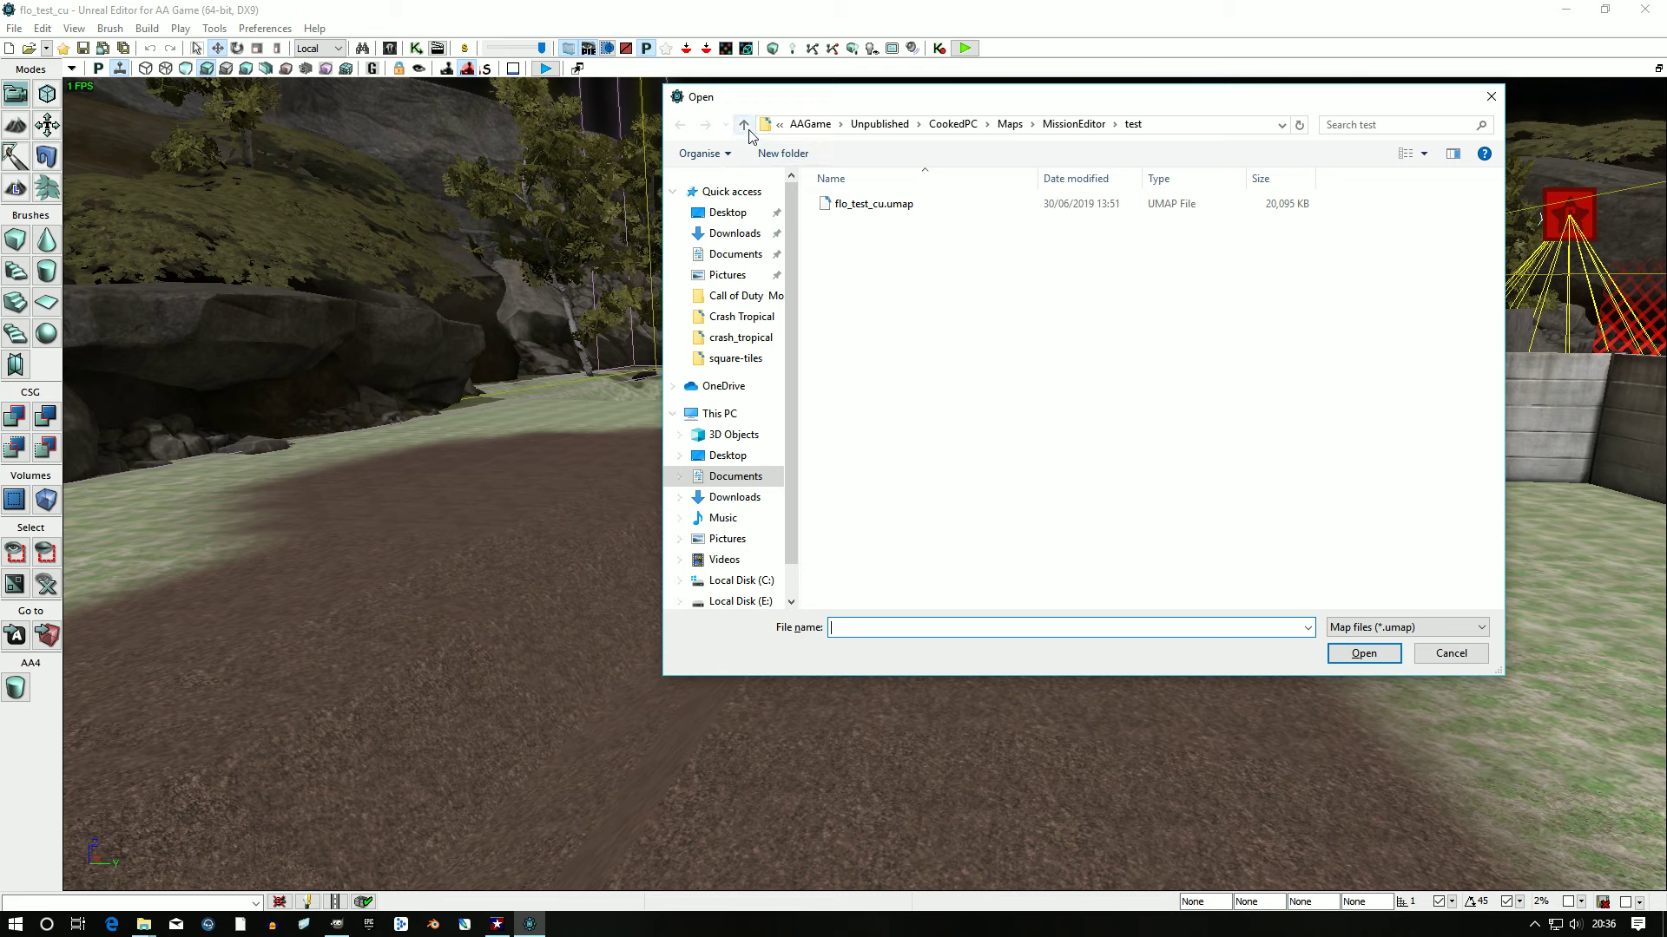
left_click(744, 126)
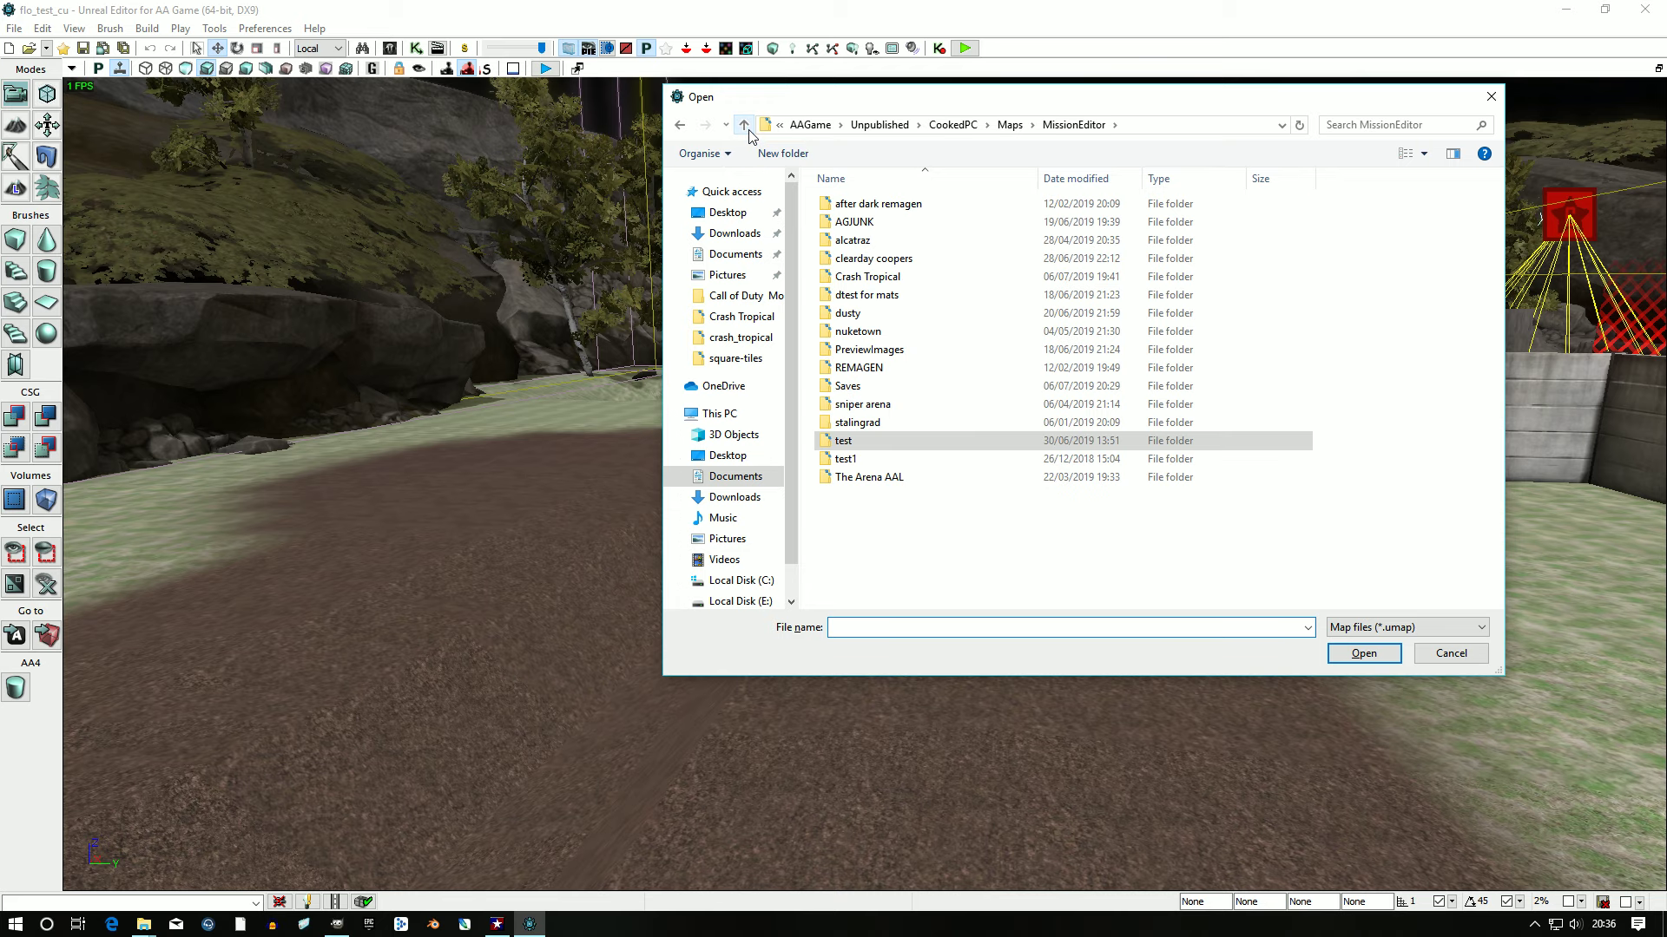
double_click(855, 385)
double_click(849, 208)
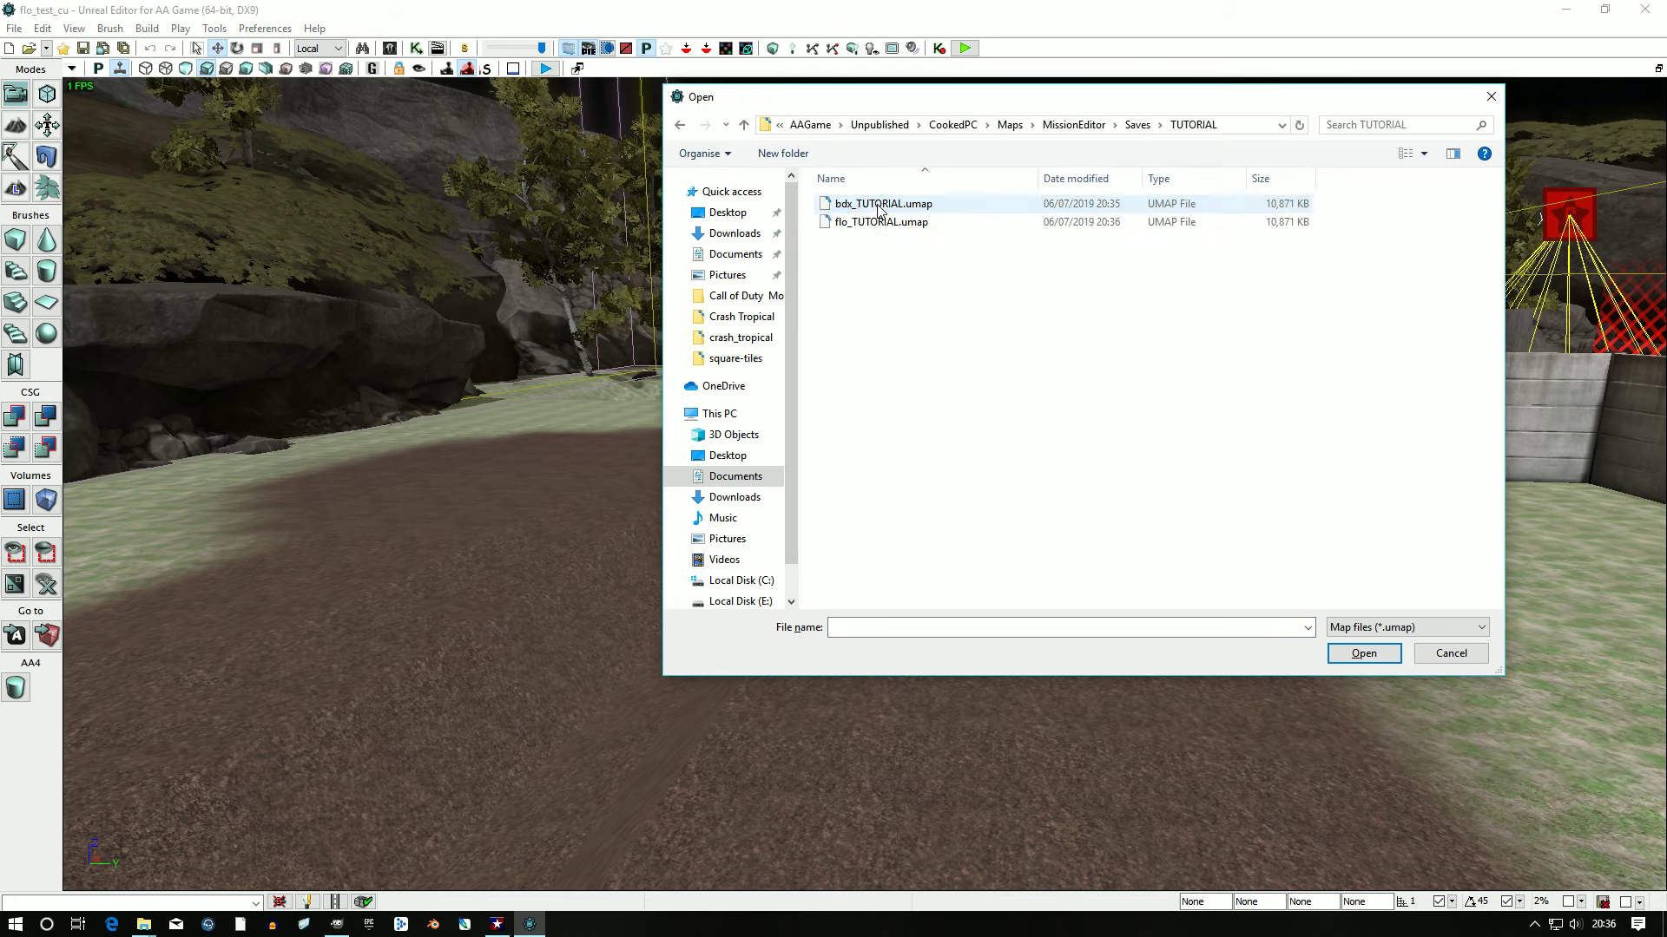
right_click(877, 206)
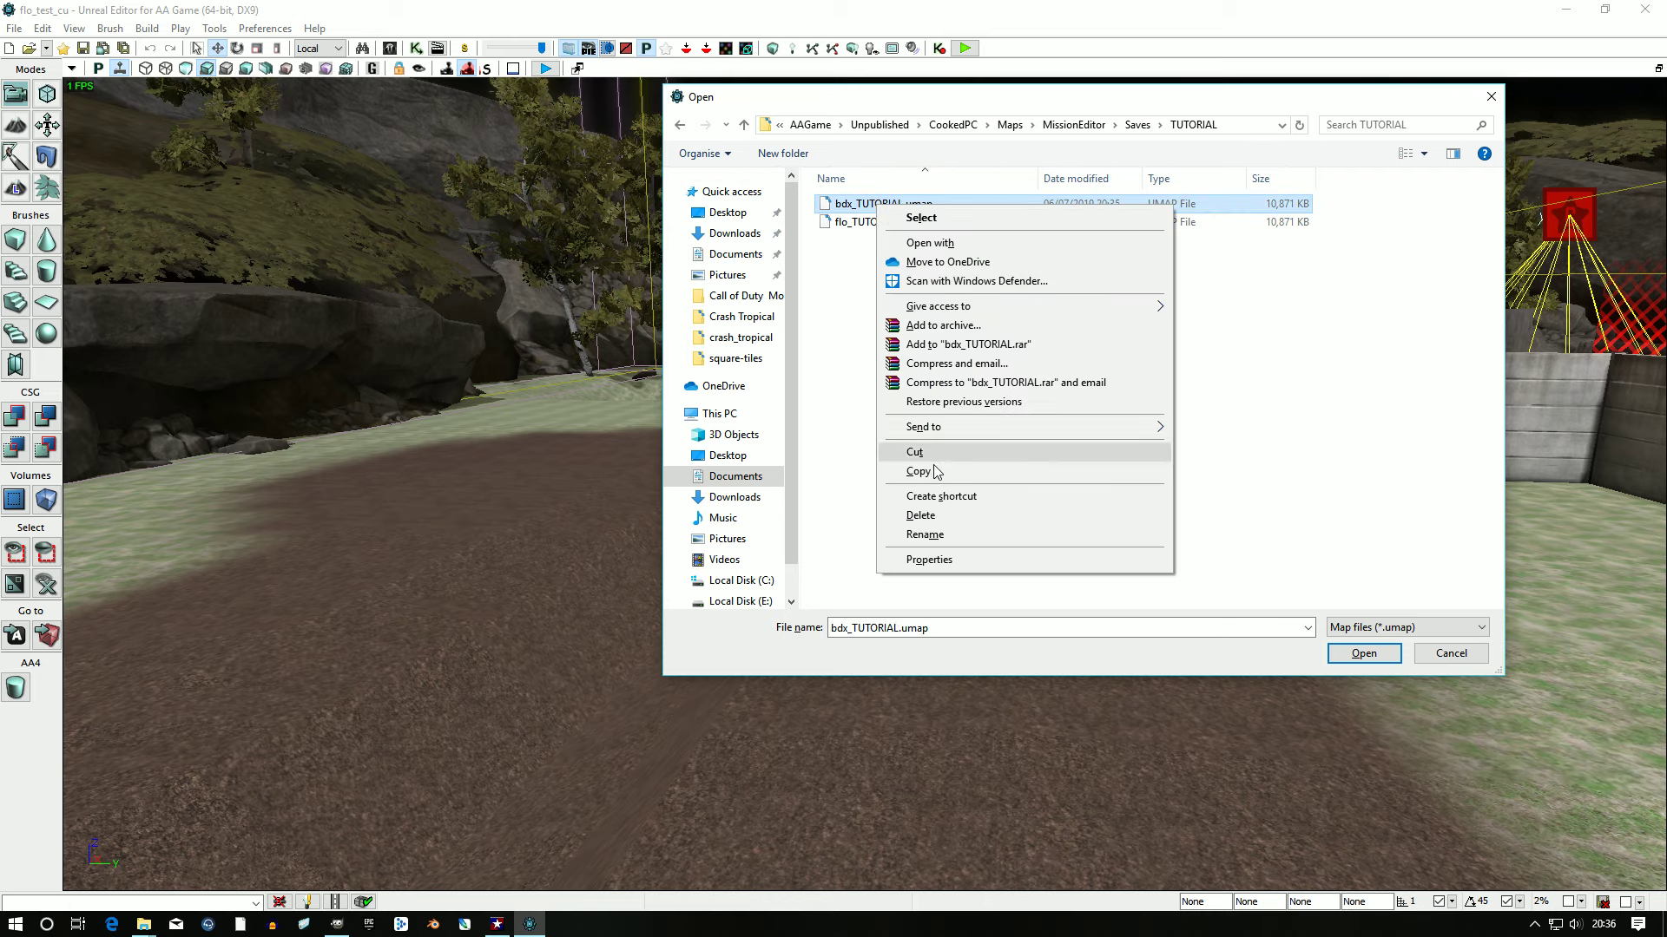
left_click(939, 514)
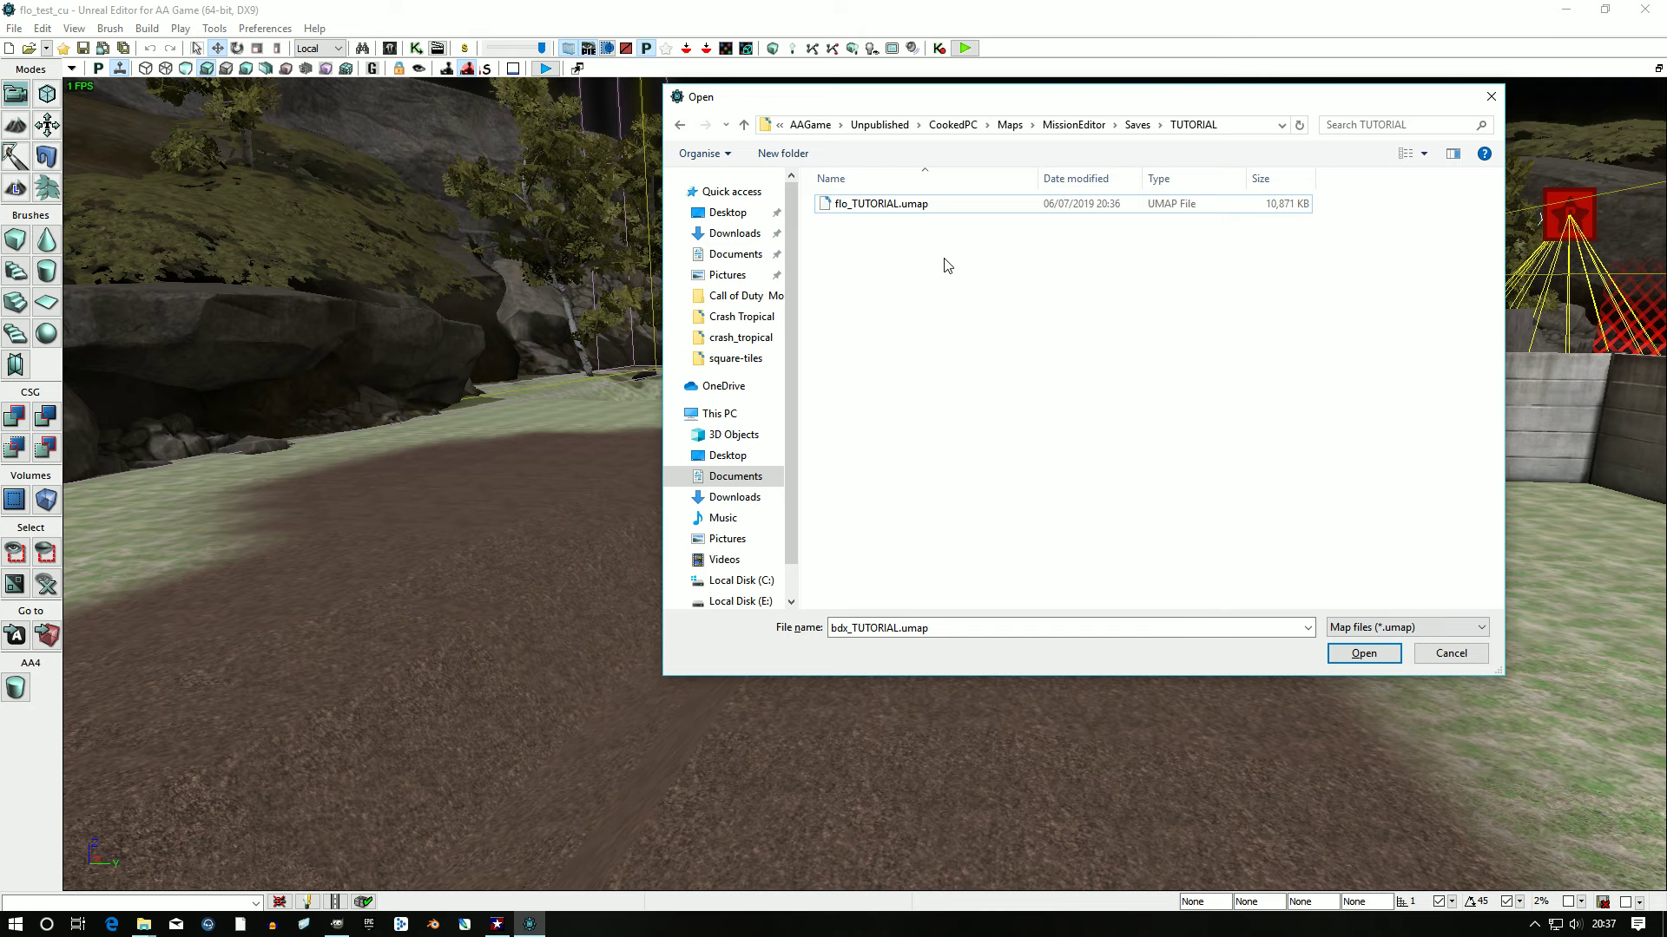
Step: Open the flo_TUTORIAL.umap map from the TUTORIAL saves folder
left_click(895, 209)
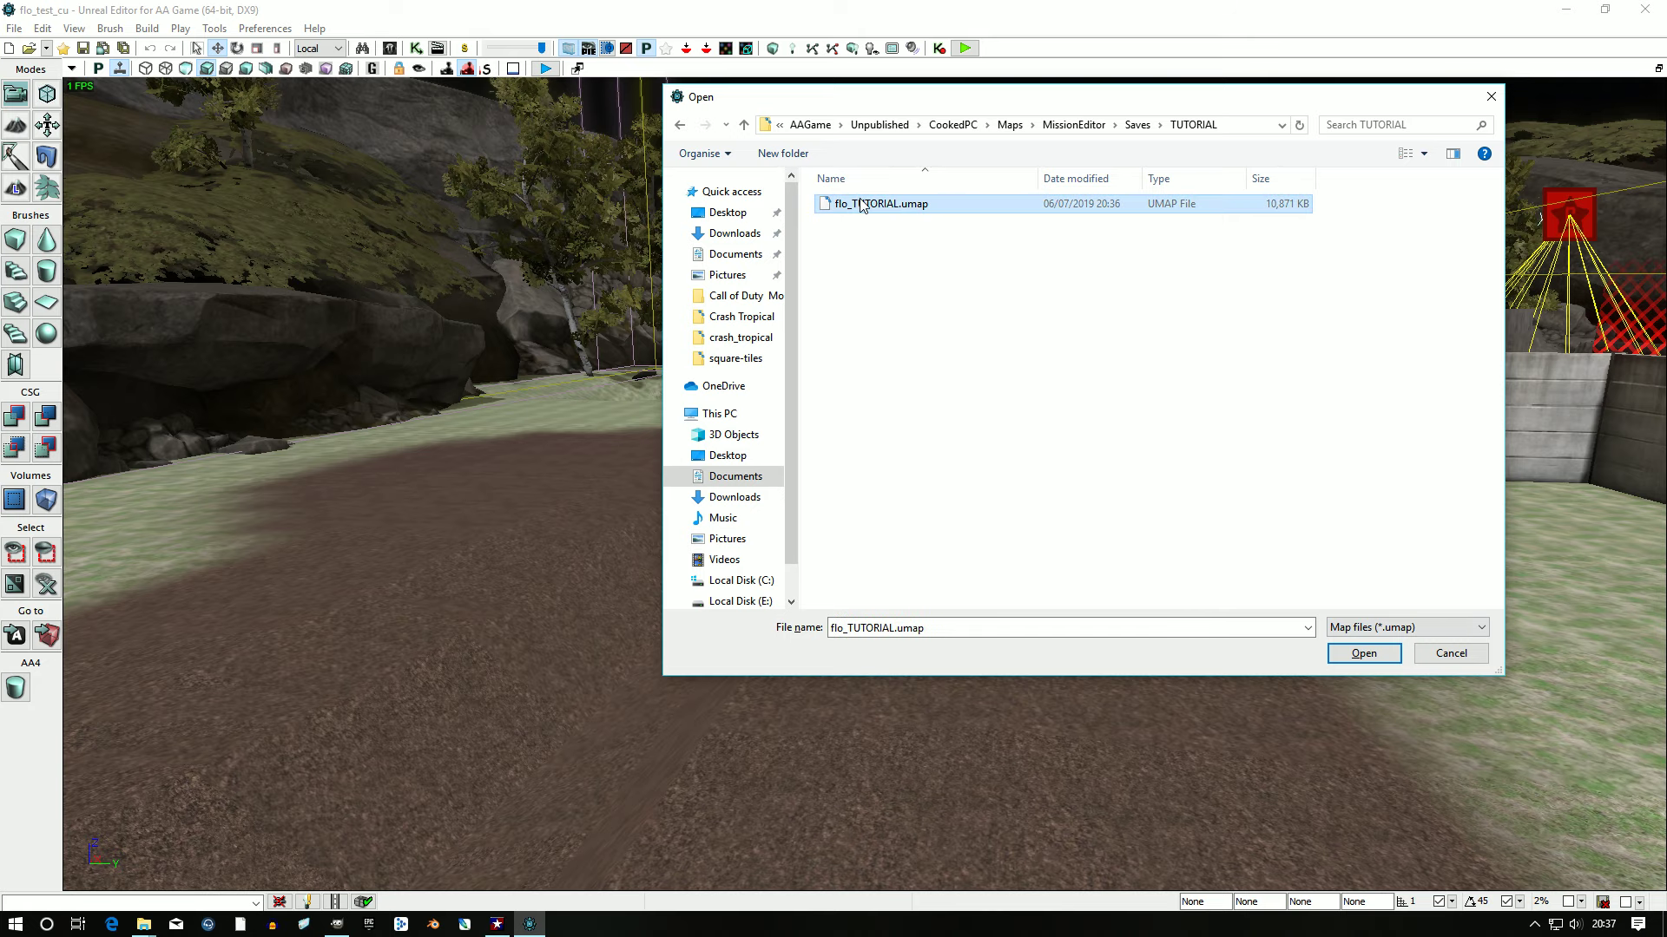
left_click(1356, 658)
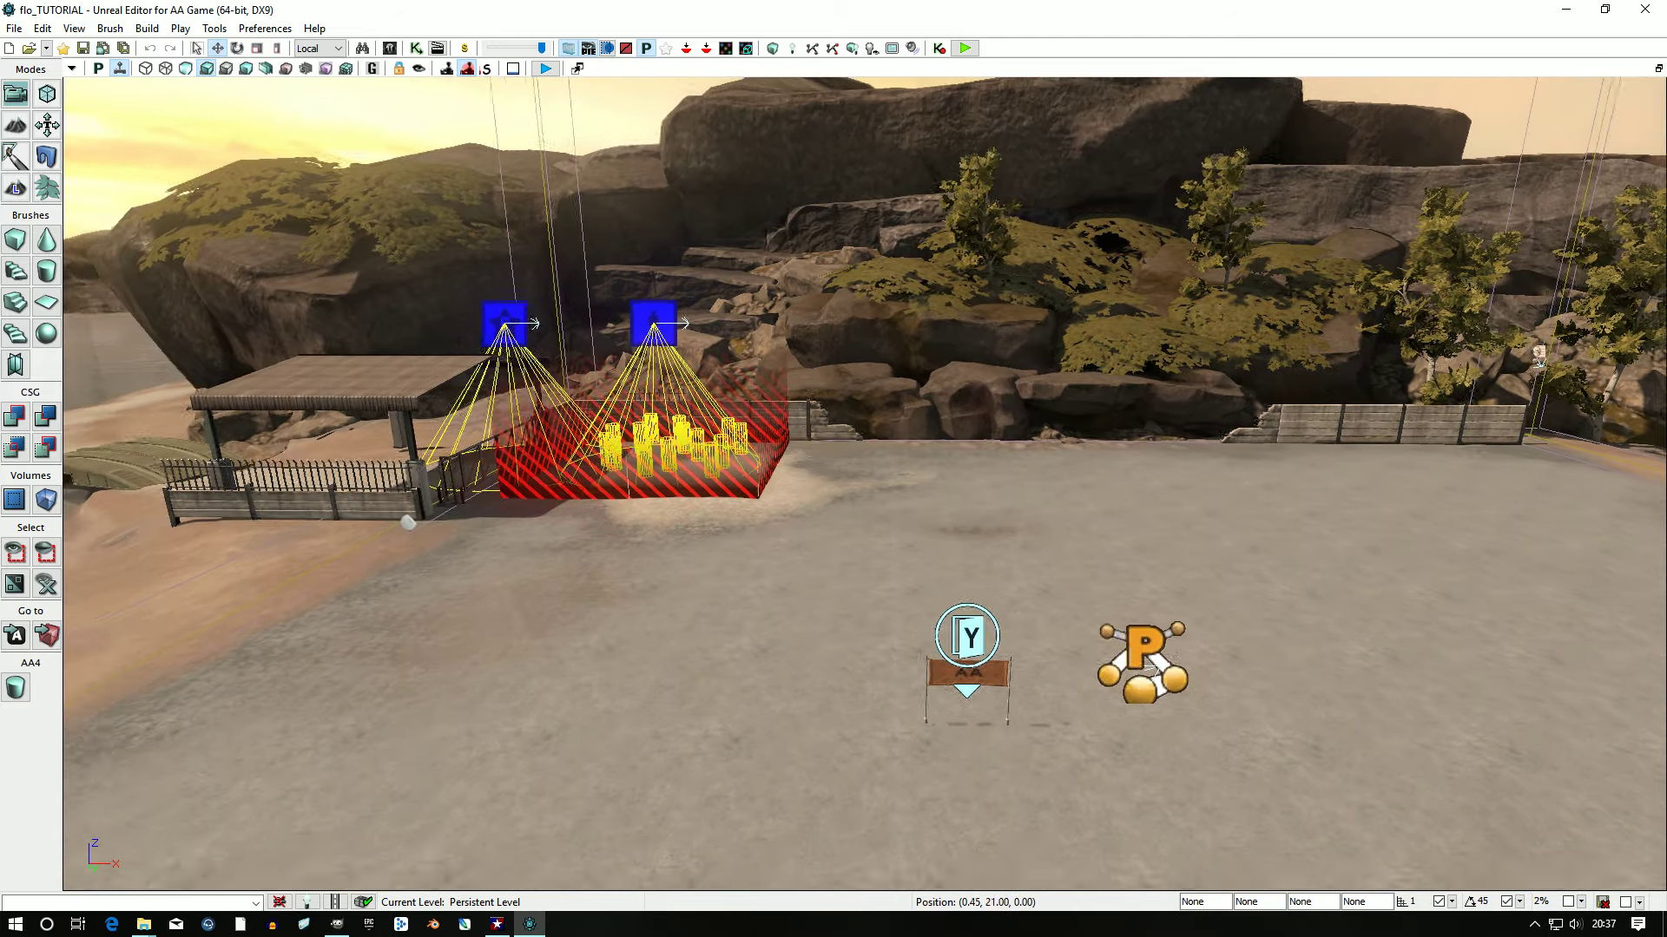
left_click_drag(874, 605, 881, 646)
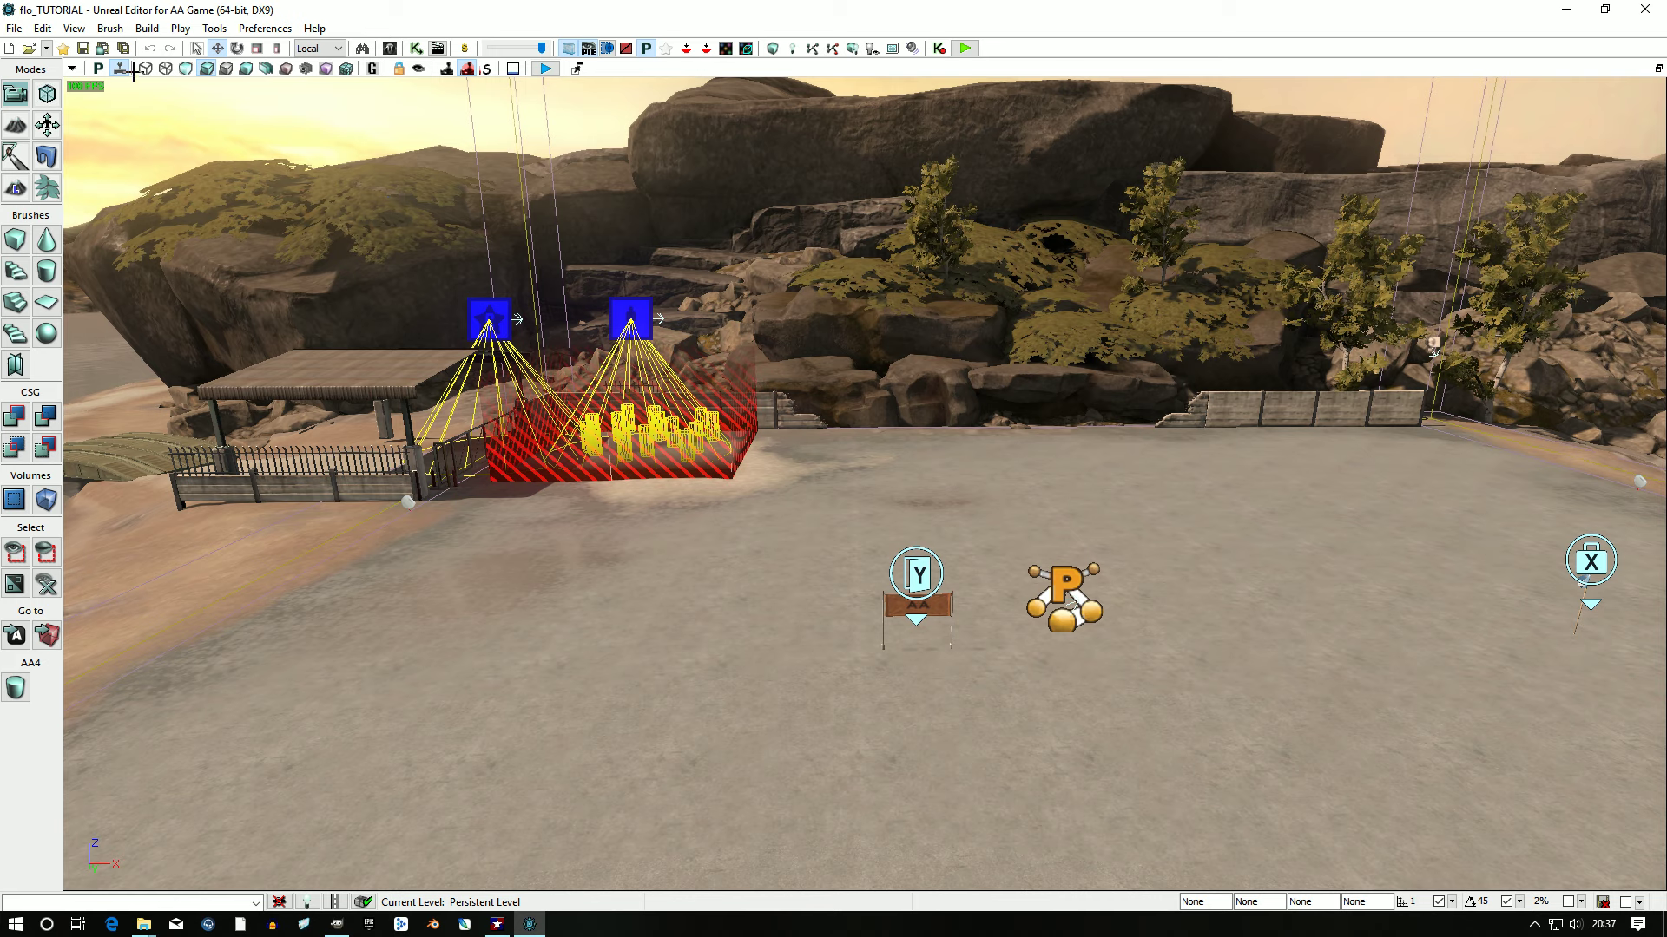
Step: Capture a new minimap texture for the map in the MapBrowser, and save all changes to flo_TUTORIAL
left_click(83, 31)
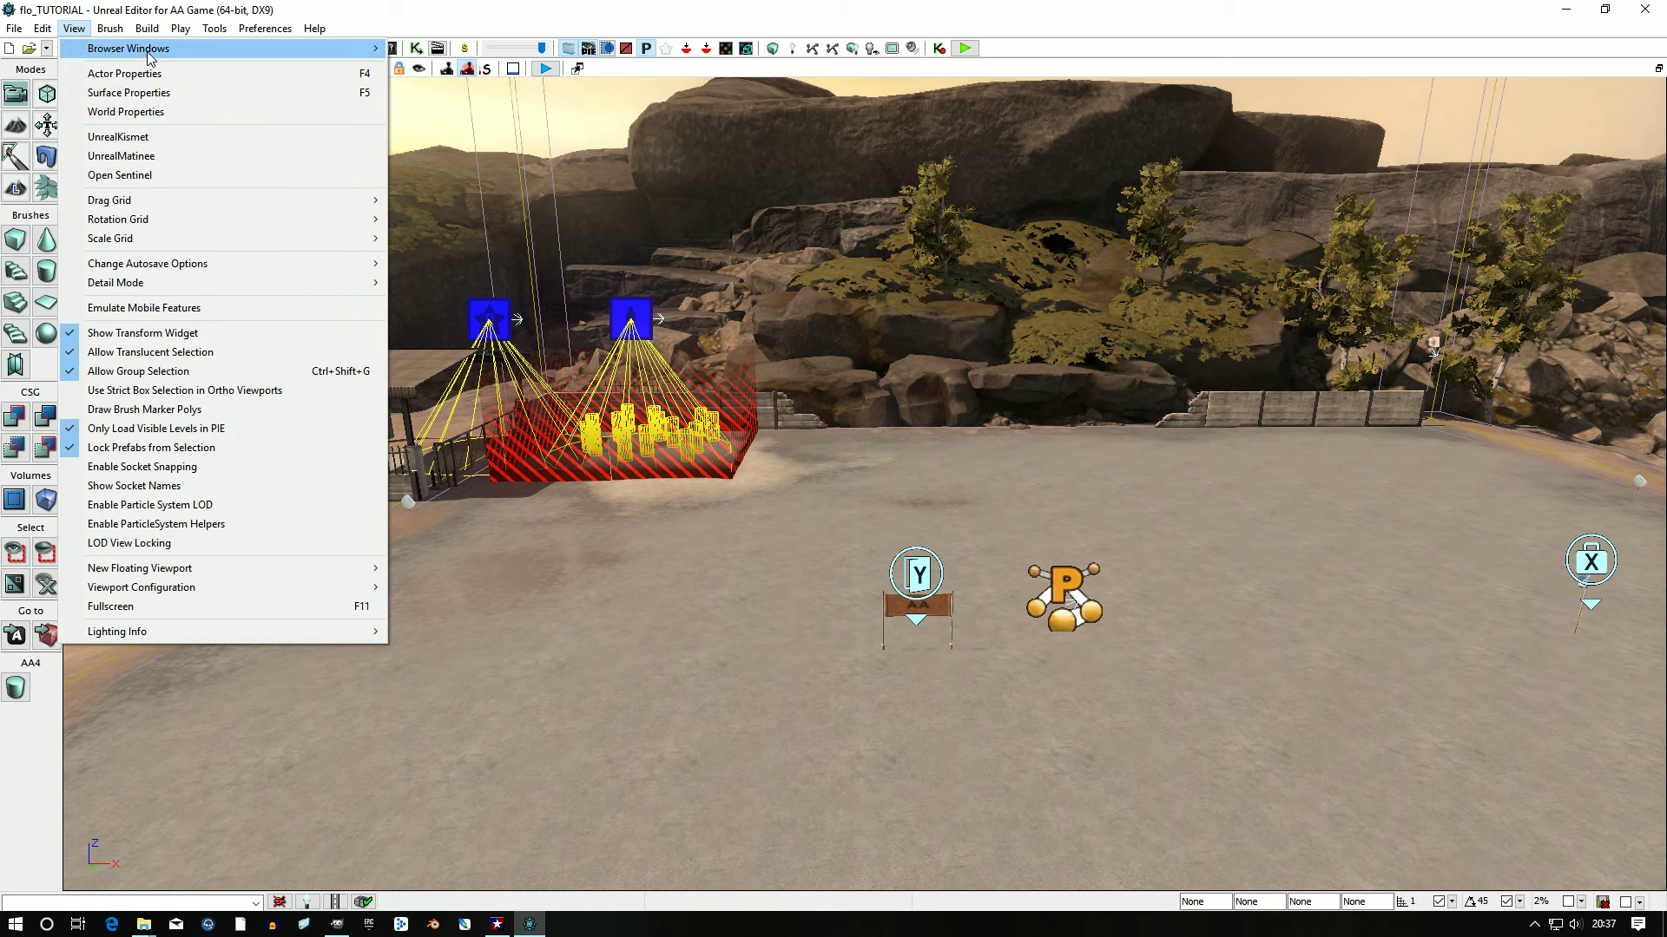
mouse_move(159, 56)
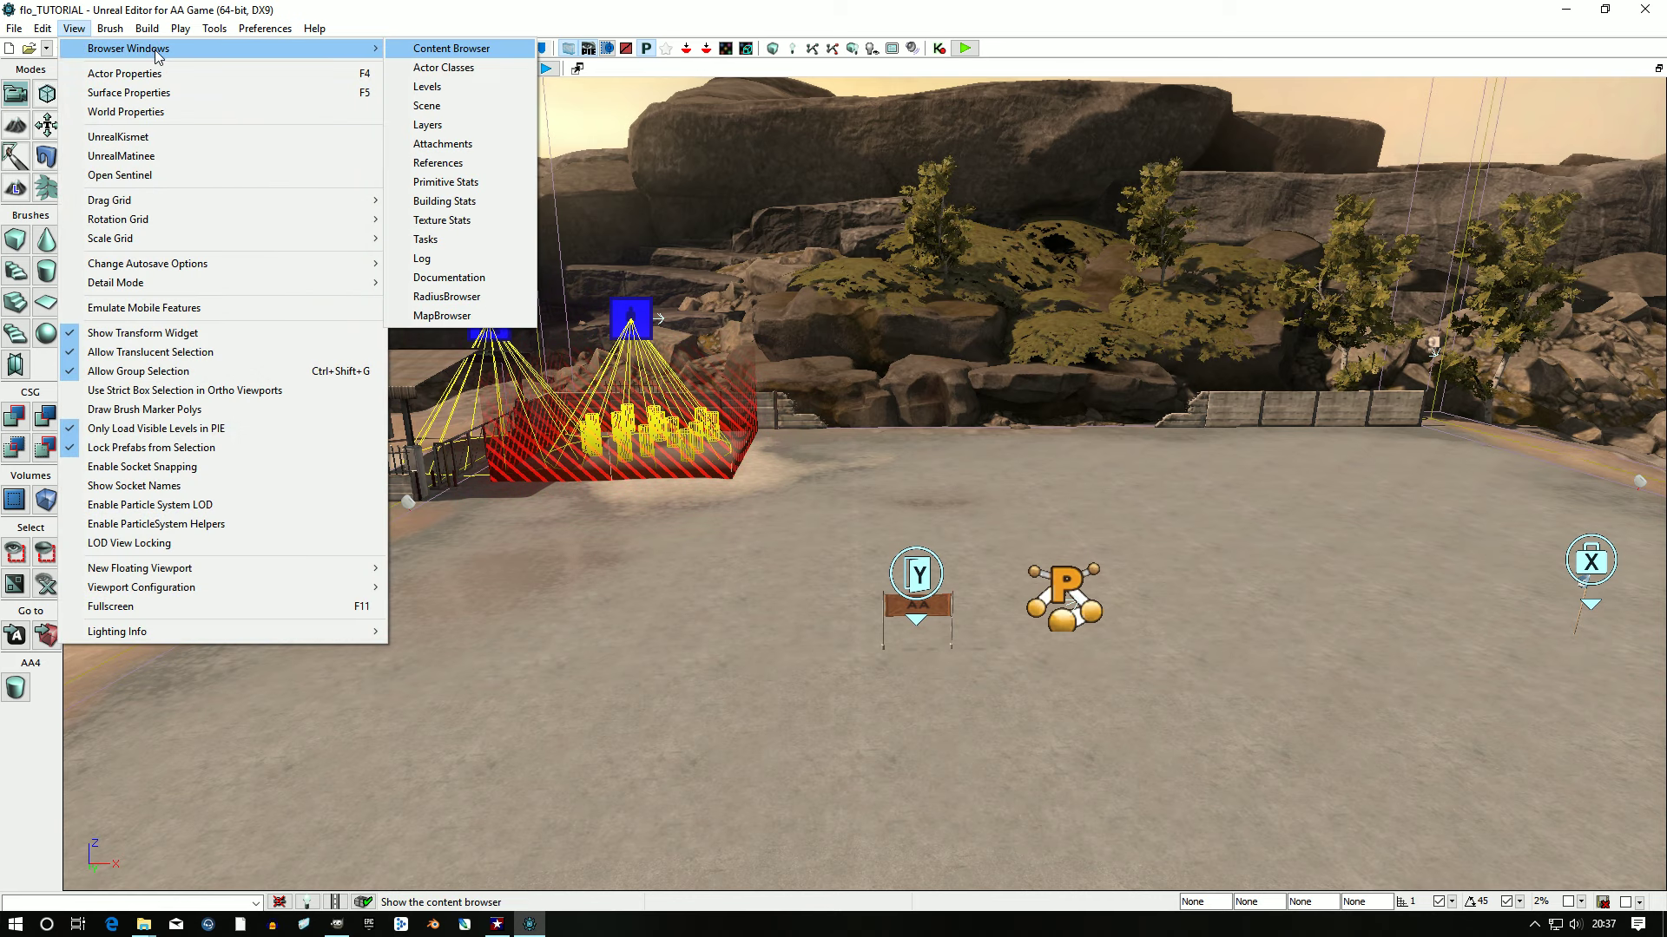
left_click(460, 316)
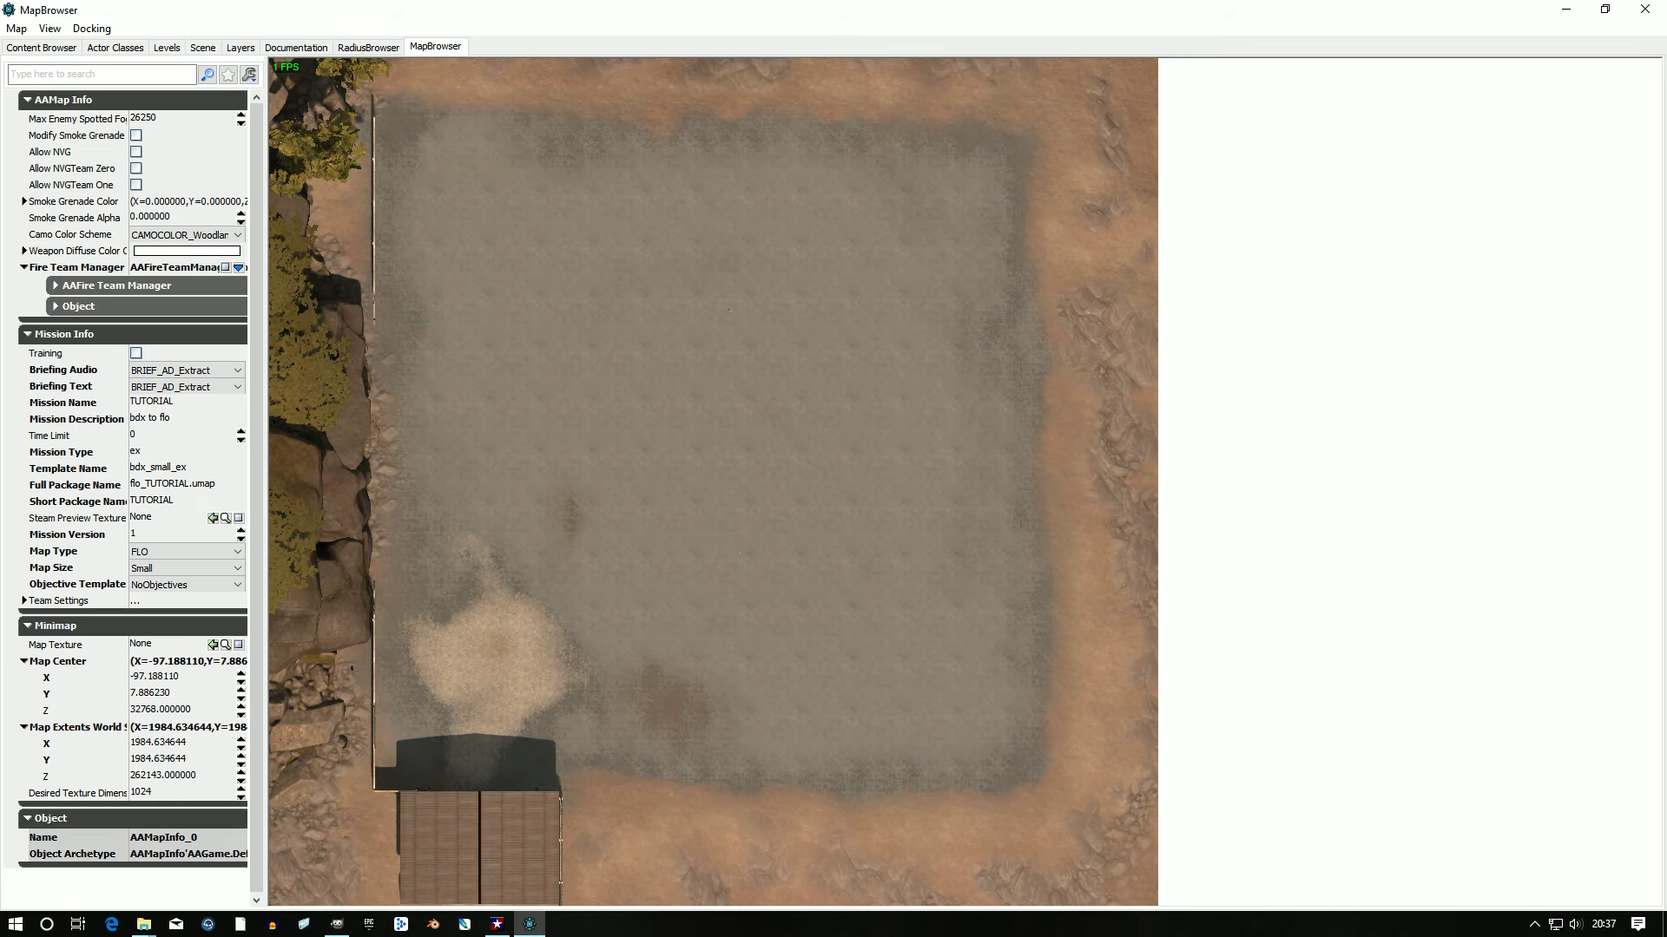
left_click(16, 28)
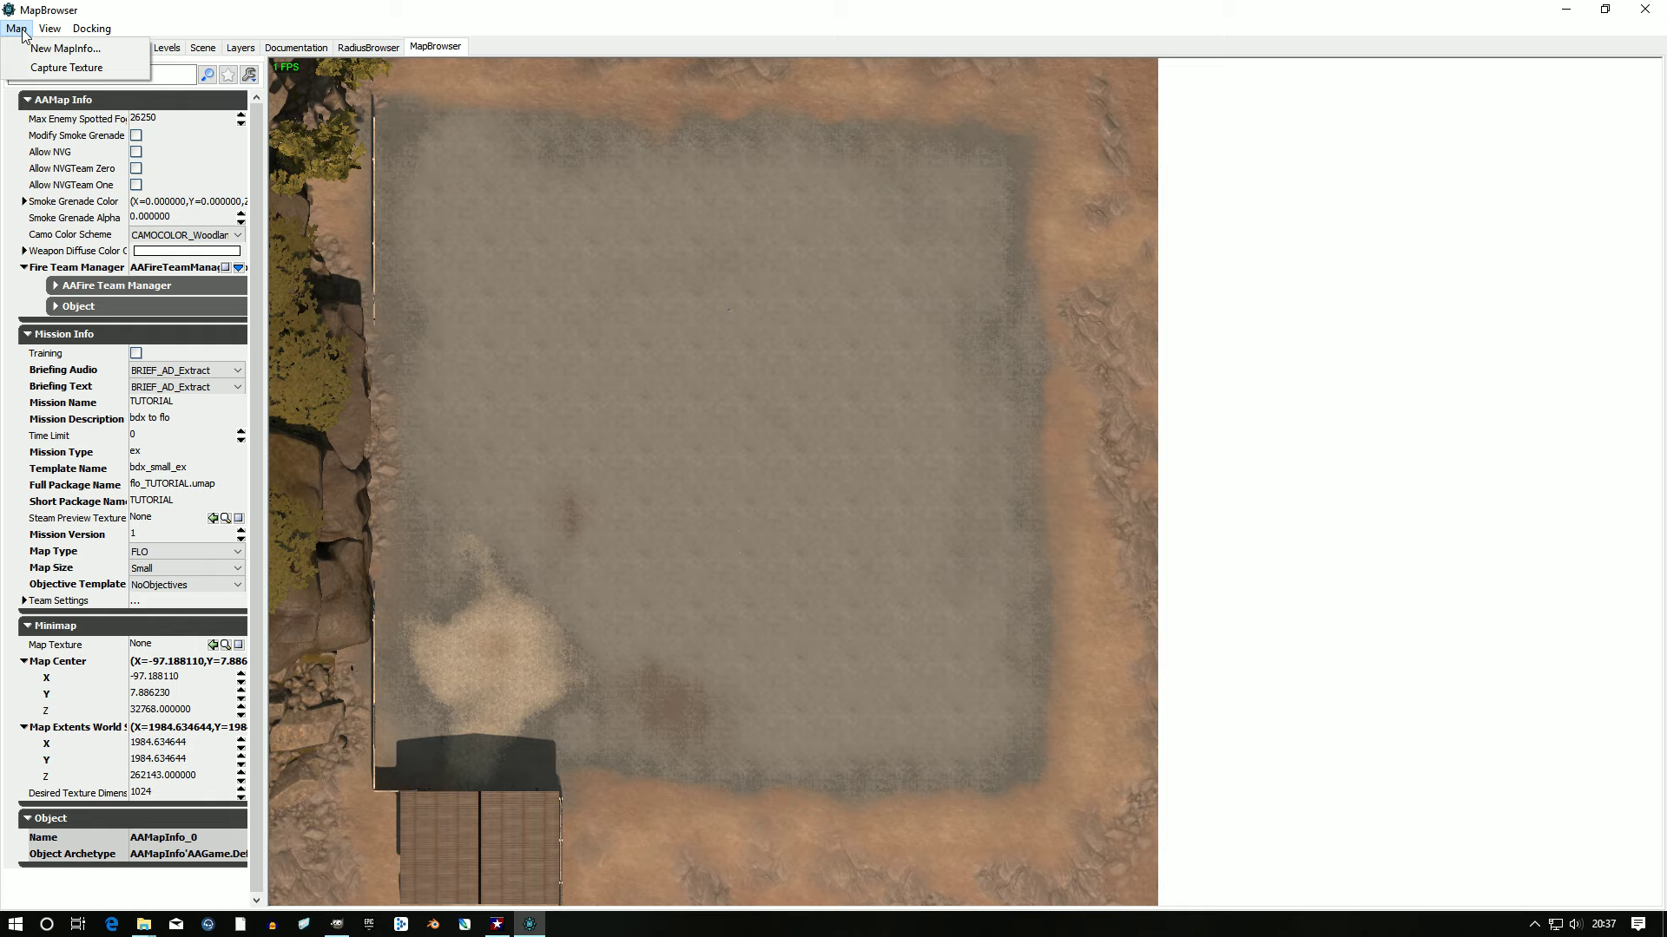
left_click(39, 68)
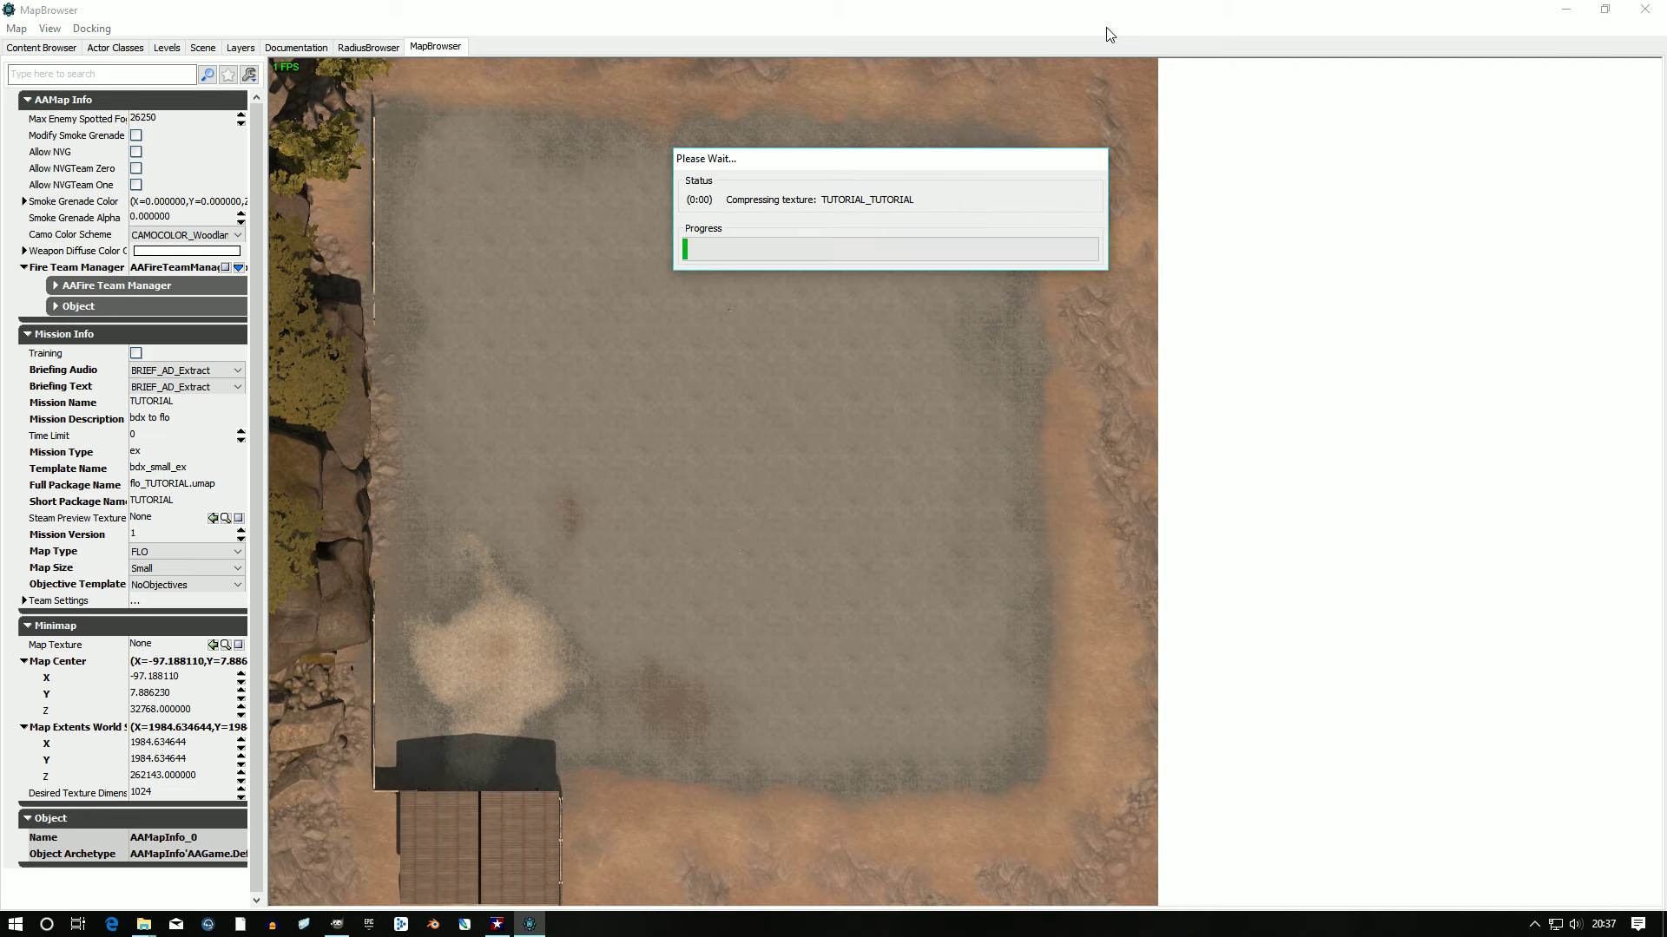
left_click(1644, 8)
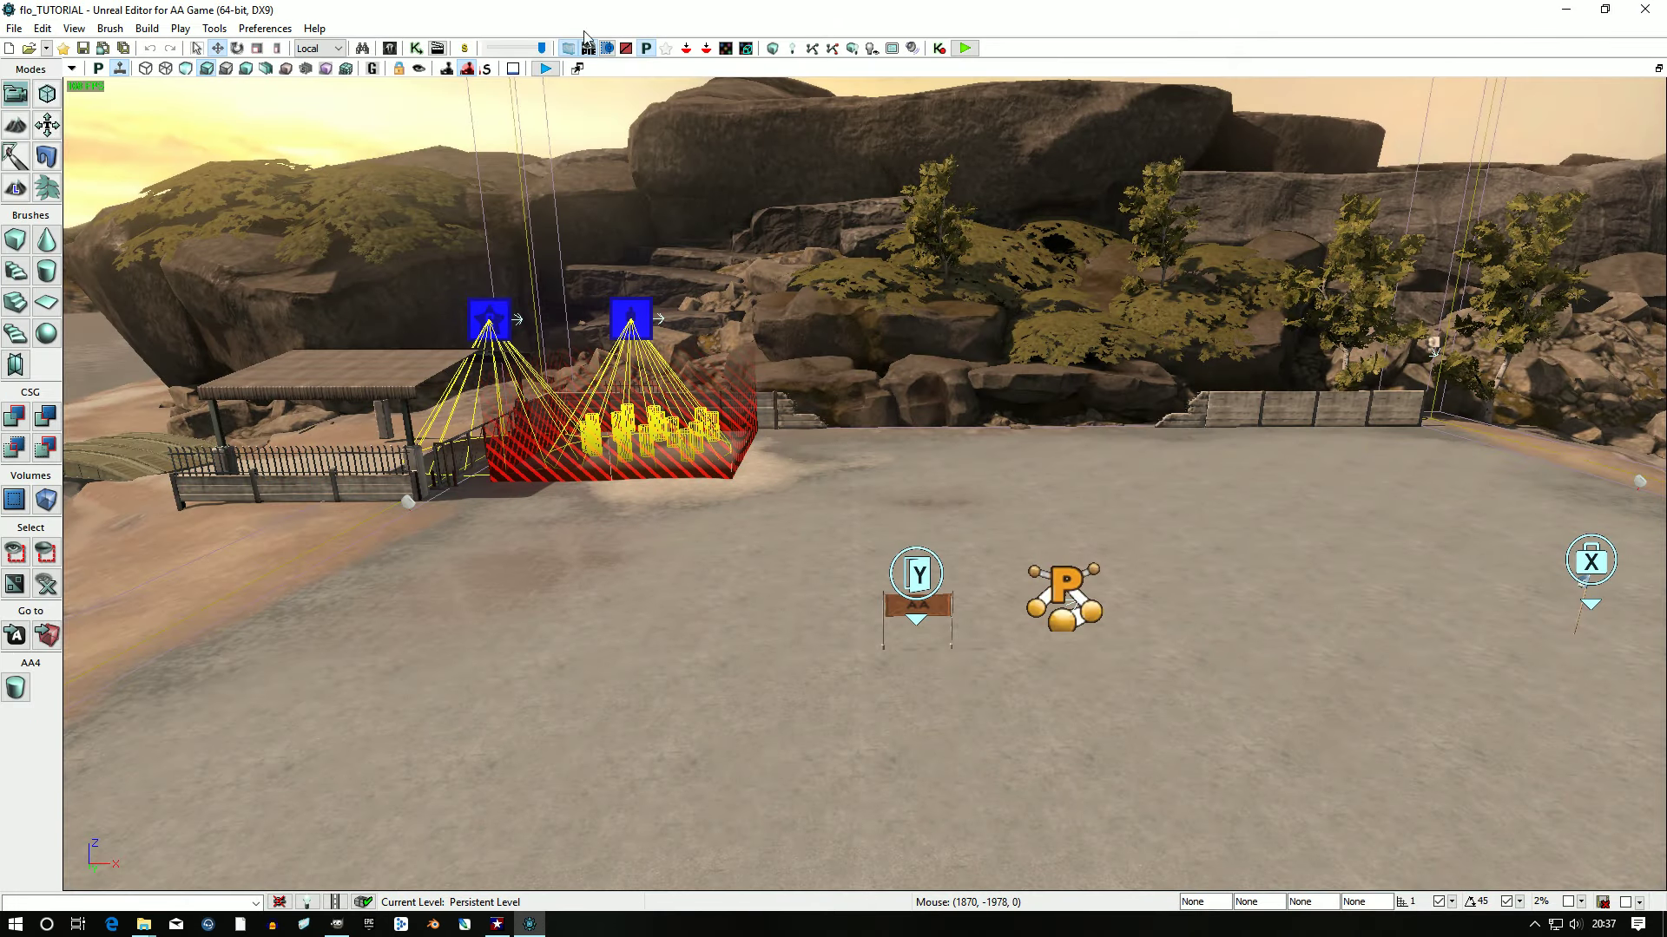
left_click(13, 27)
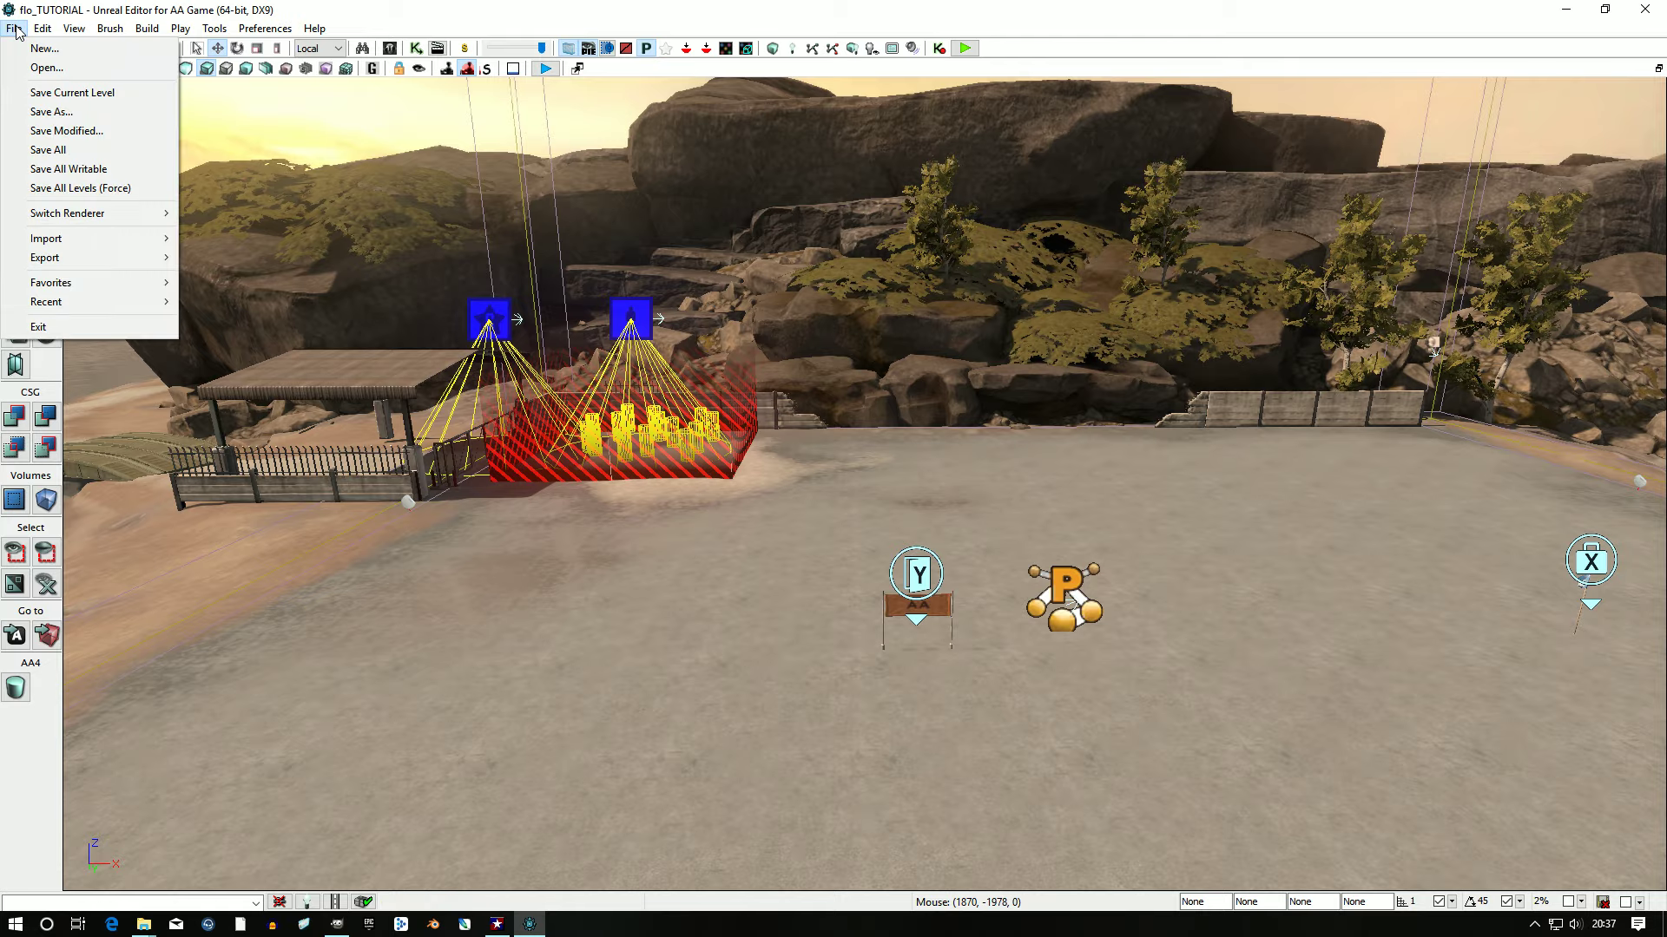
left_click(48, 149)
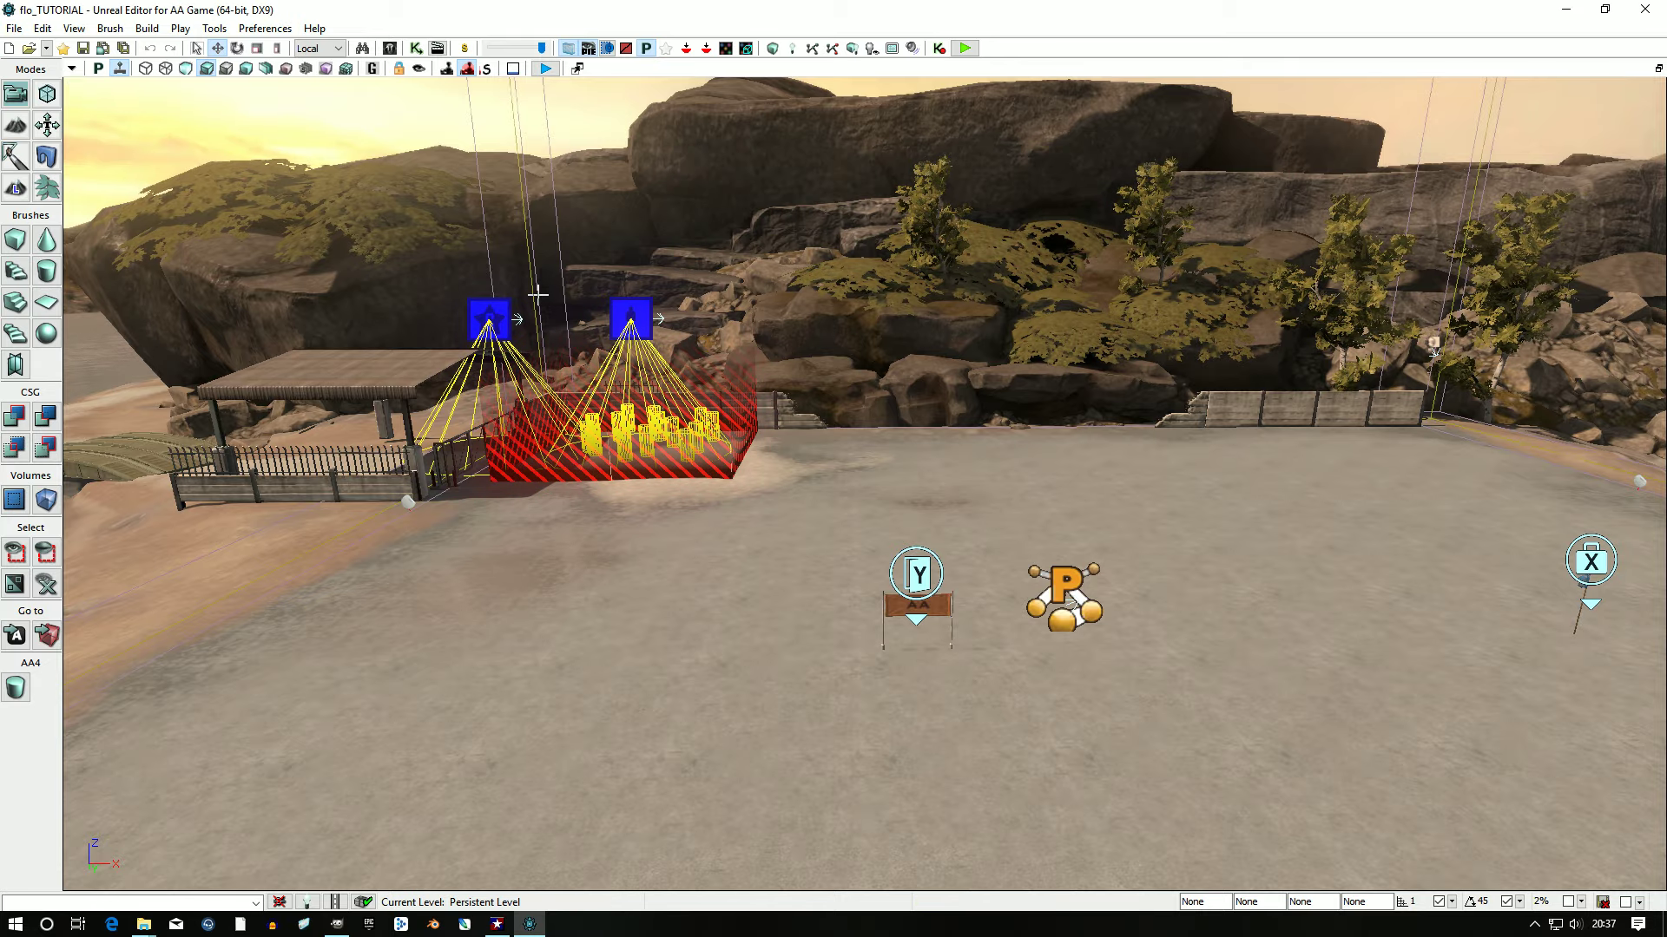
Step: Start saving the map under a new location and create a folder named FLO TUTOR TEST inside MissionEditor
left_click_drag(538, 293, 553, 341)
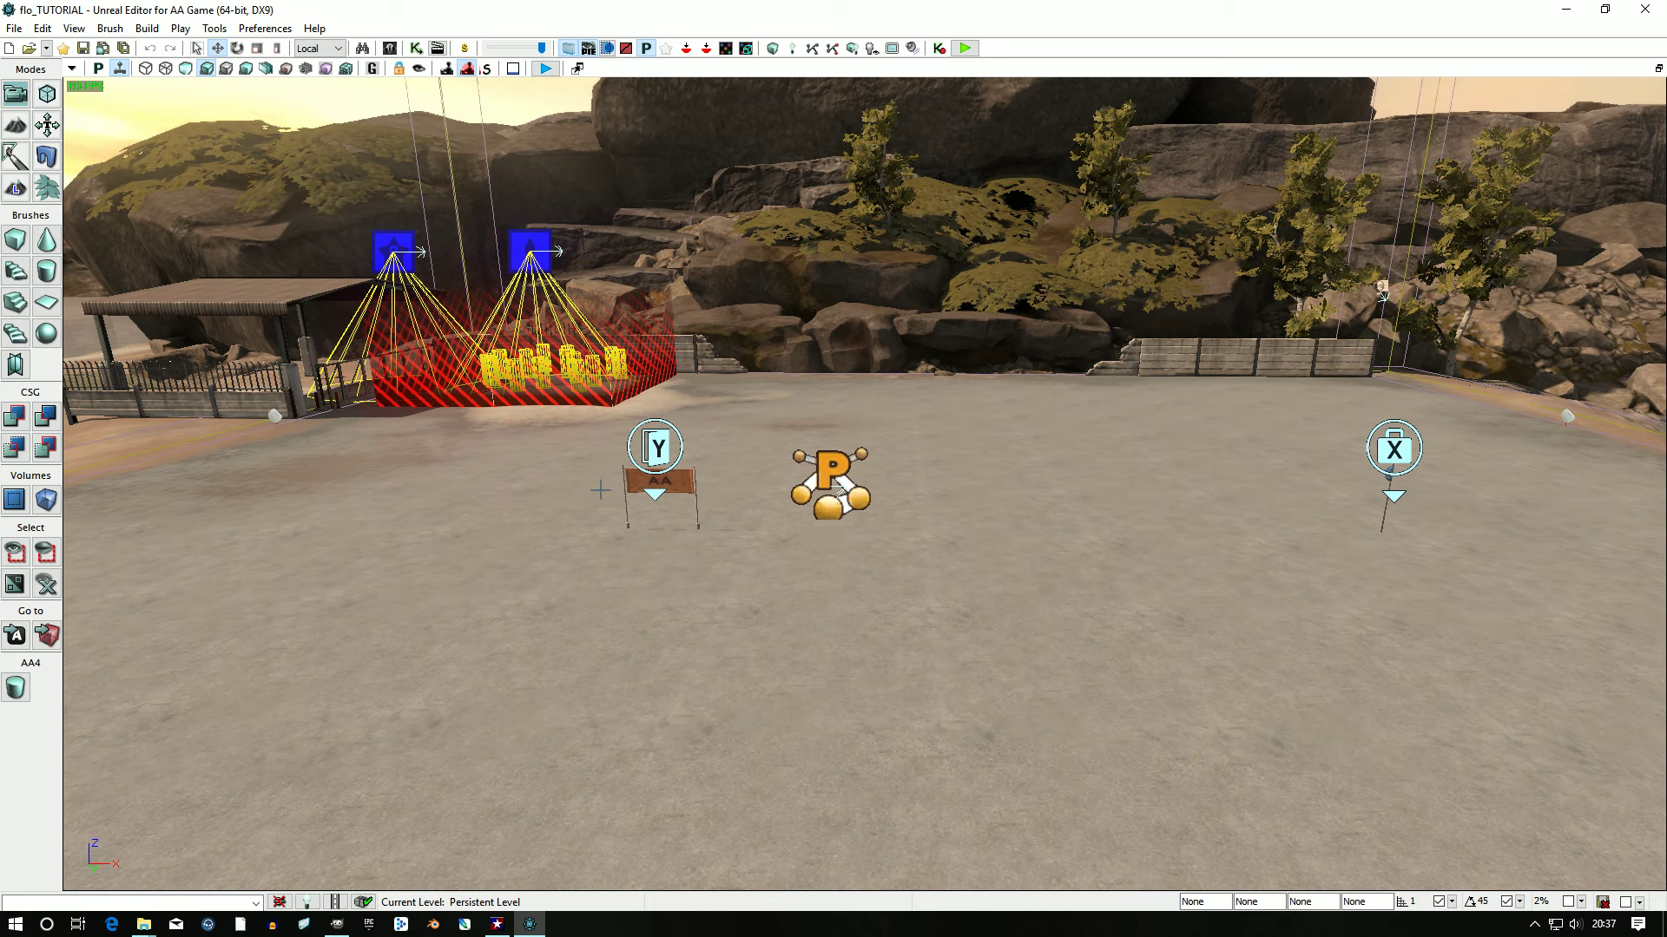
left_click(13, 28)
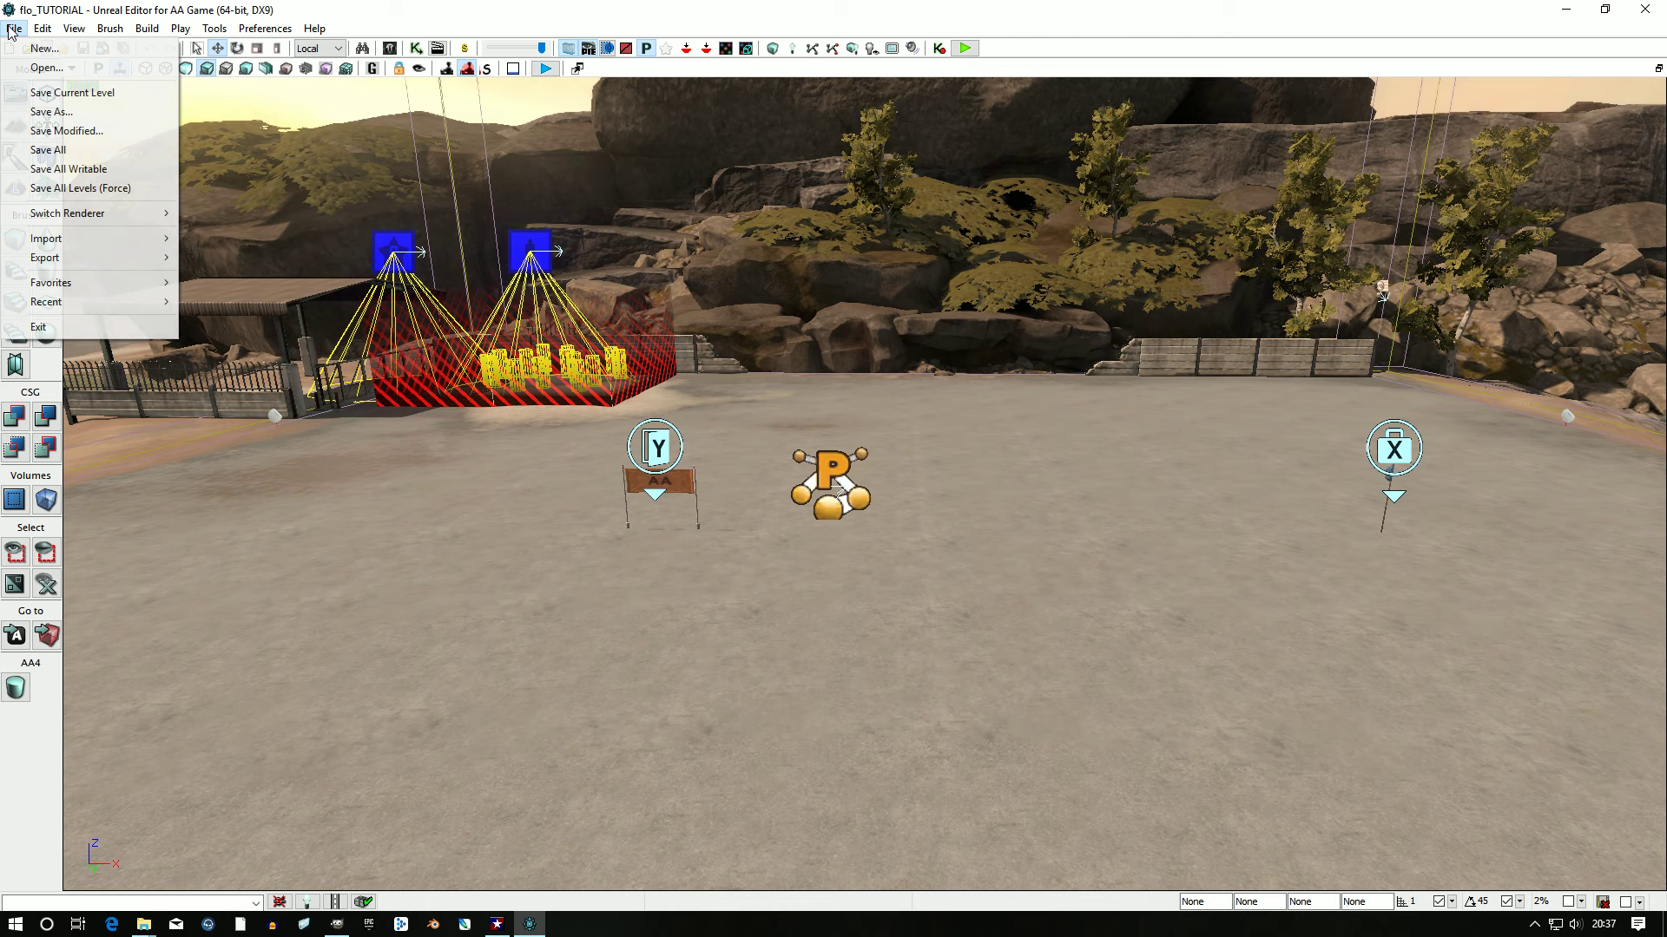
left_click(52, 112)
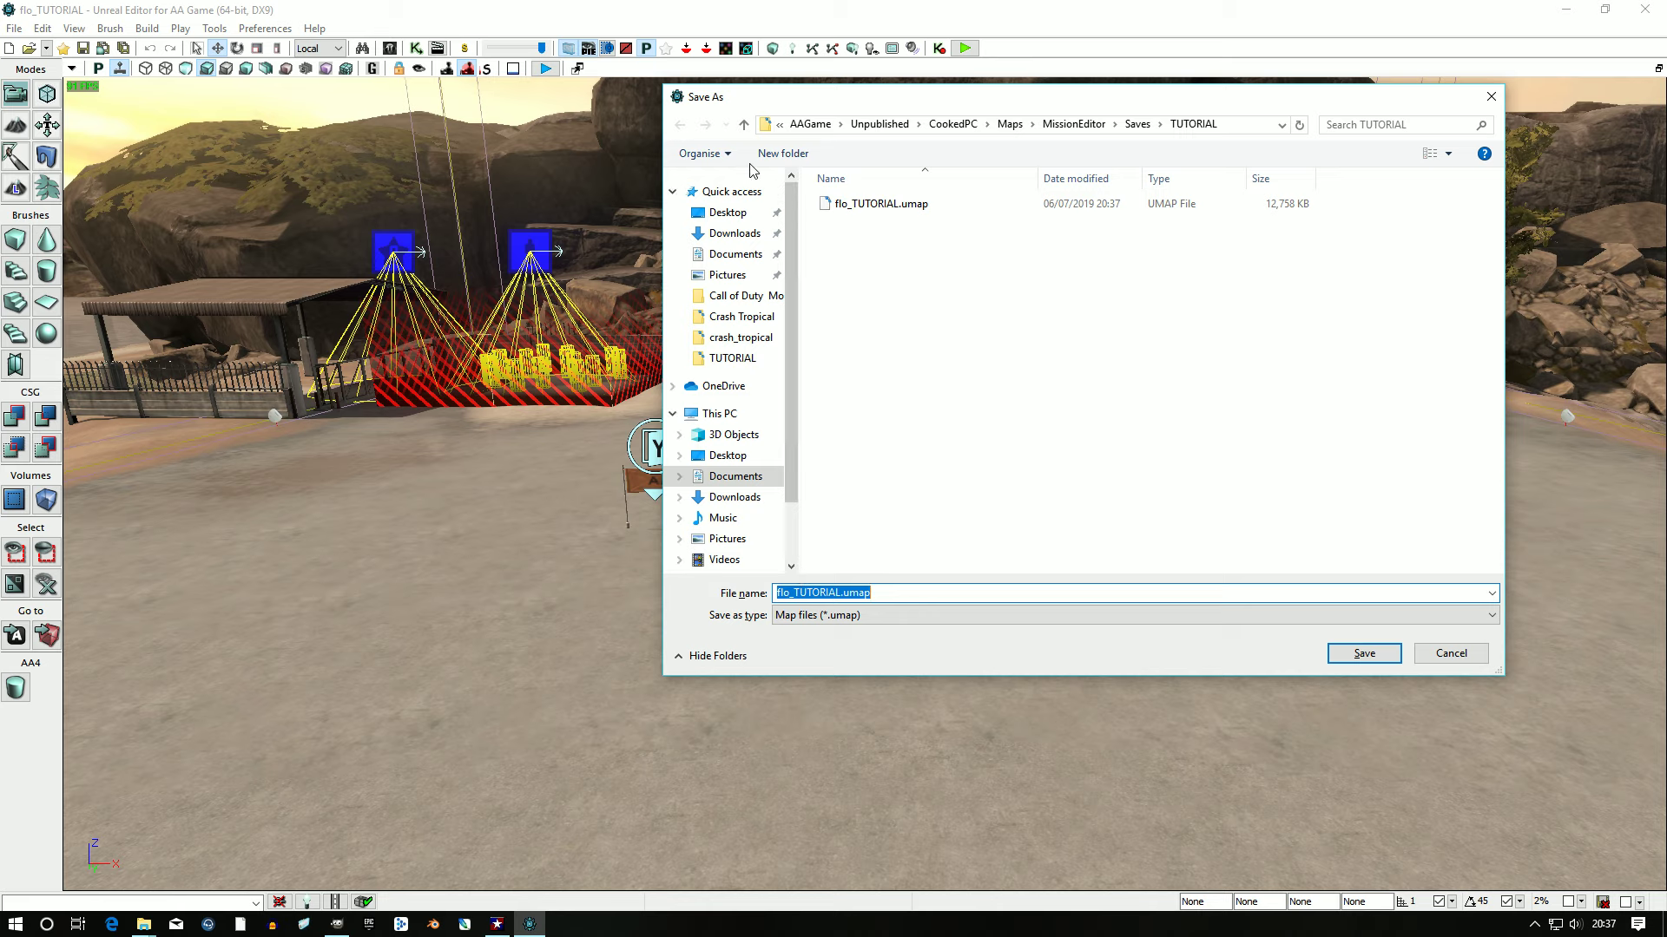
left_click(745, 125)
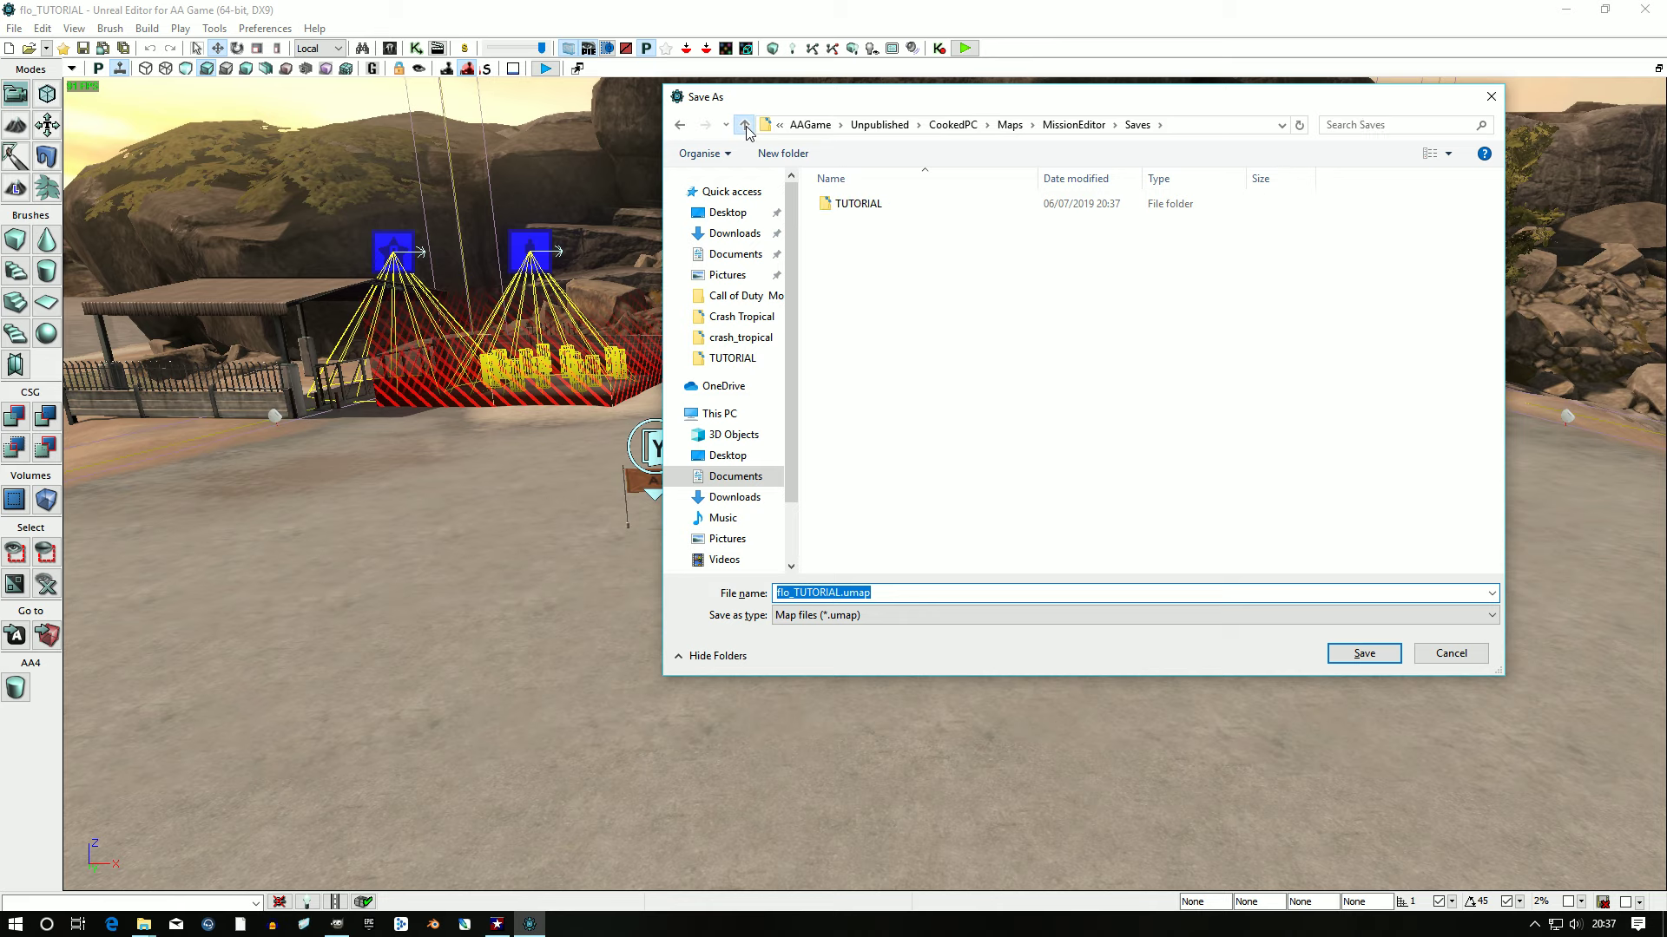
left_click(744, 125)
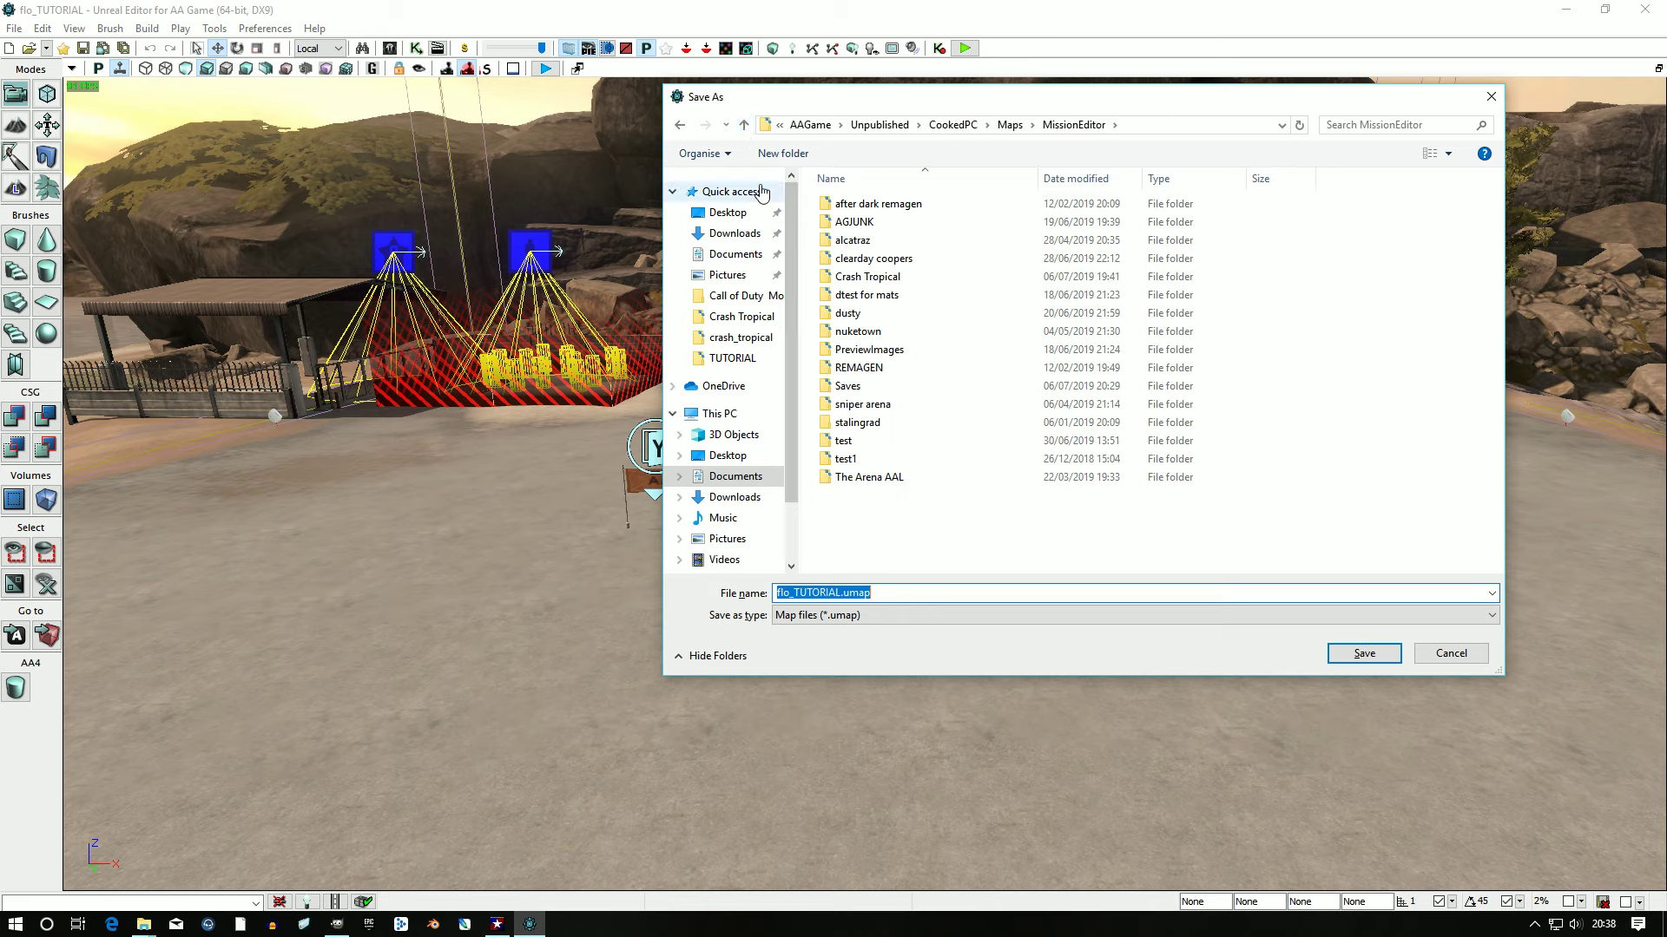
right_click(830, 507)
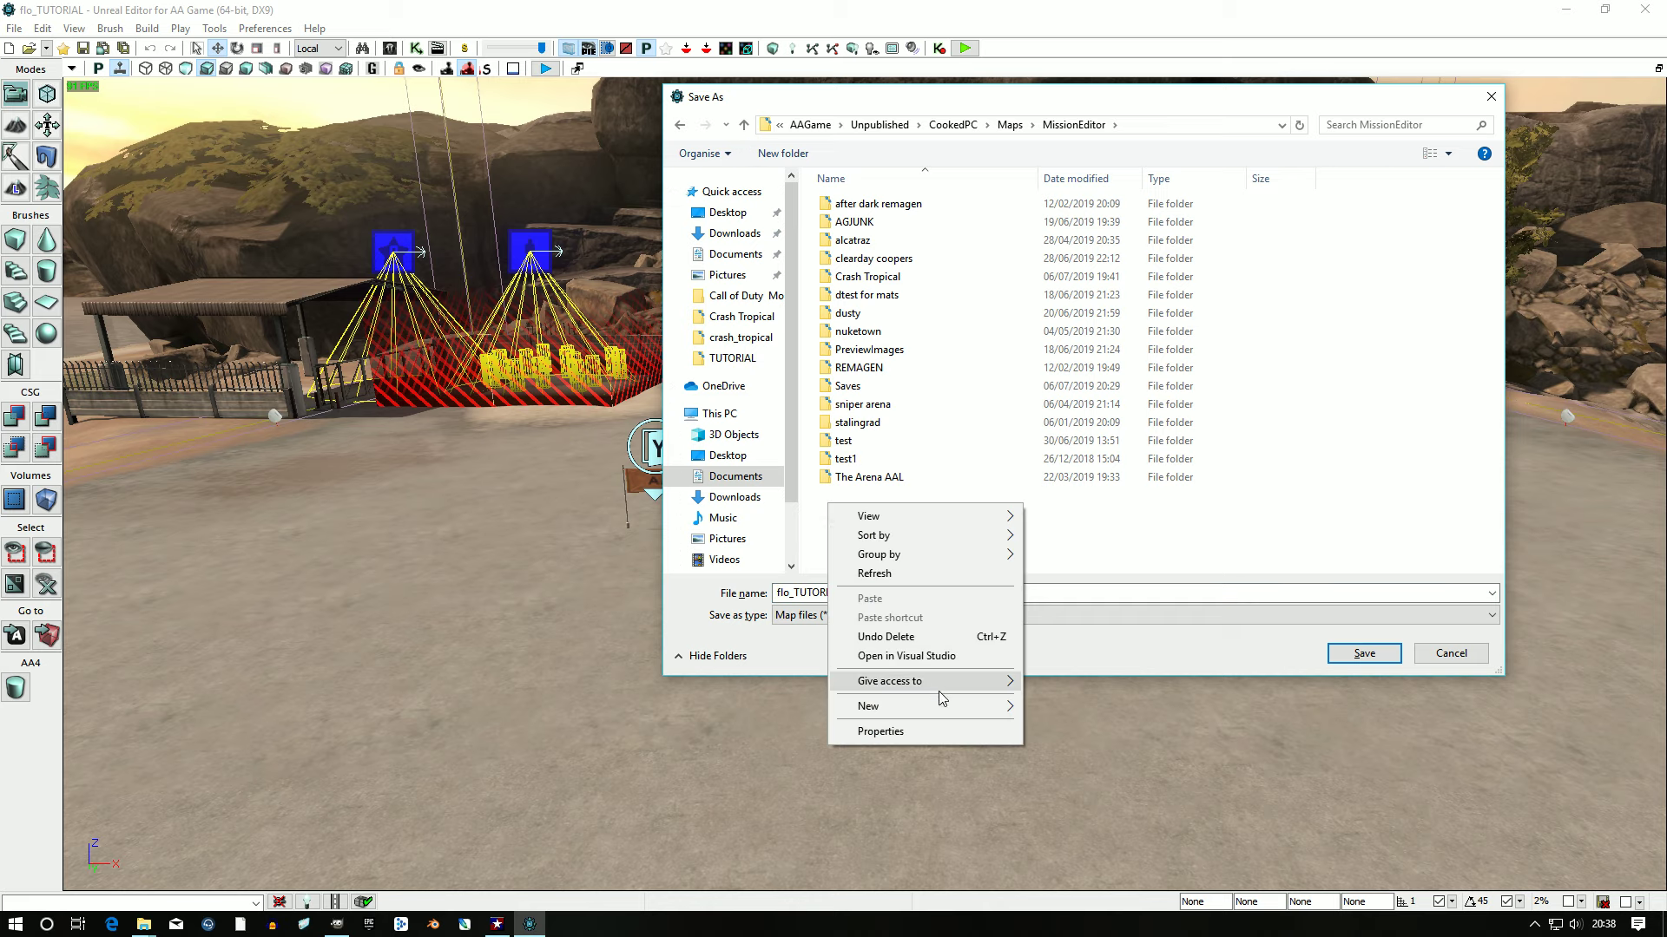
mouse_move(987, 707)
left_click(1044, 708)
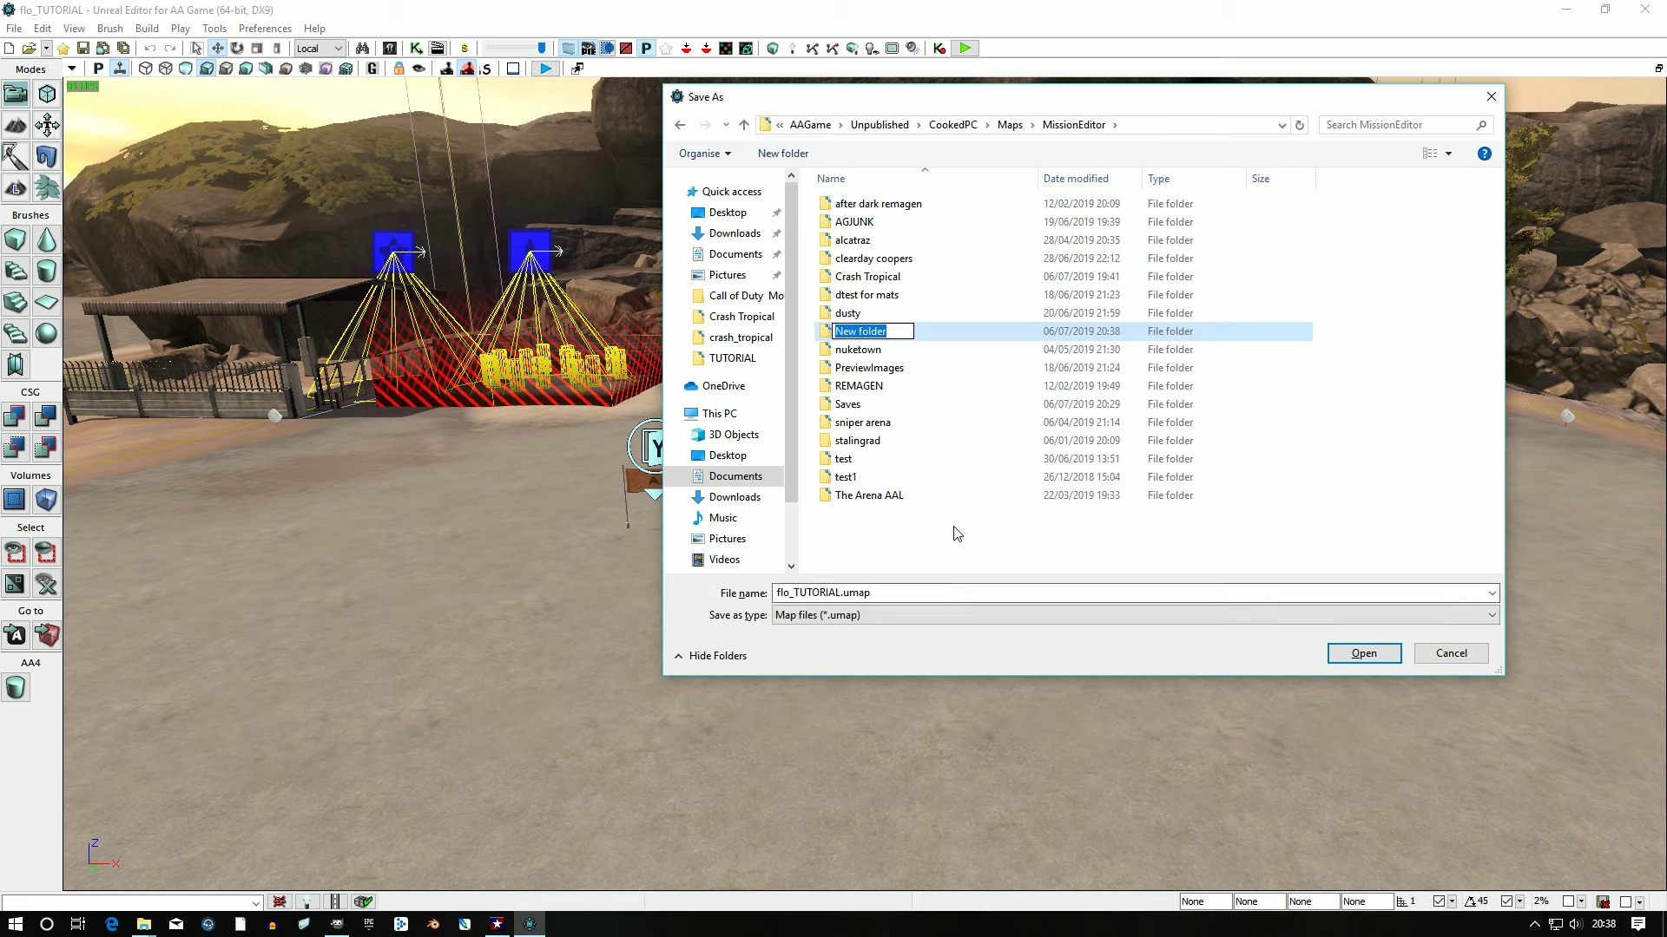
type("FLO TUTO")
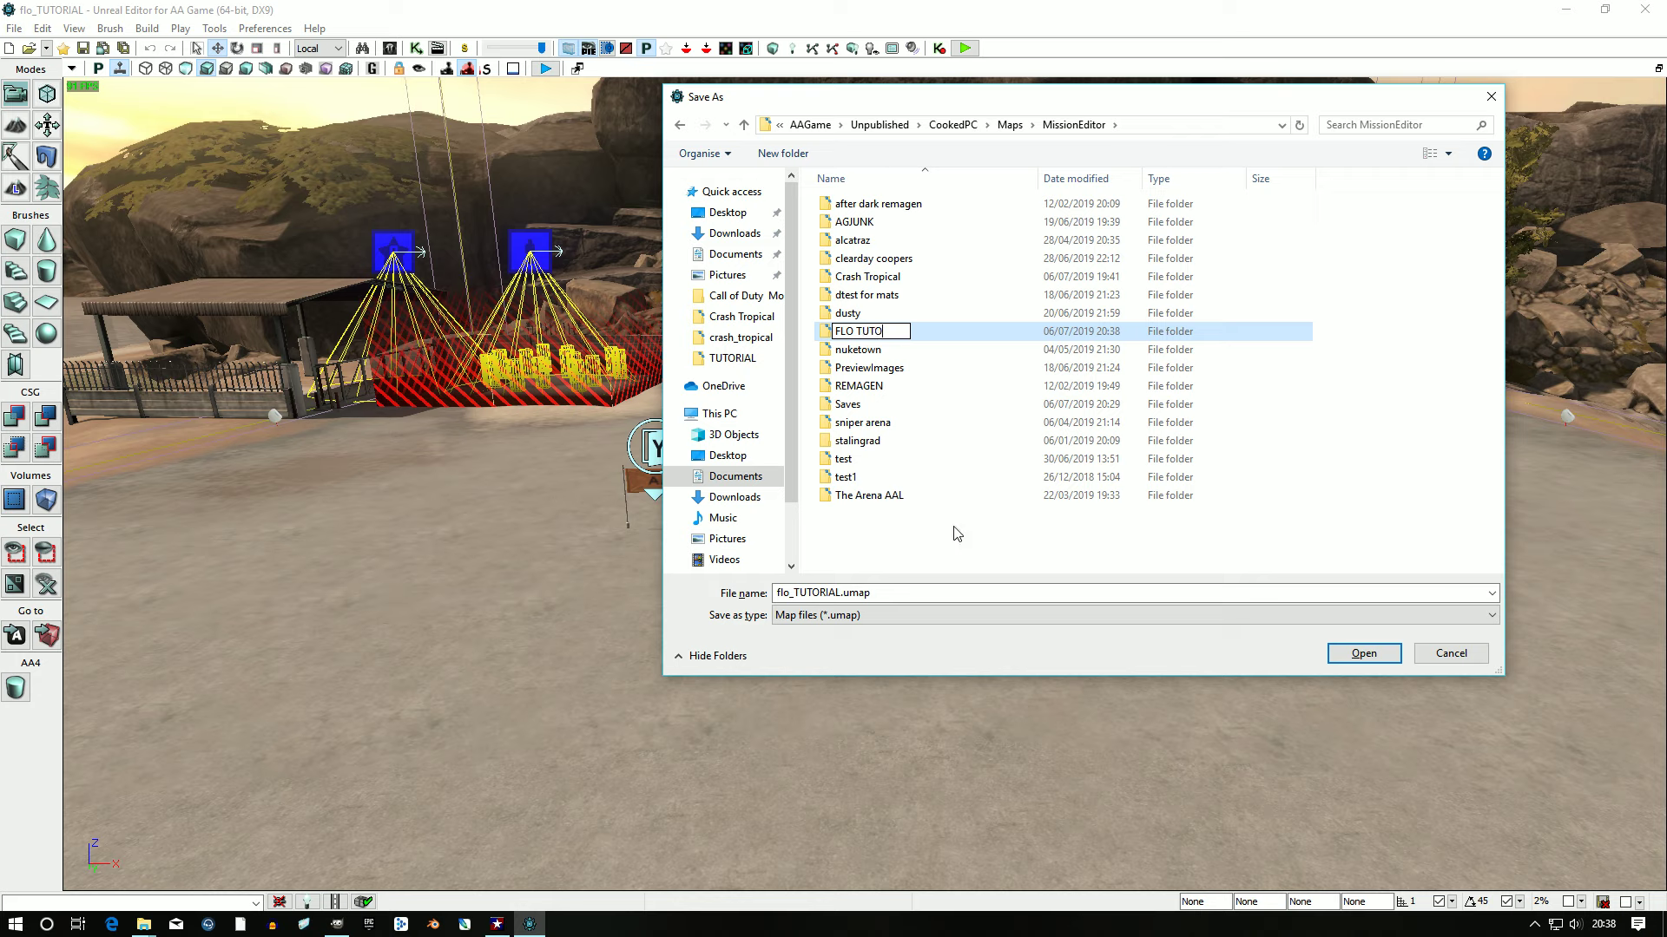
type("R TEST")
left_click(957, 534)
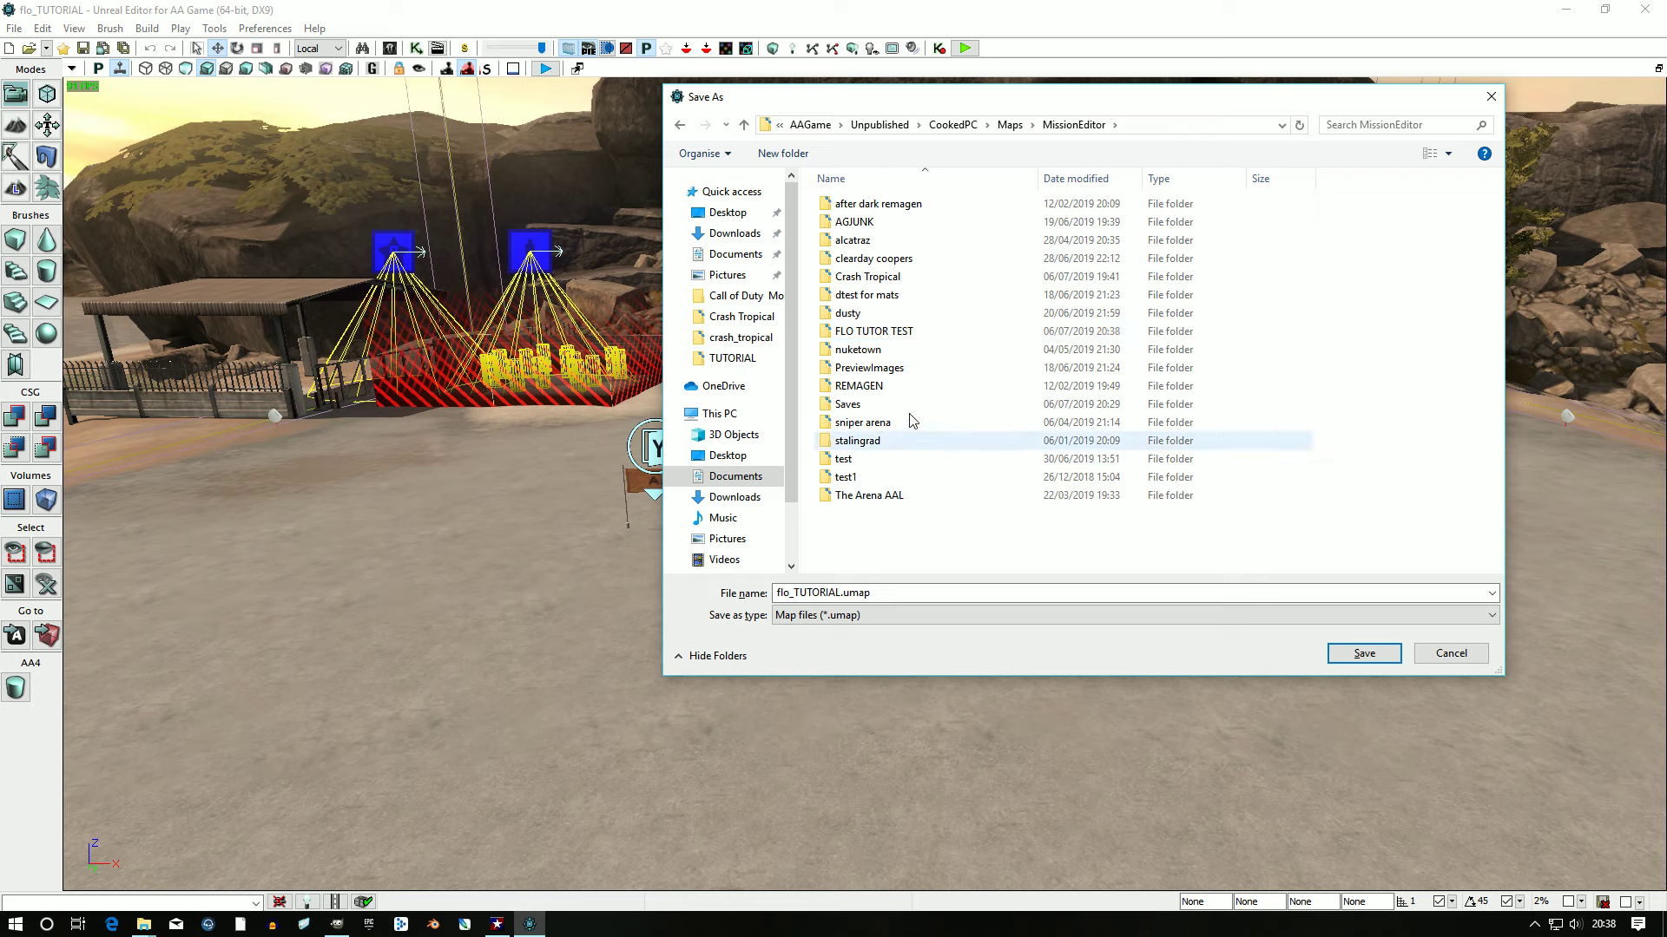
Step: Save the map as flo_TUTORIAL.umap in the FLO TUTOR TEST folder
left_click(894, 339)
double_click(894, 339)
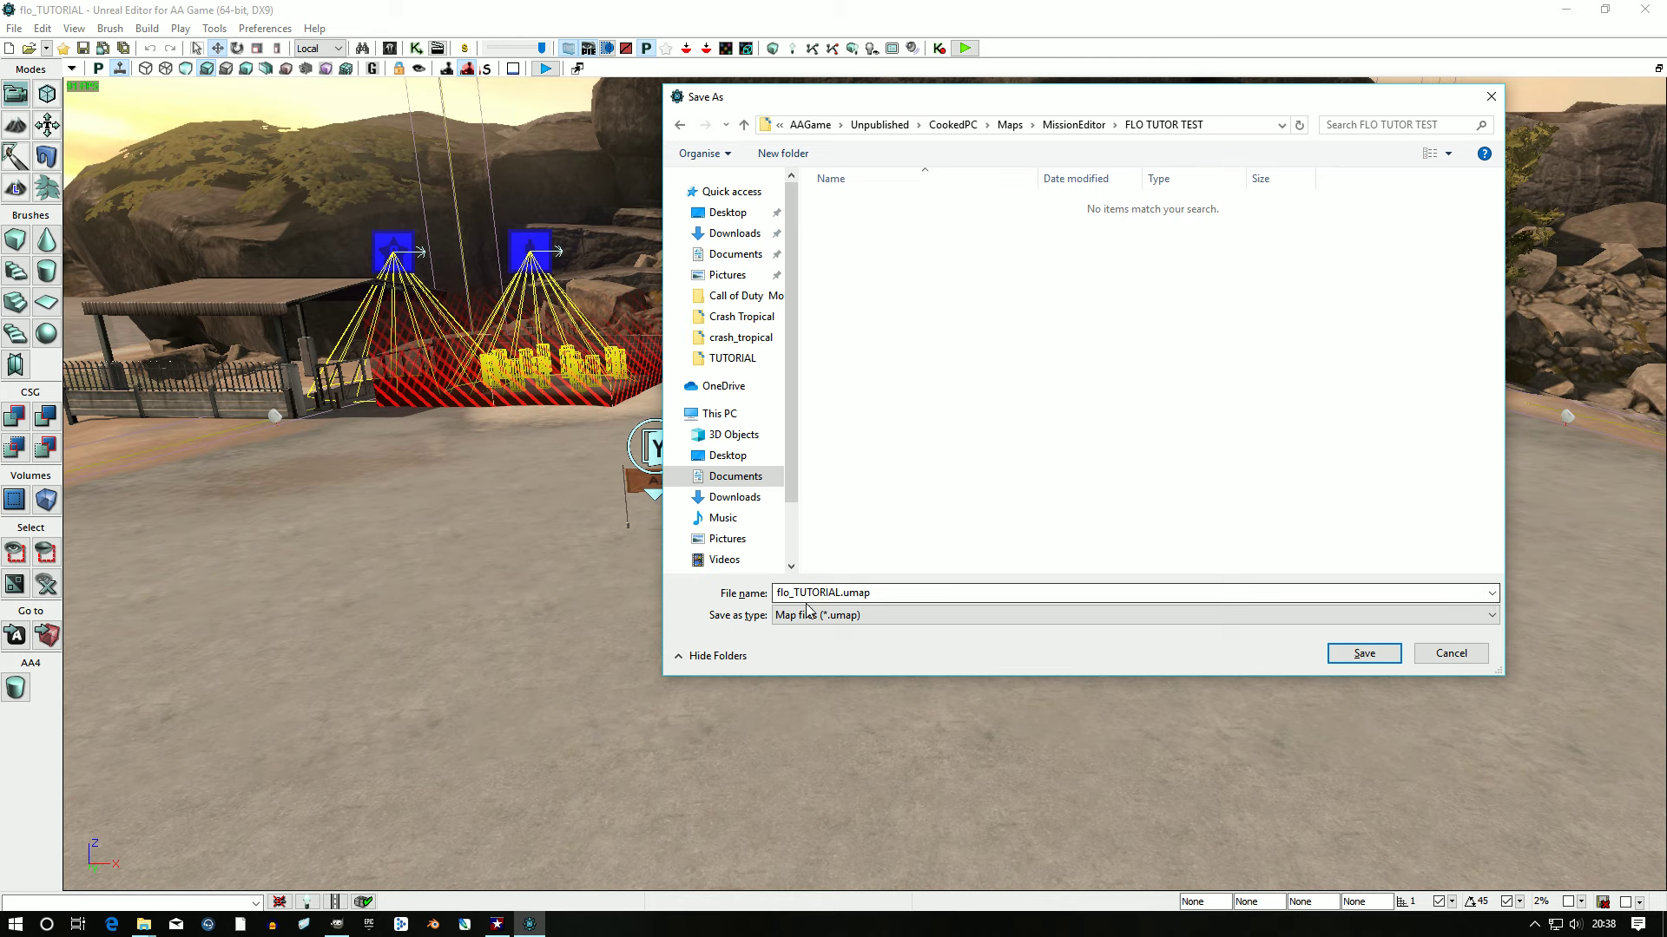
left_click(1364, 654)
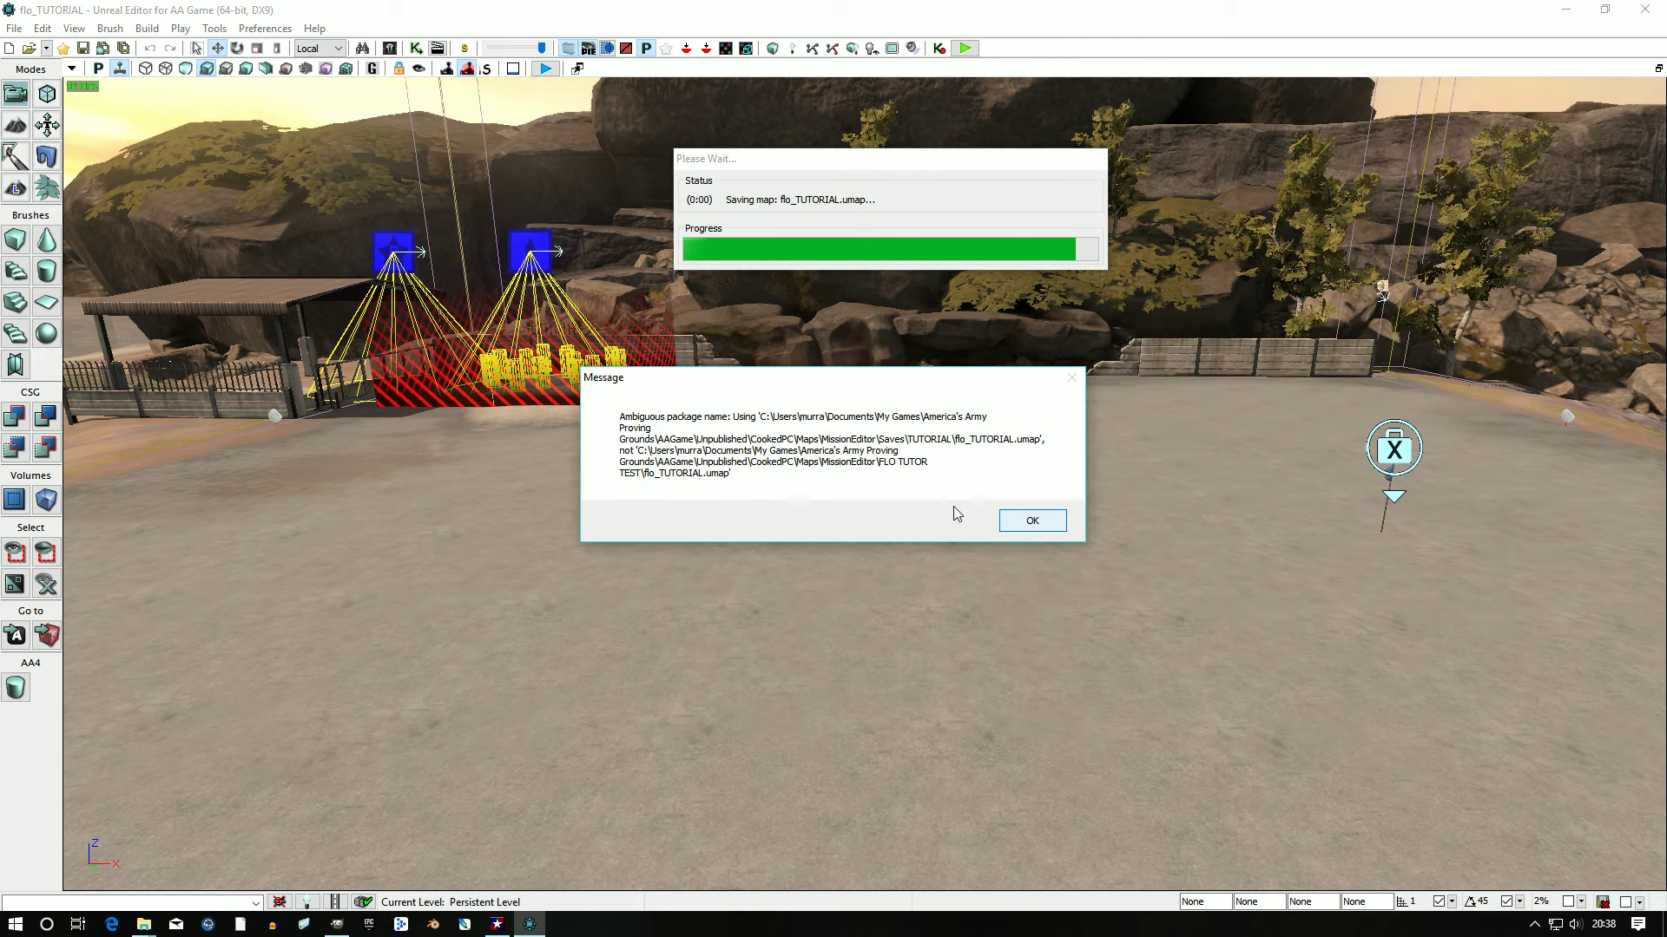
left_click(1052, 526)
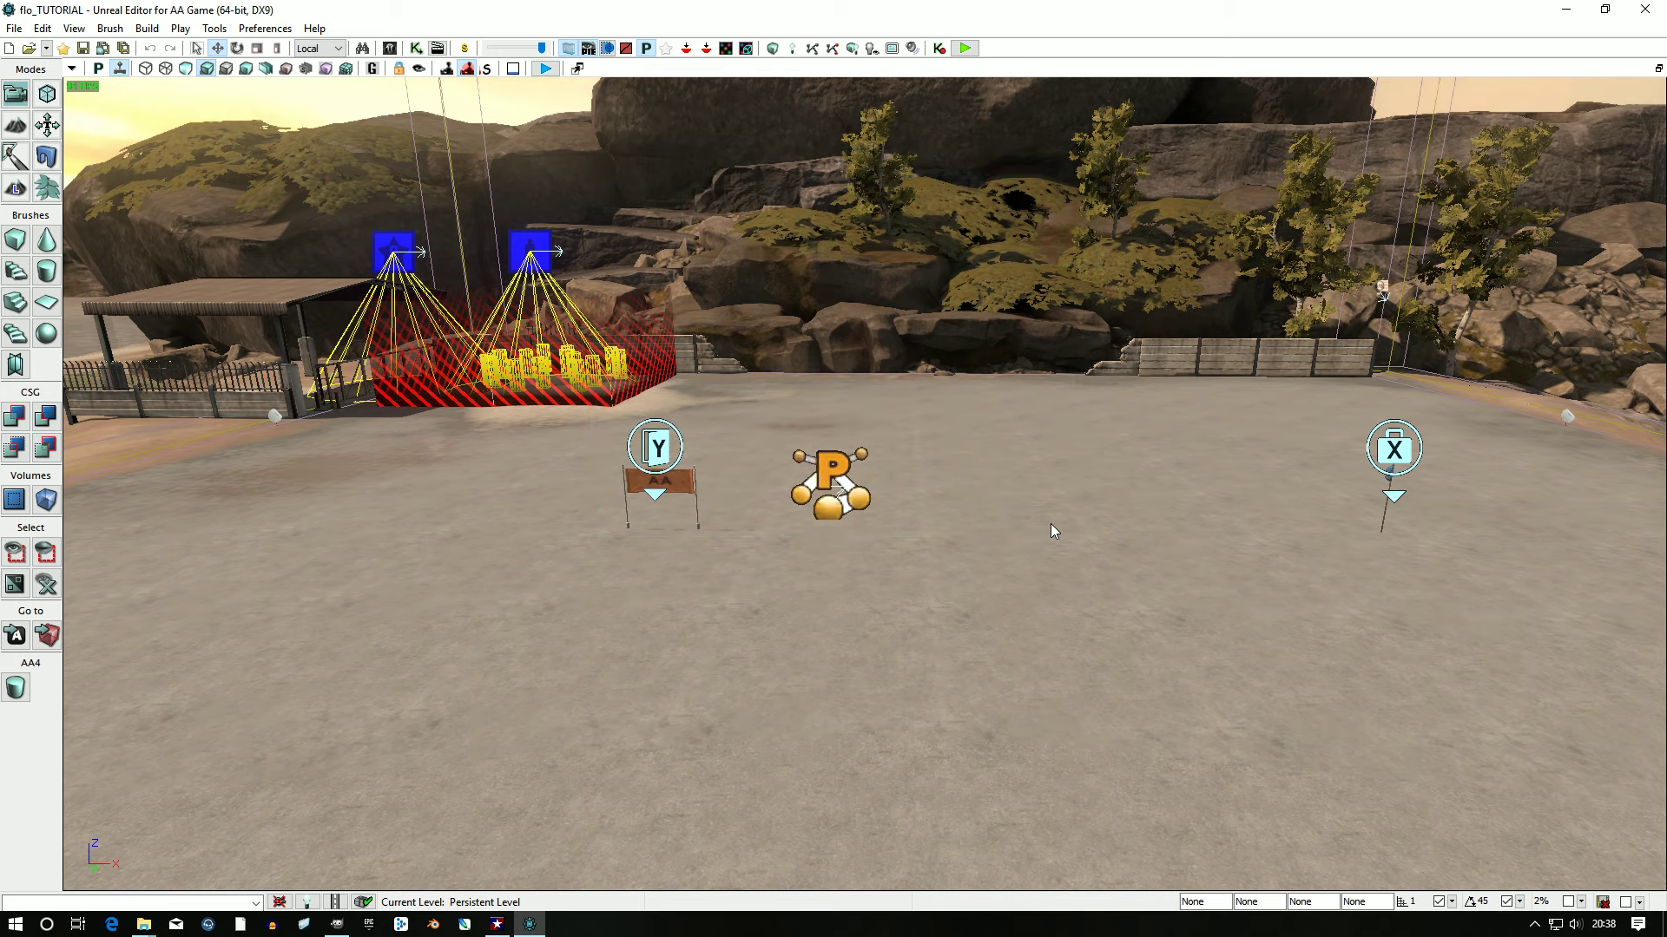
Step: Open the flo_TUTORIAL.umap map from the FLO TUTOR TEST folder inside MissionEditor
left_click(16, 28)
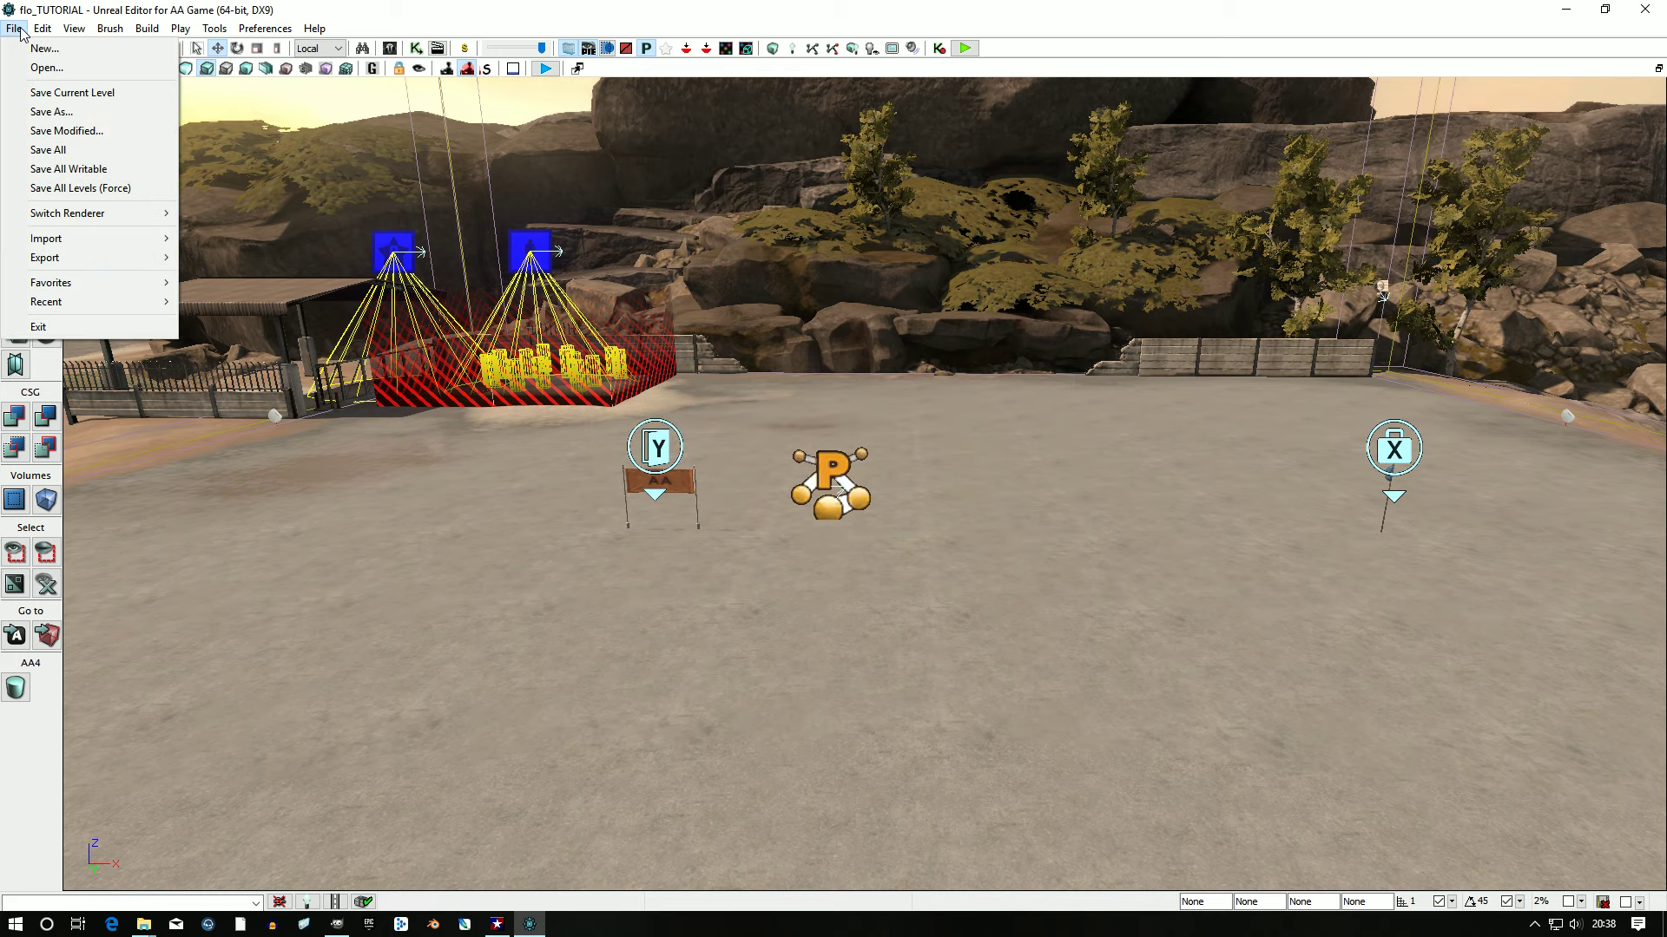
left_click(46, 68)
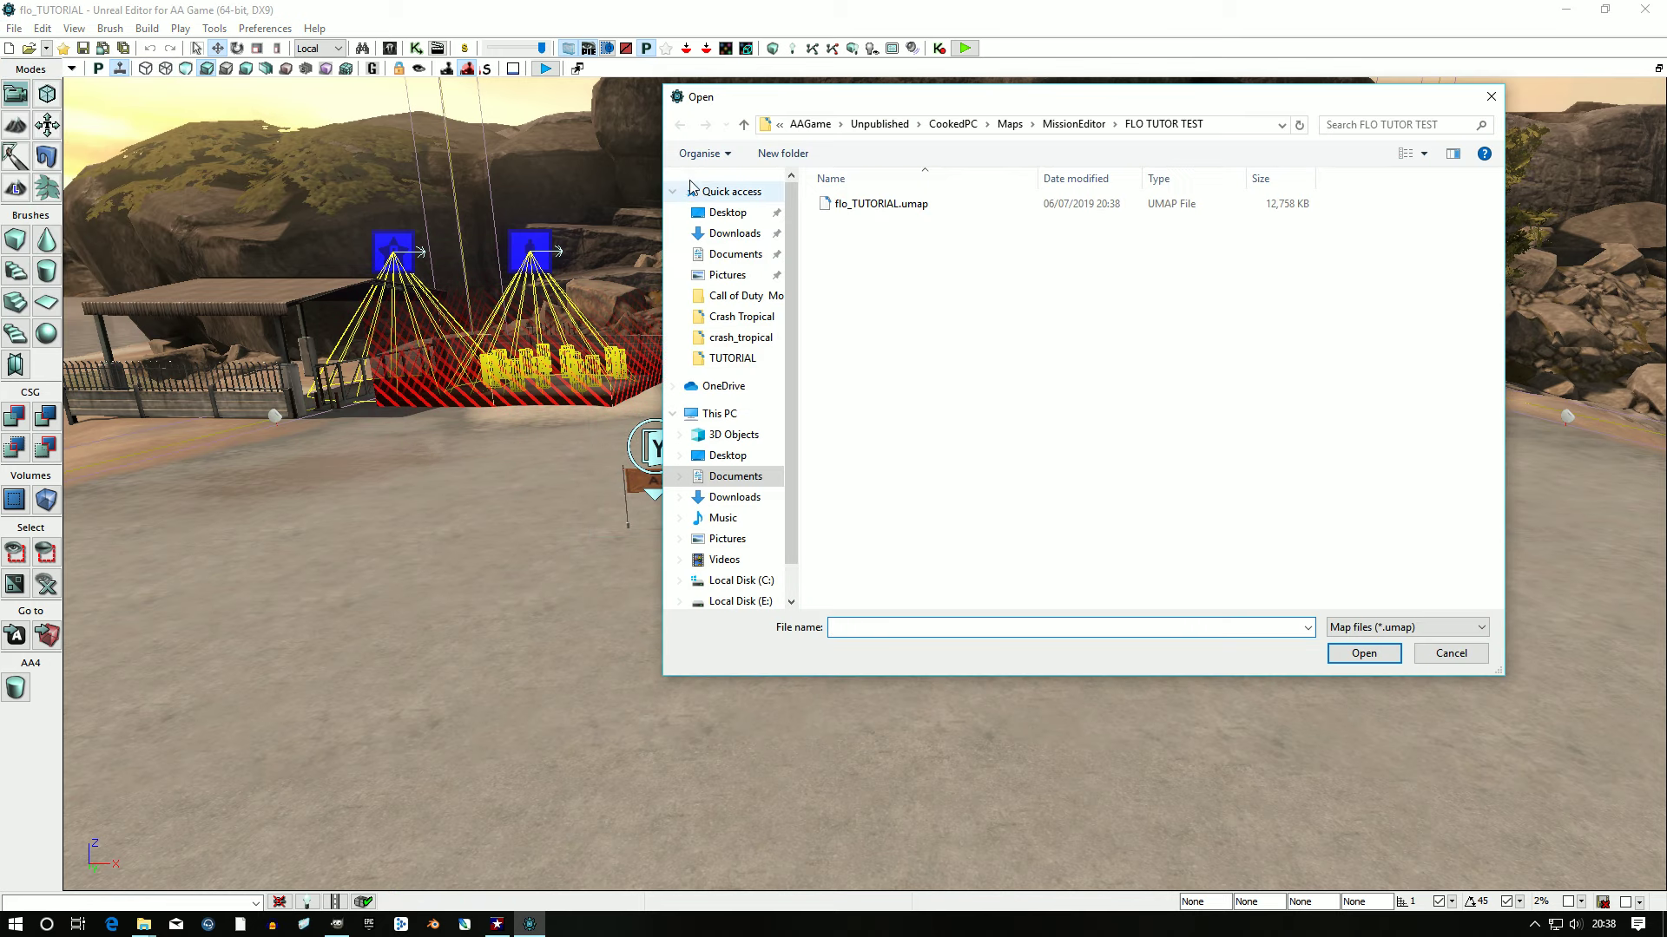
left_click(744, 126)
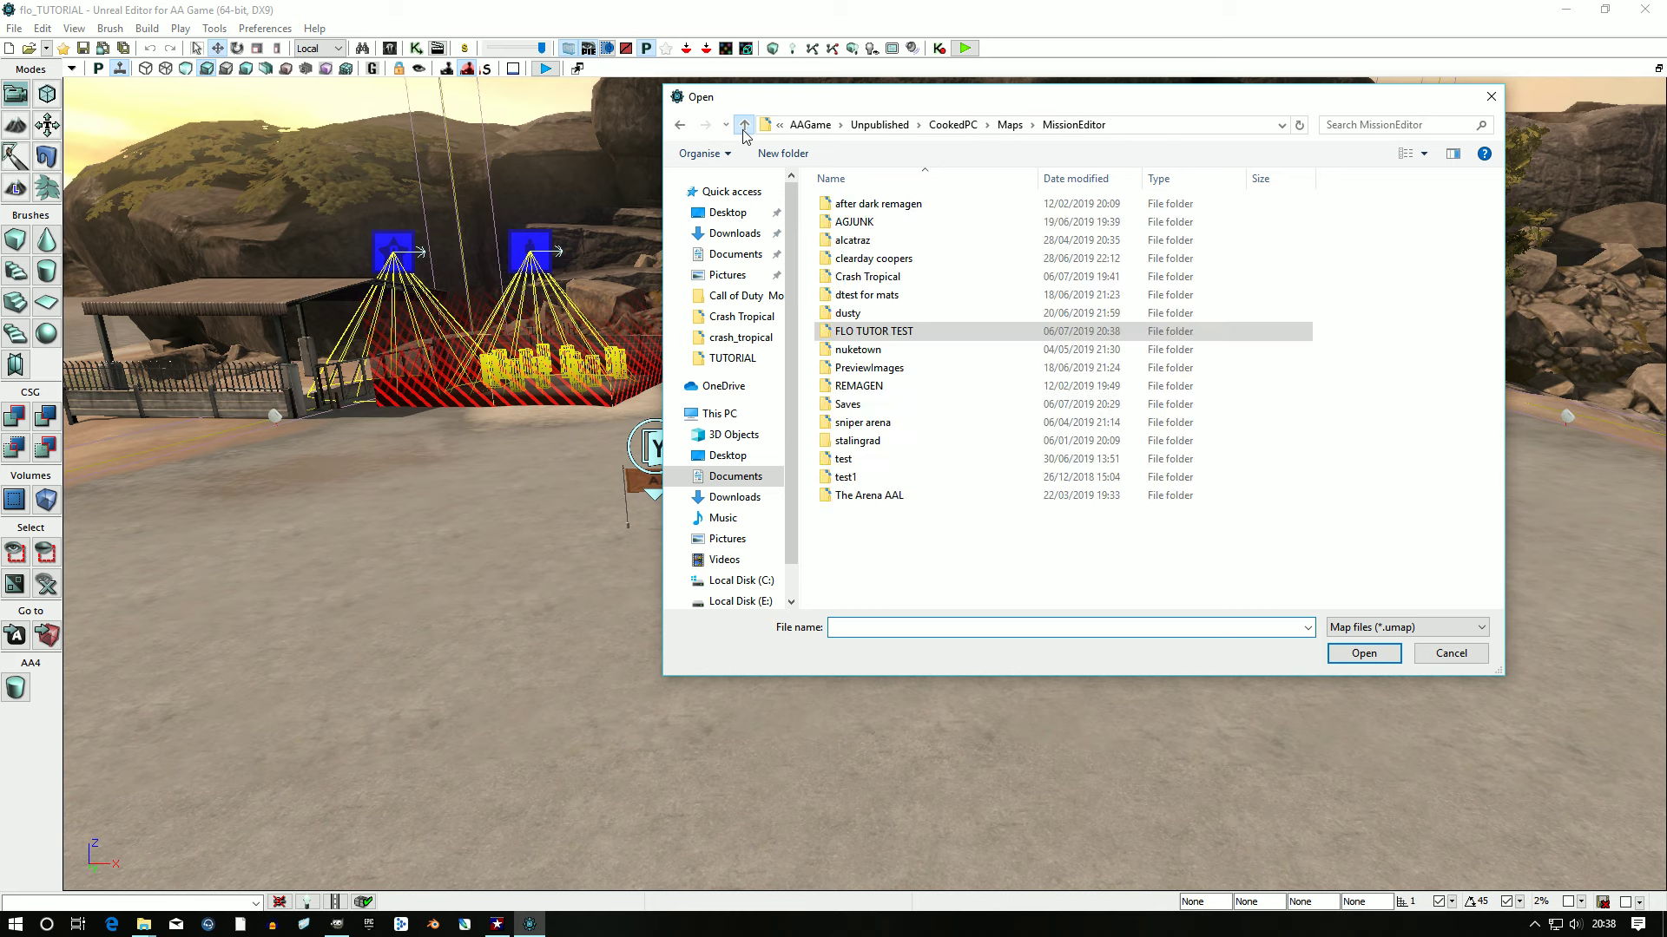
double_click(866, 332)
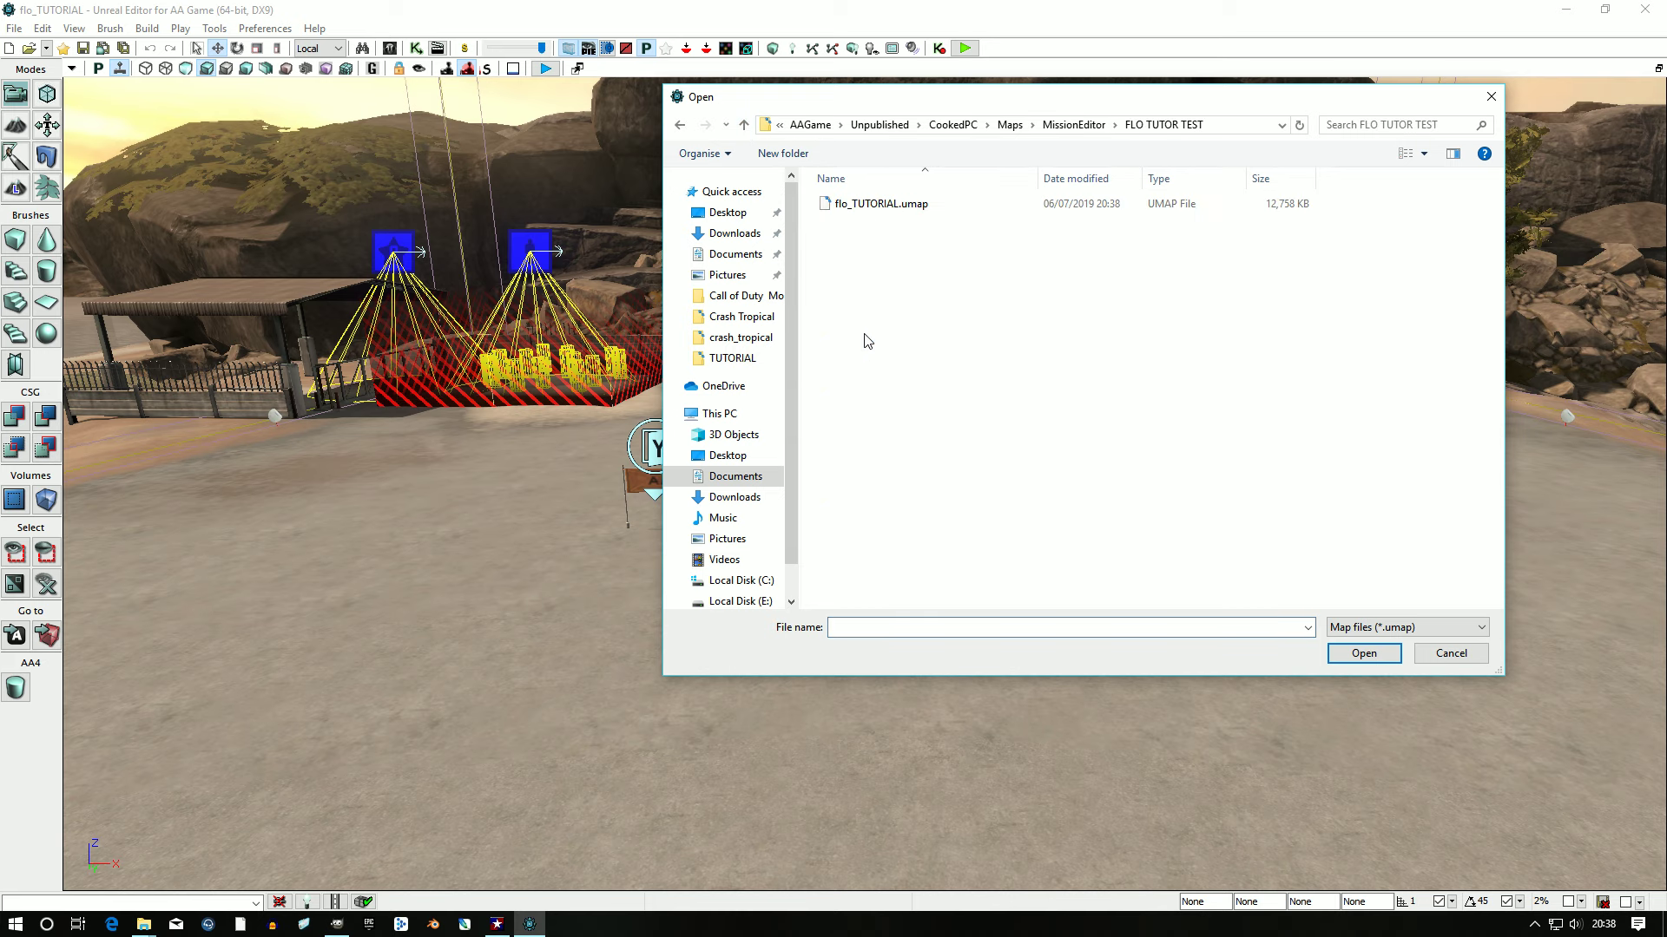
double_click(875, 211)
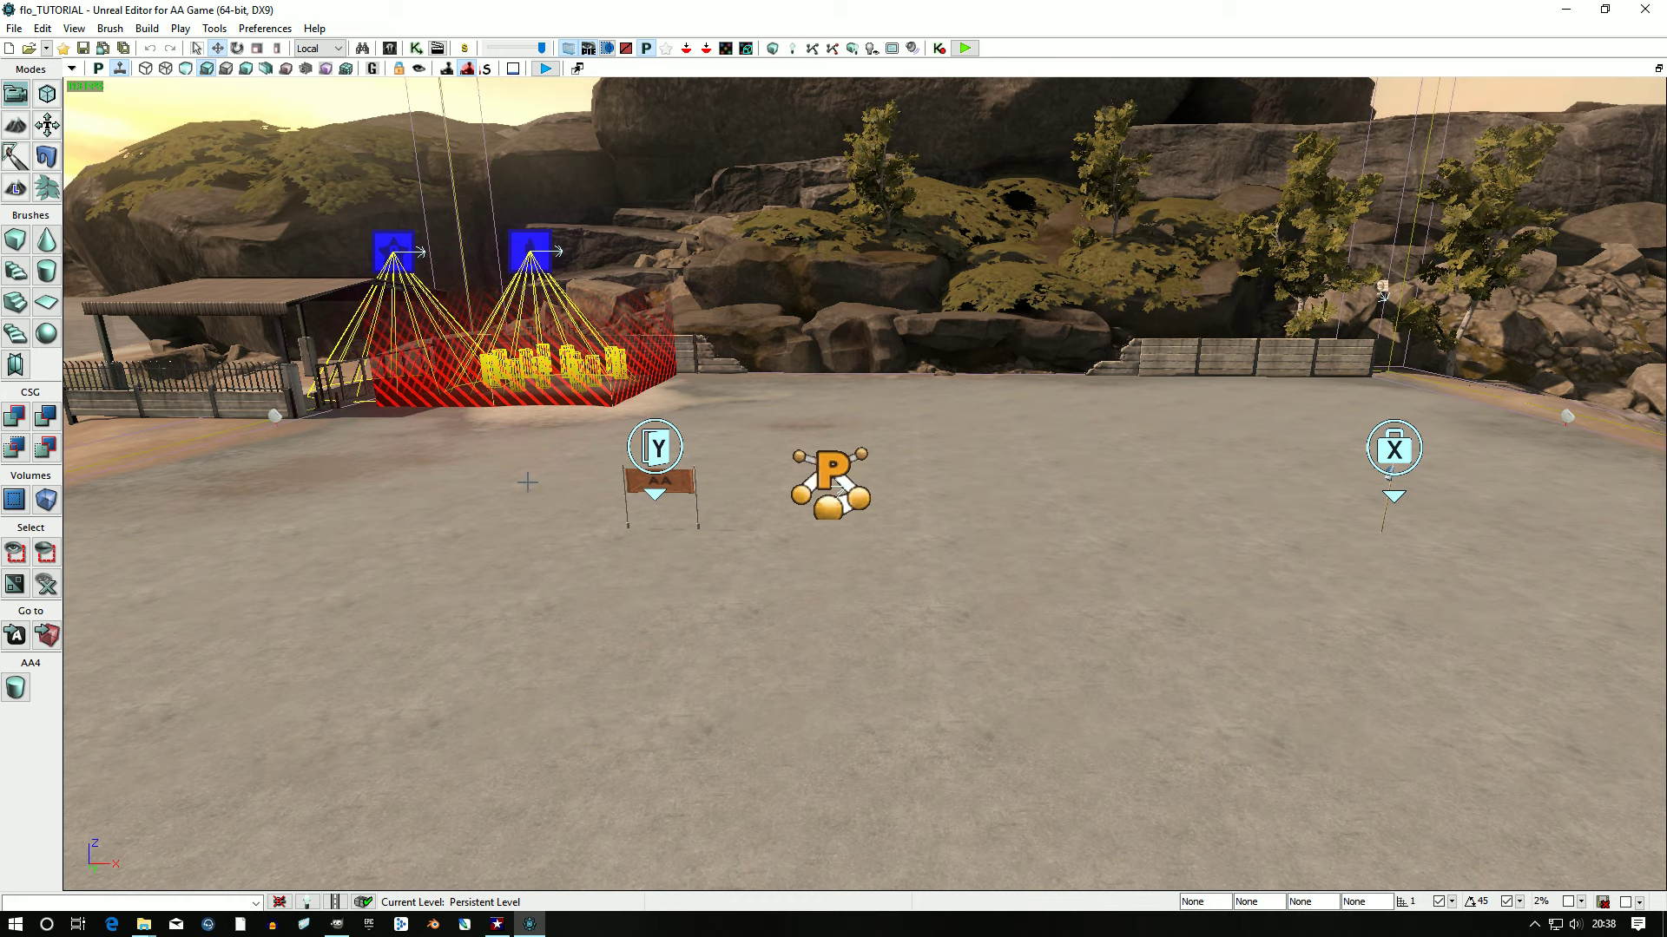
left_click_drag(679, 612, 694, 478)
right_click_drag(694, 478, 686, 638)
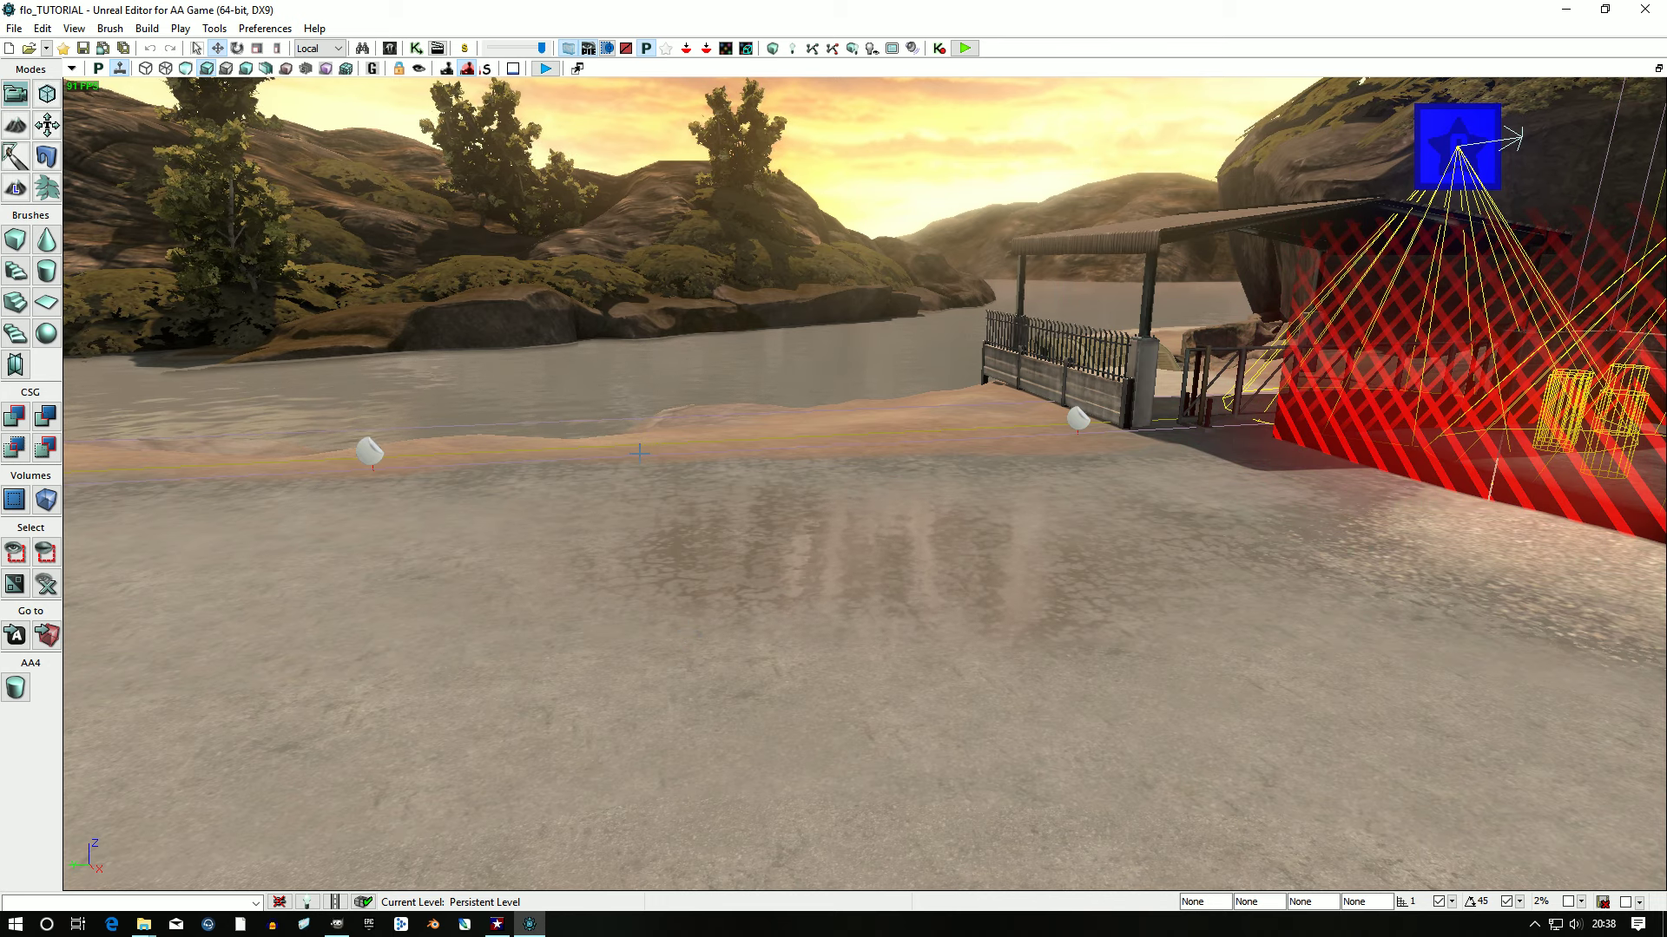
key("alt+z")
left_click(855, 408)
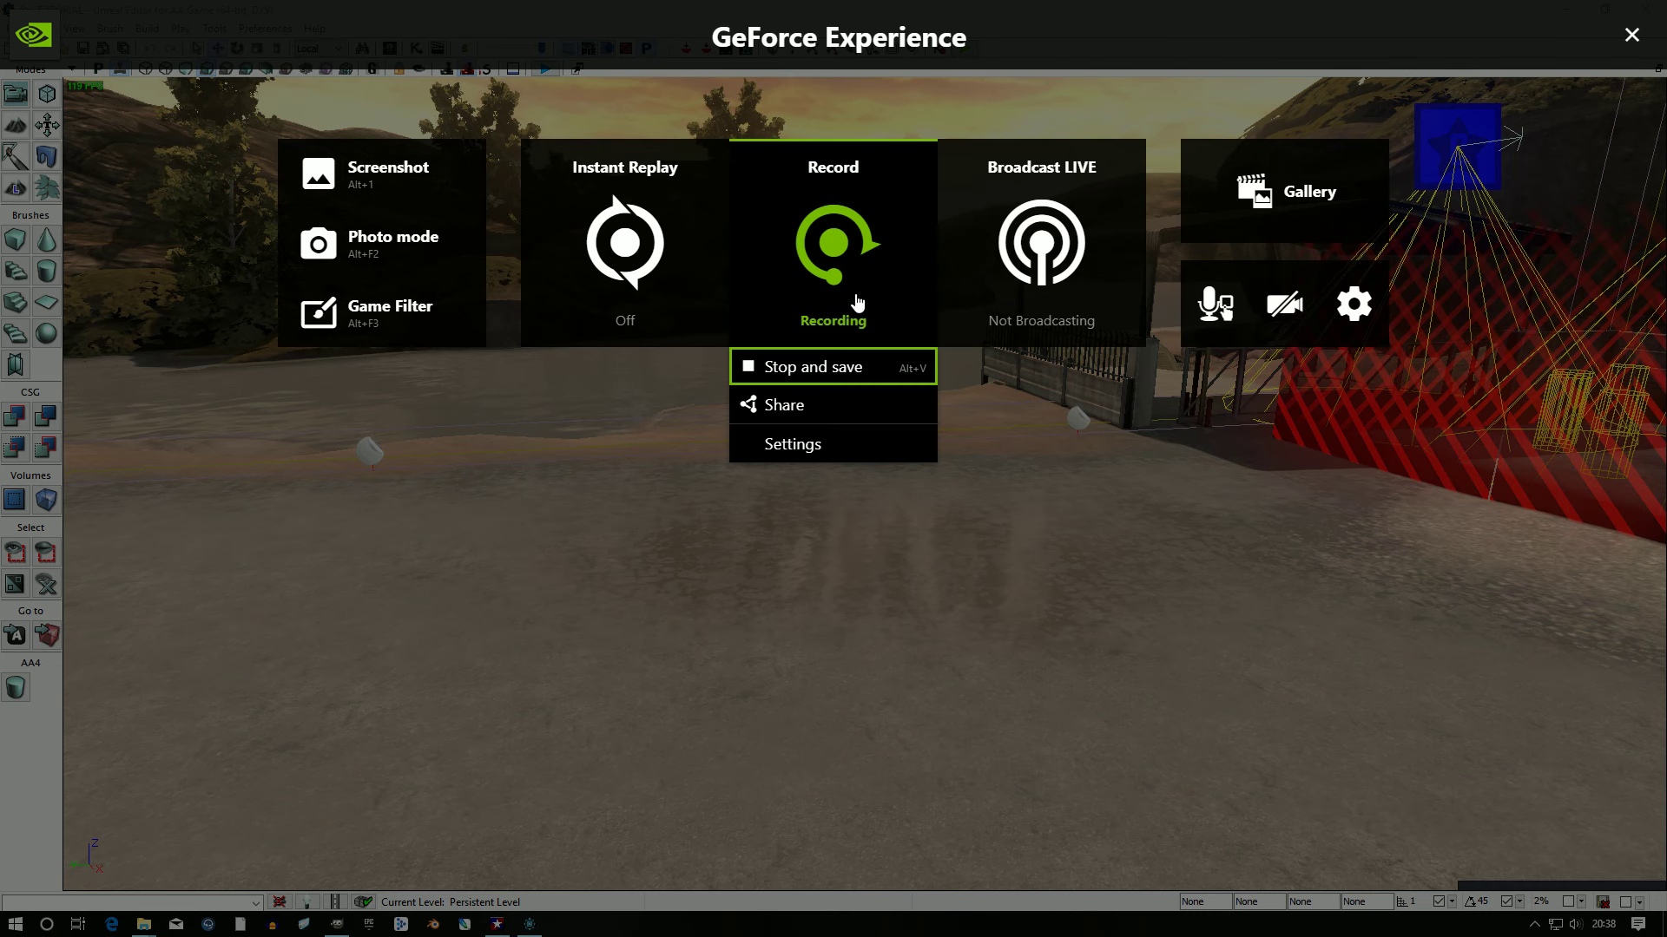